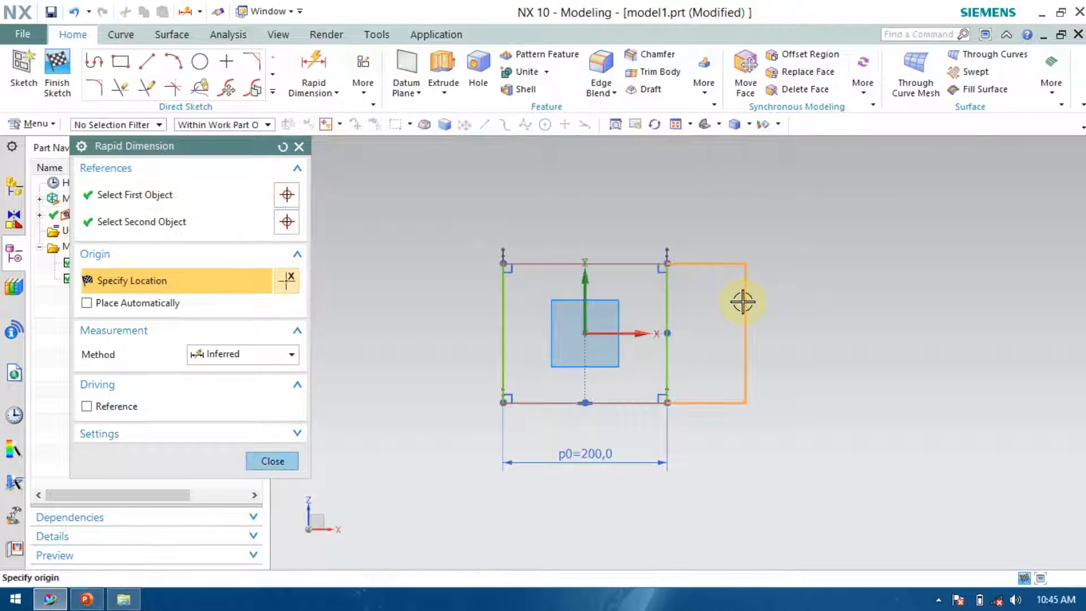
Set the rectangle's vertical height dimension to 213 mm and close Rapid Dimension.
left_click(742, 301)
type("213")
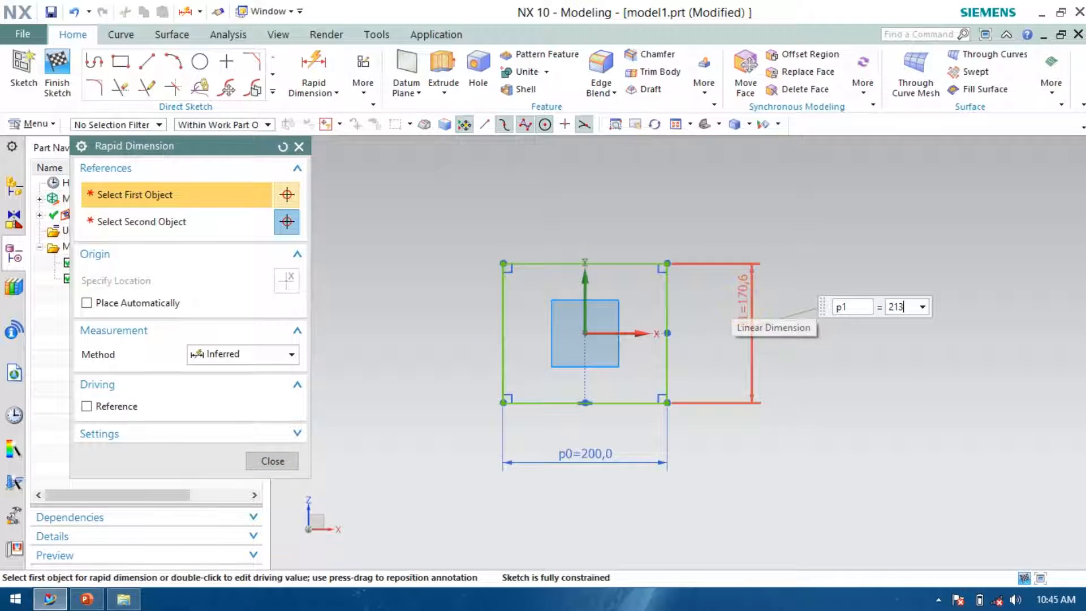
key("Return")
scroll(667, 407, "up", 2)
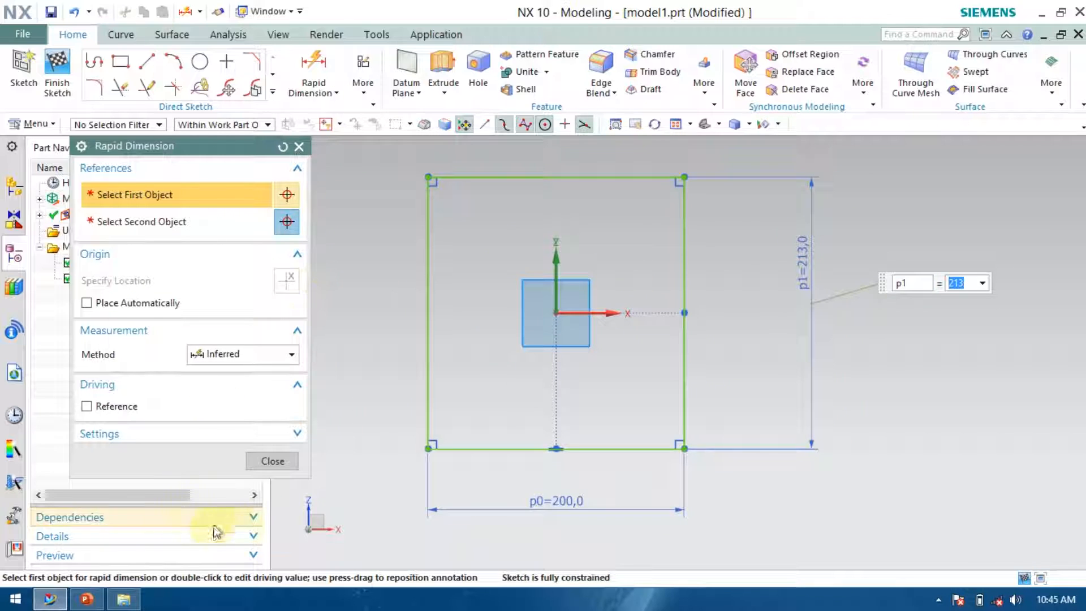
left_click(263, 460)
scroll(706, 469, "up", 2)
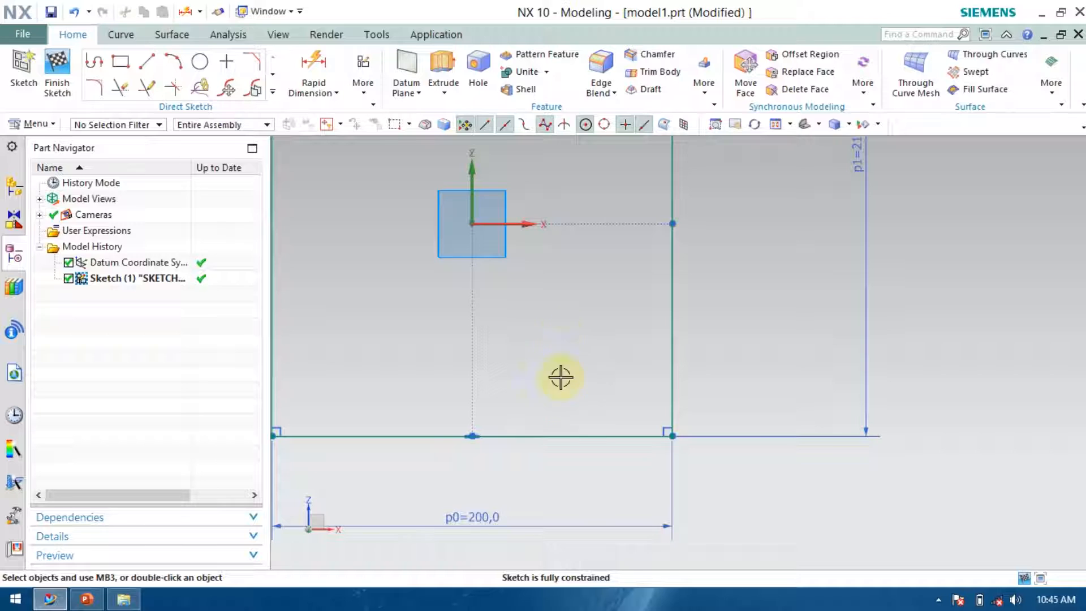
Draw two circles about 20 mm in diameter near the rectangle's lower right corner, one above the other.
left_click(200, 61)
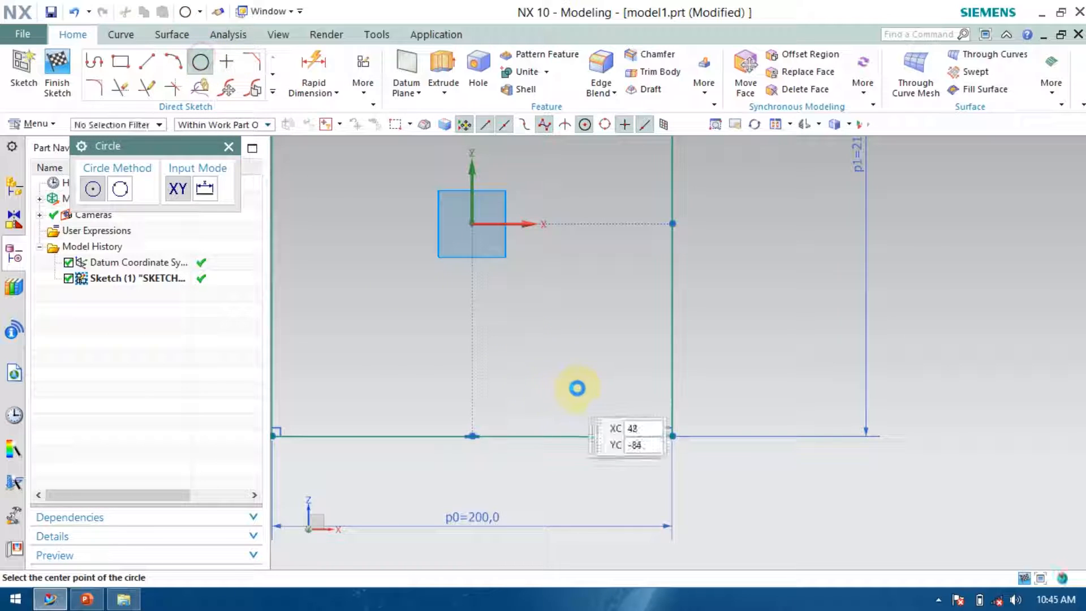
left_click(591, 354)
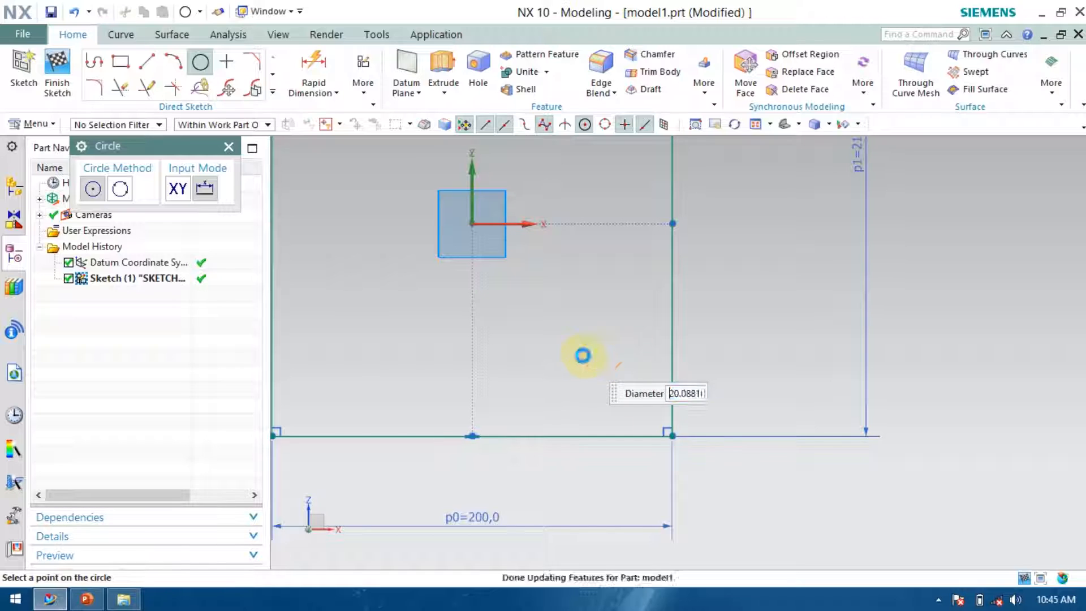
left_click(582, 355)
left_click(565, 396)
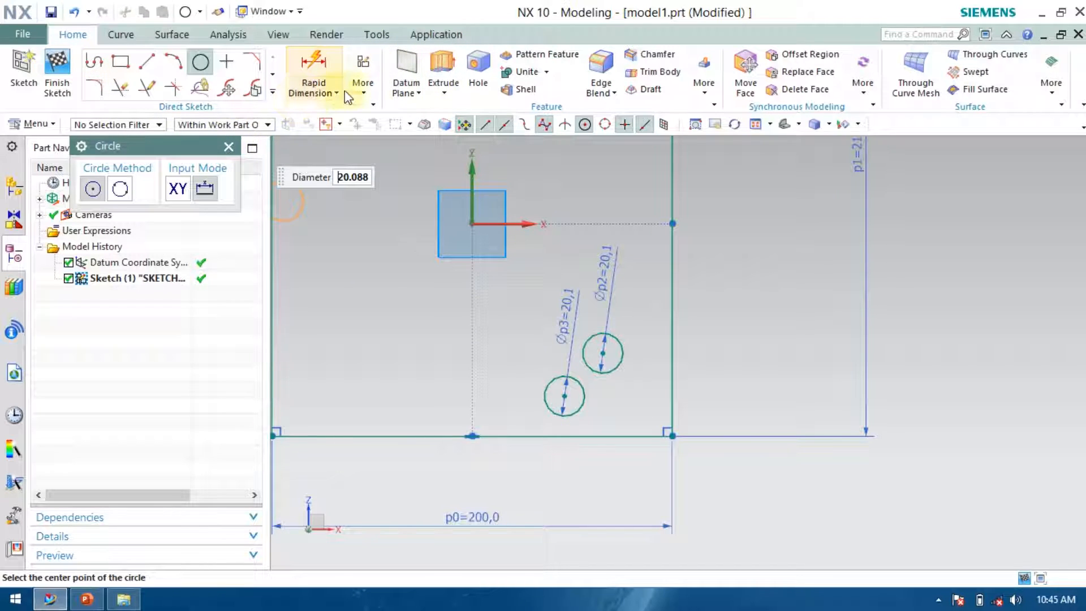
Dimension the vertical distance between the two right-hand circle centres as 38 mm.
left_click(307, 65)
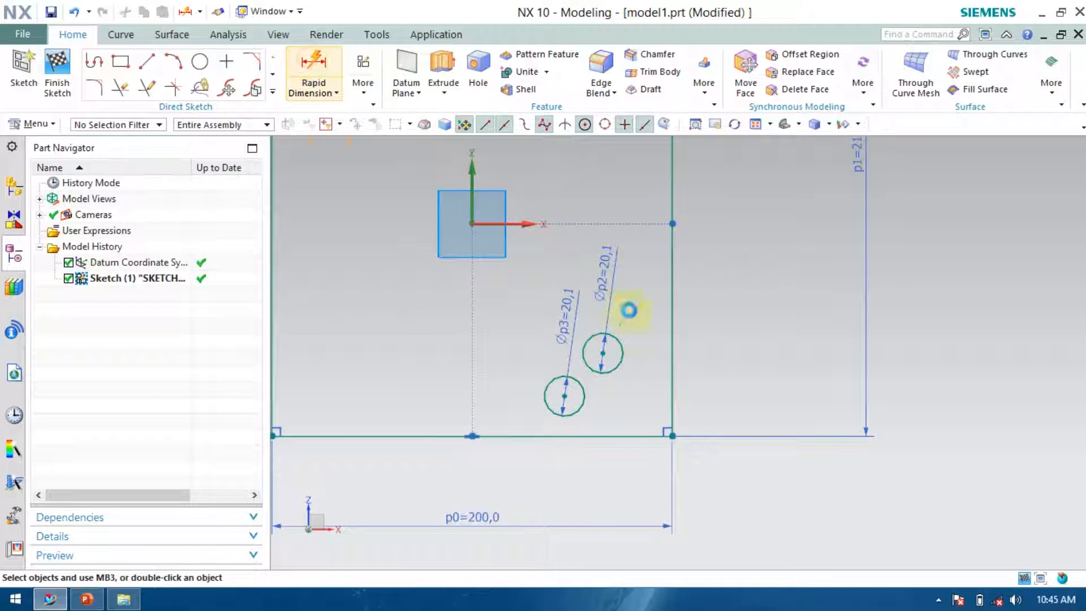
left_click(604, 353)
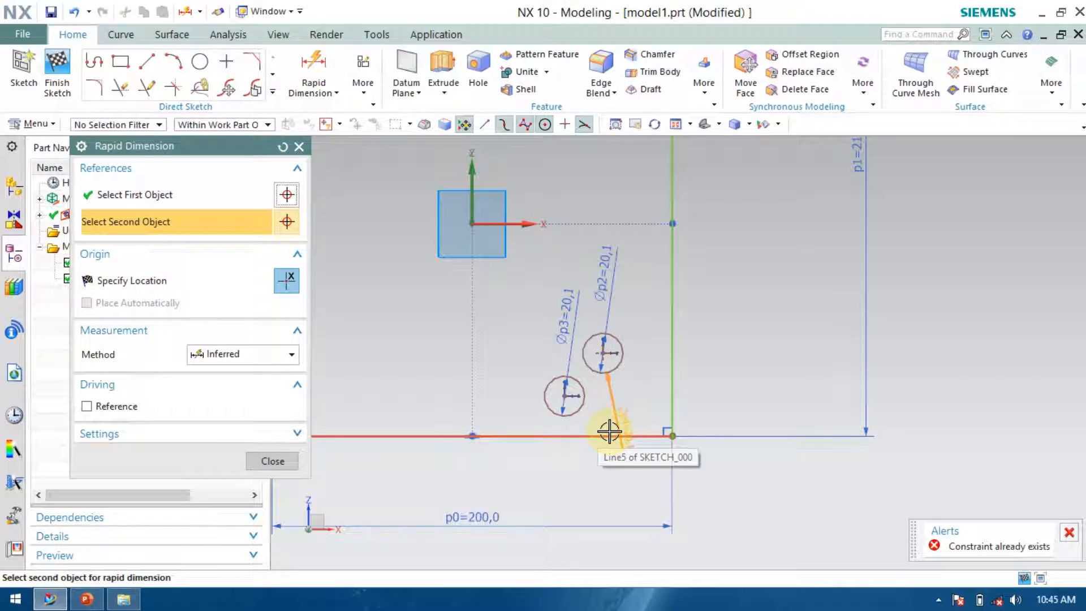
left_click(564, 395)
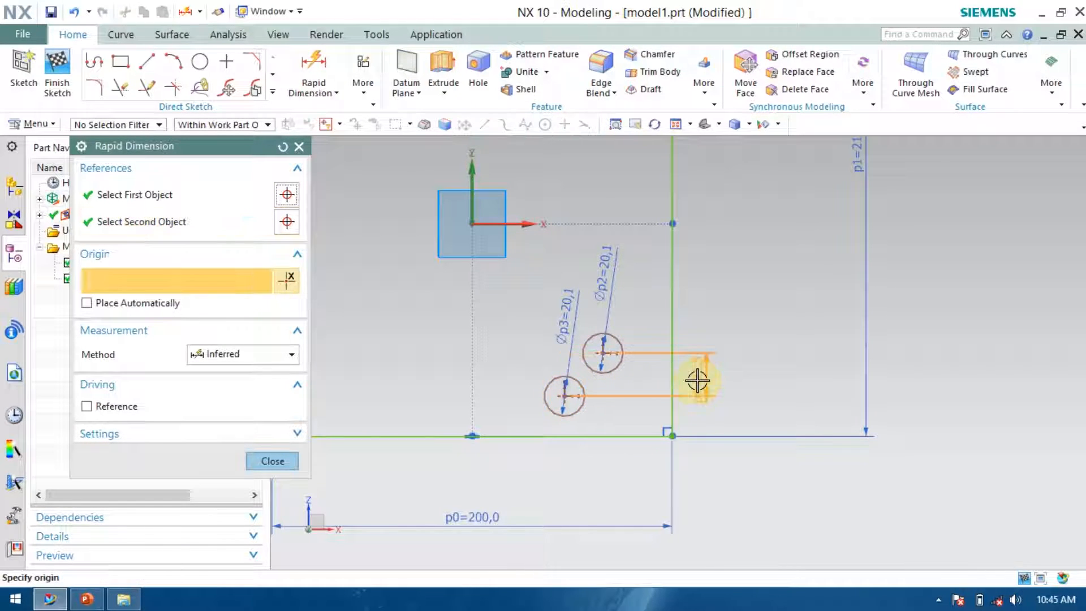
left_click(710, 380)
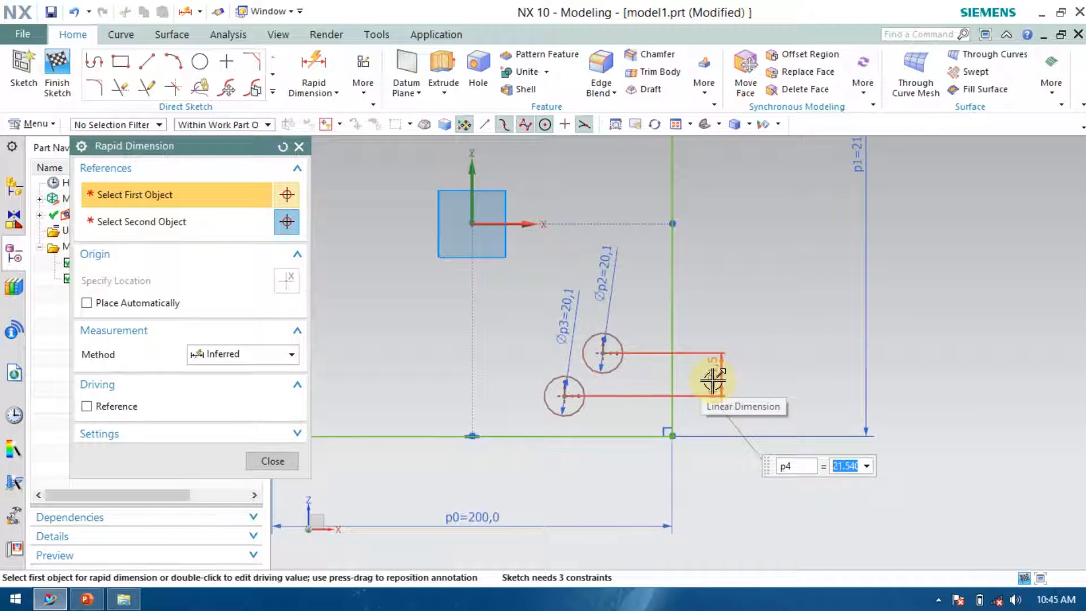
type("38")
key("Return")
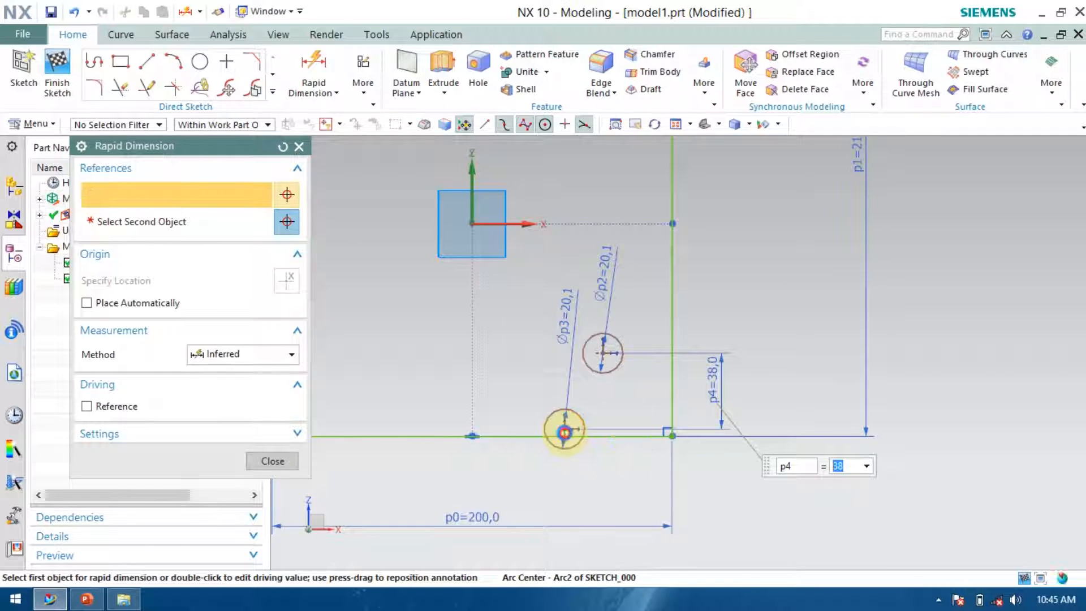
Set the vertical distance from the bottom edge to the lower right circle's centre to 19 mm.
left_click(645, 436)
left_click(648, 438)
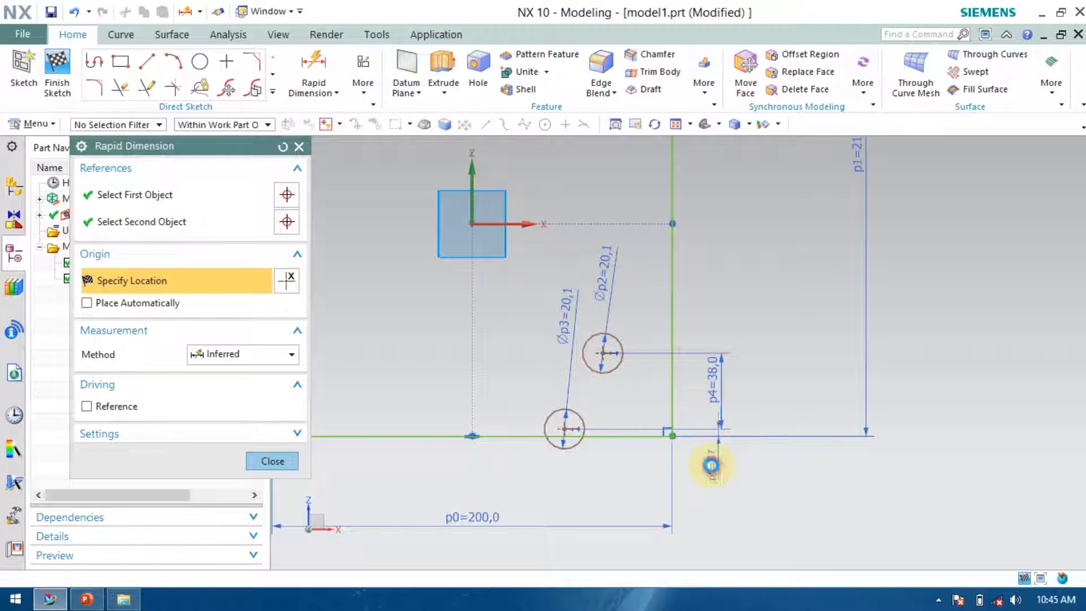
left_click(714, 466)
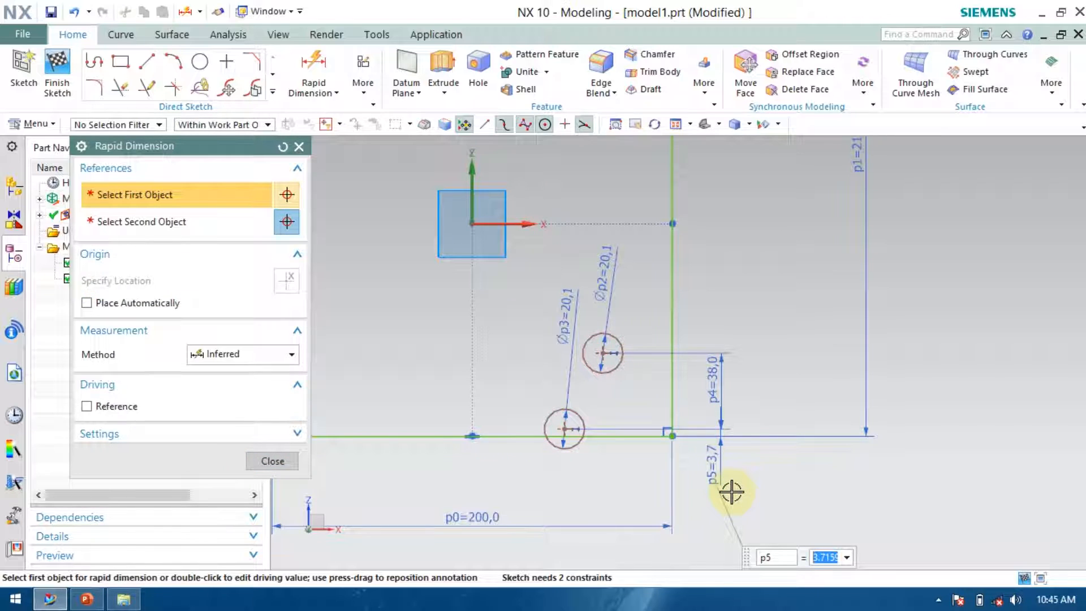
key("Return")
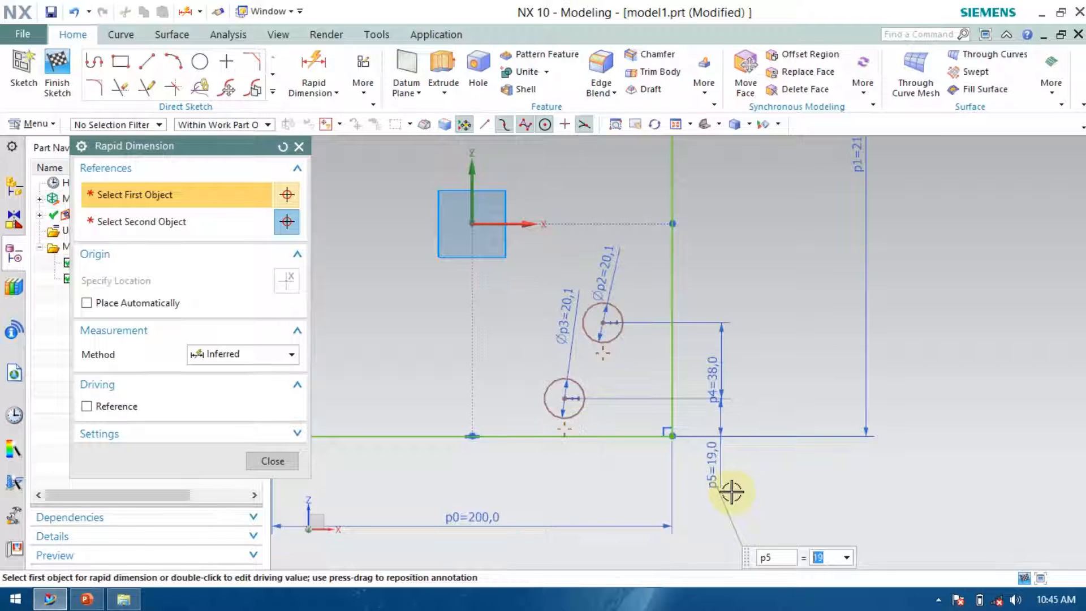
Dimension the lower right circle's horizontal distance from the right edge as 32 mm.
left_click(563, 398)
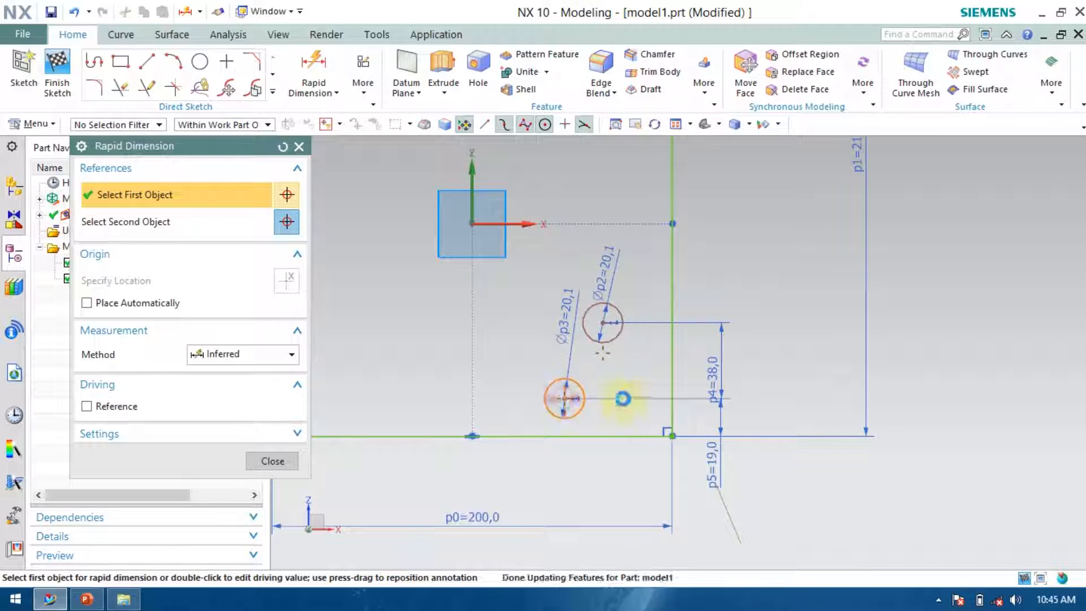
left_click(672, 379)
left_click(626, 491)
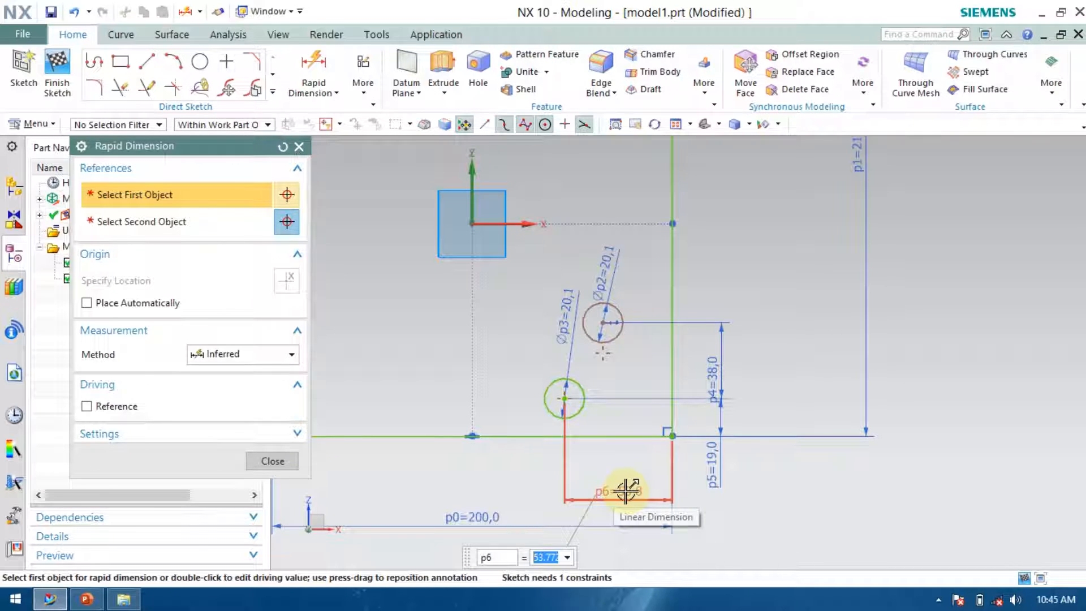
type("32")
key("Return")
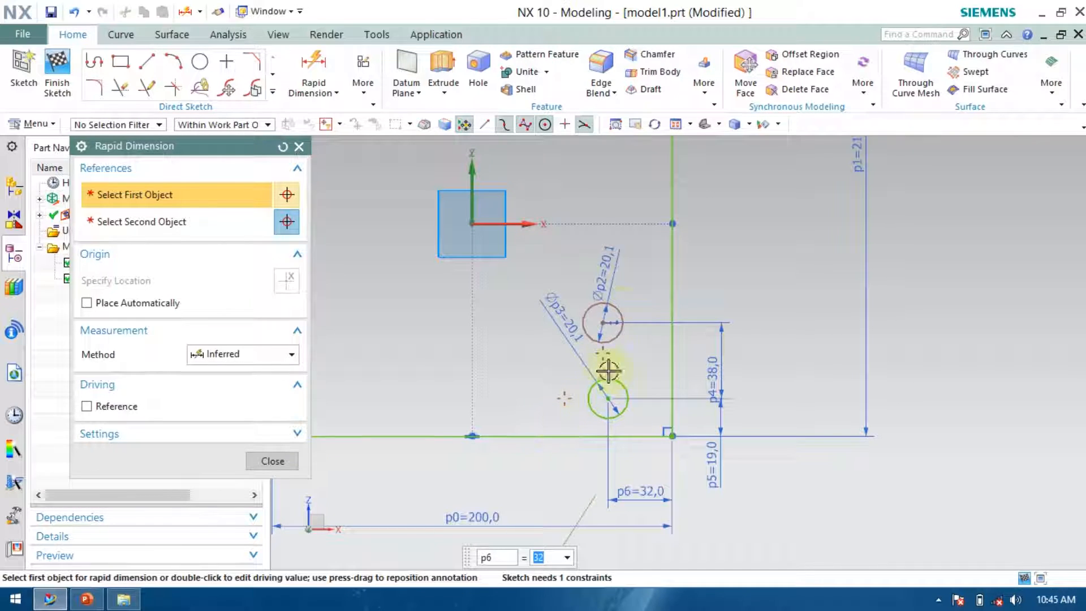
Dimension the upper right circle's horizontal distance from the right edge as 32 mm and close the dimension tool.
left_click(603, 322)
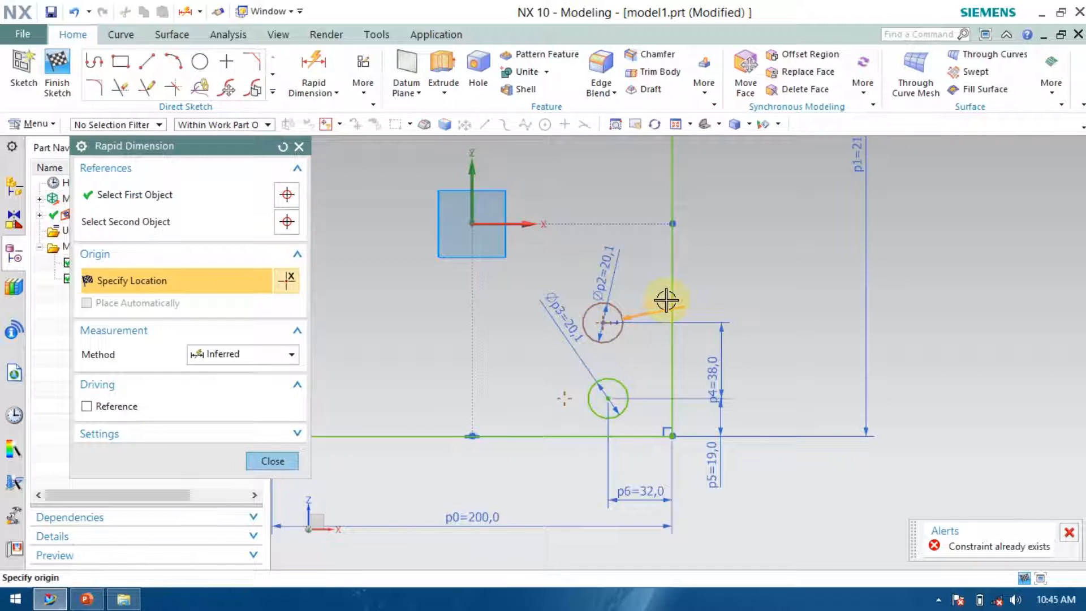
left_click(671, 302)
left_click(646, 459)
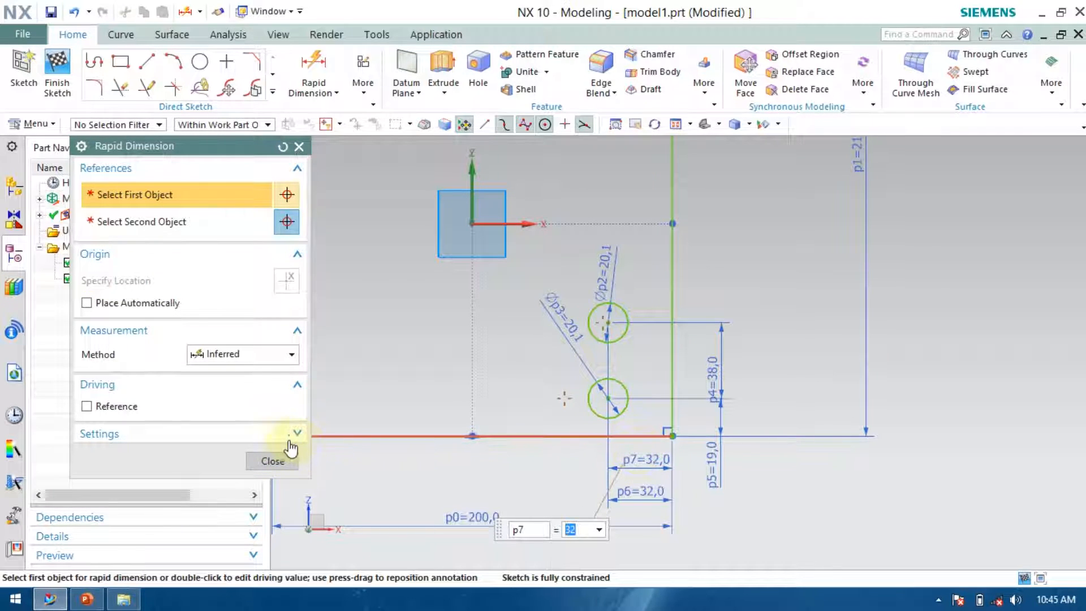
left_click(251, 460)
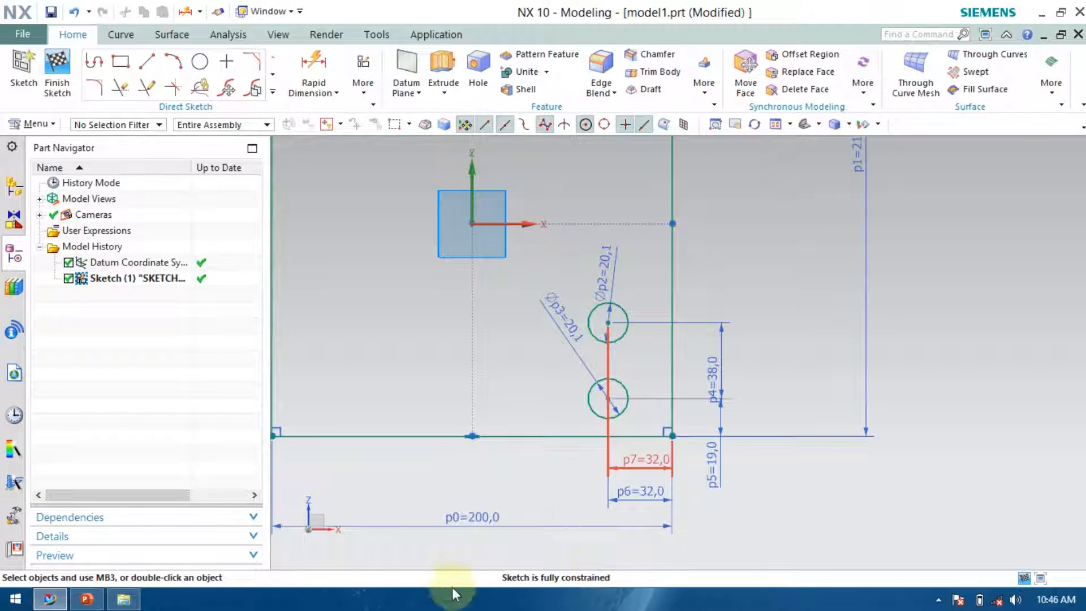
Draw two 19 mm diameter circles near the rectangle's left side, offset diagonally from each other.
scroll(826, 325, "down", 3)
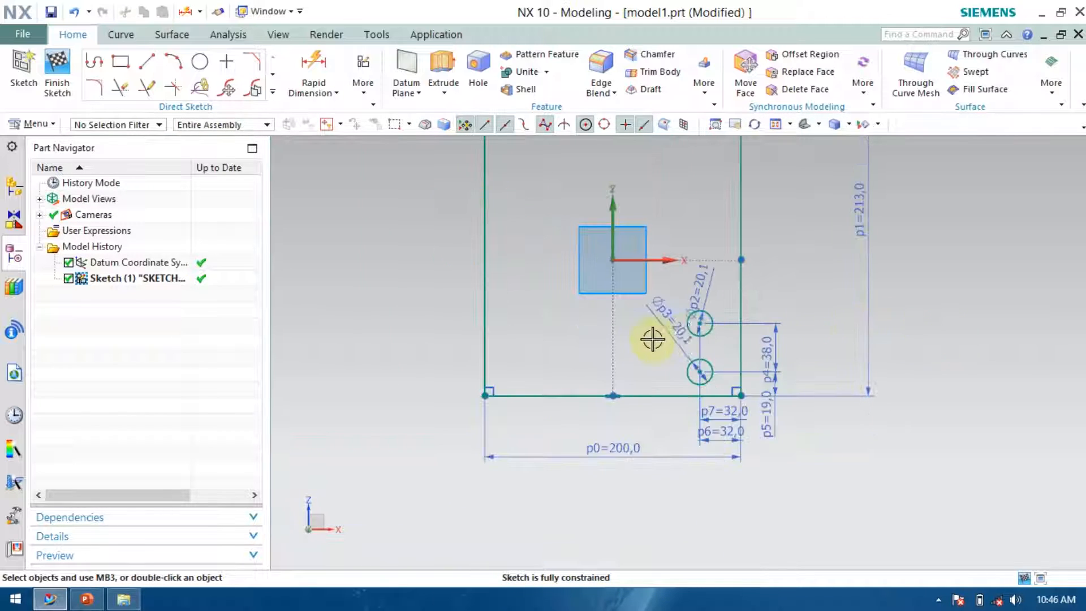
scroll(649, 334, "up", 3)
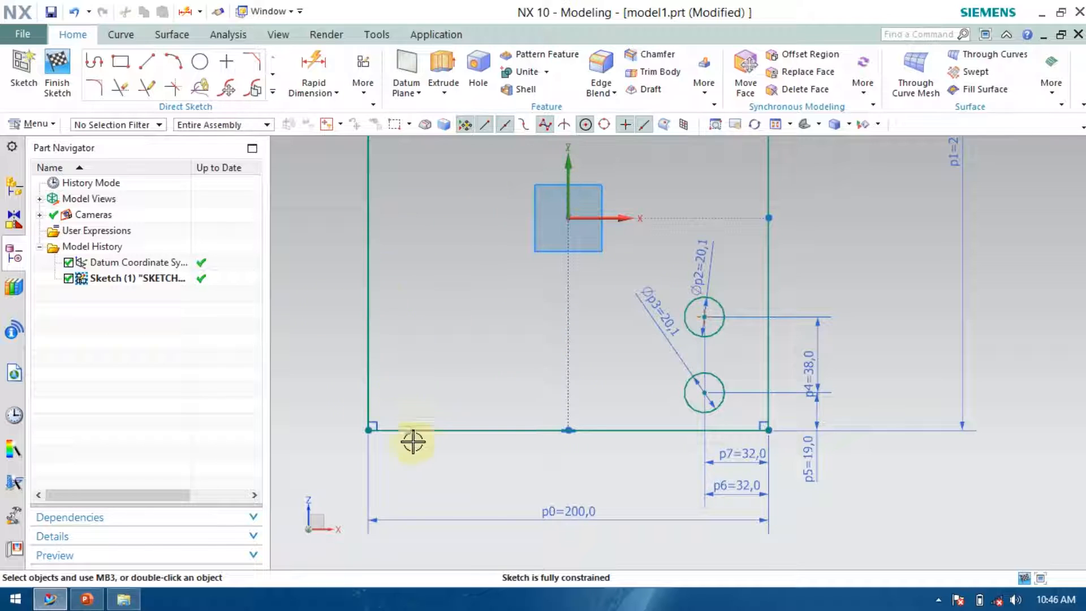
left_click(201, 62)
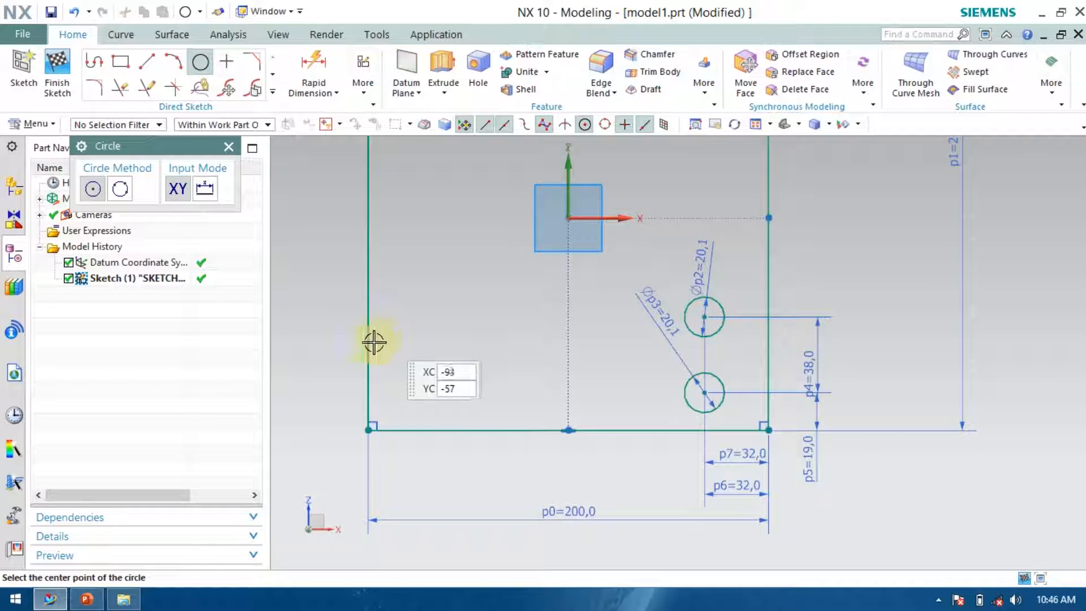
left_click(416, 353)
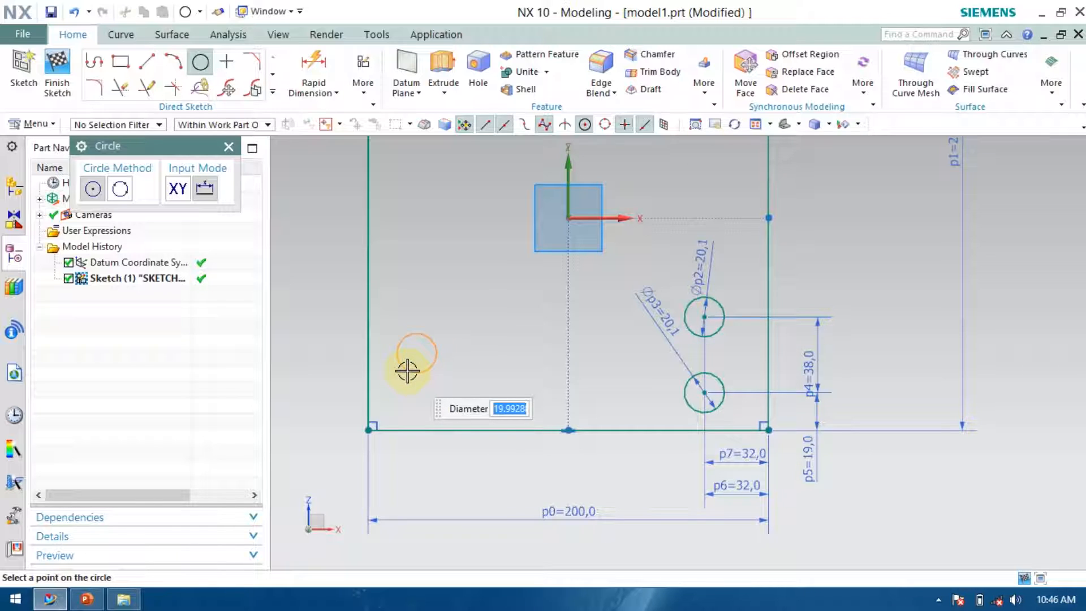
key("Return")
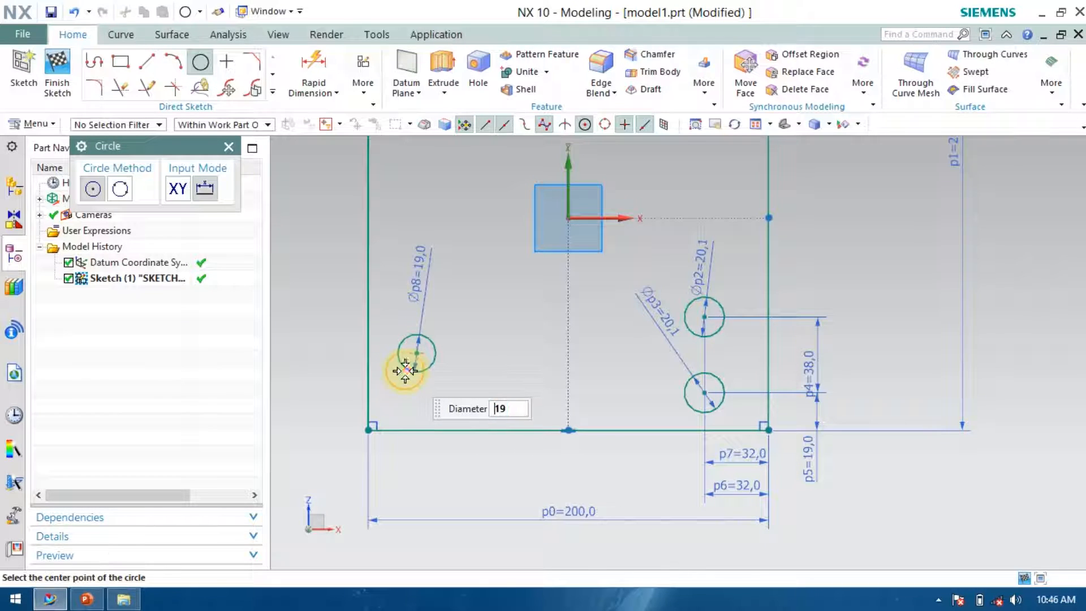
left_click(461, 298)
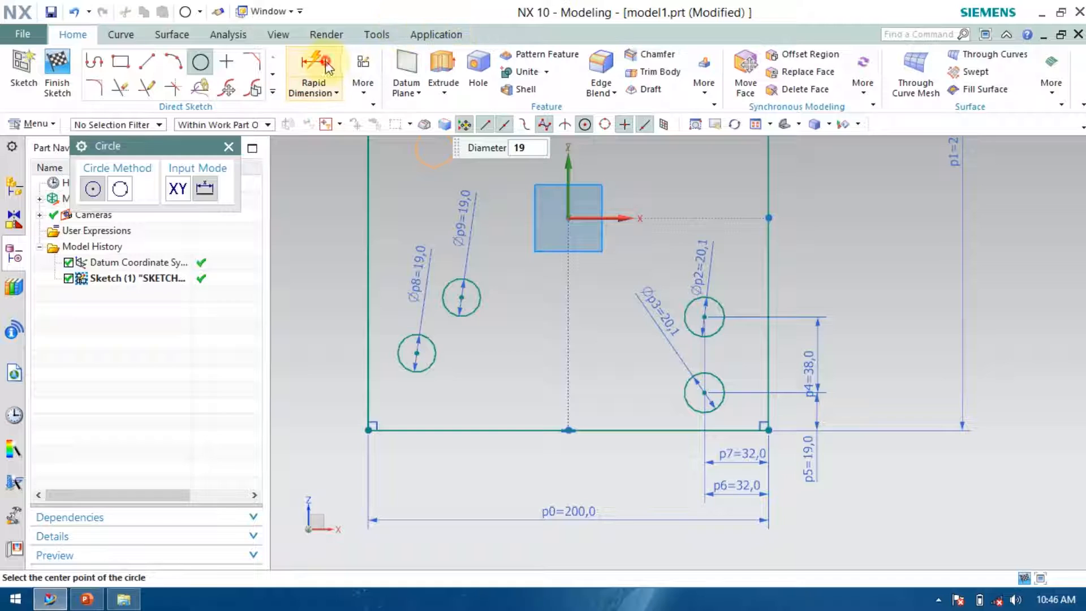
Dimension the lower left circle's centre from the bottom edge as 19 mm.
left_click(313, 73)
left_click(417, 354)
left_click(417, 355)
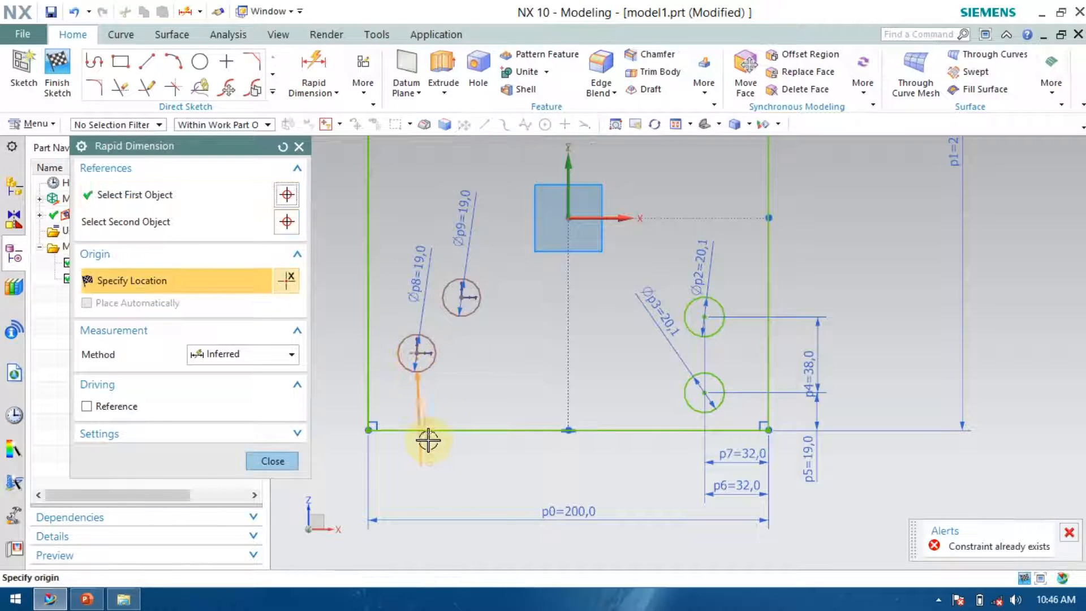
left_click(418, 431)
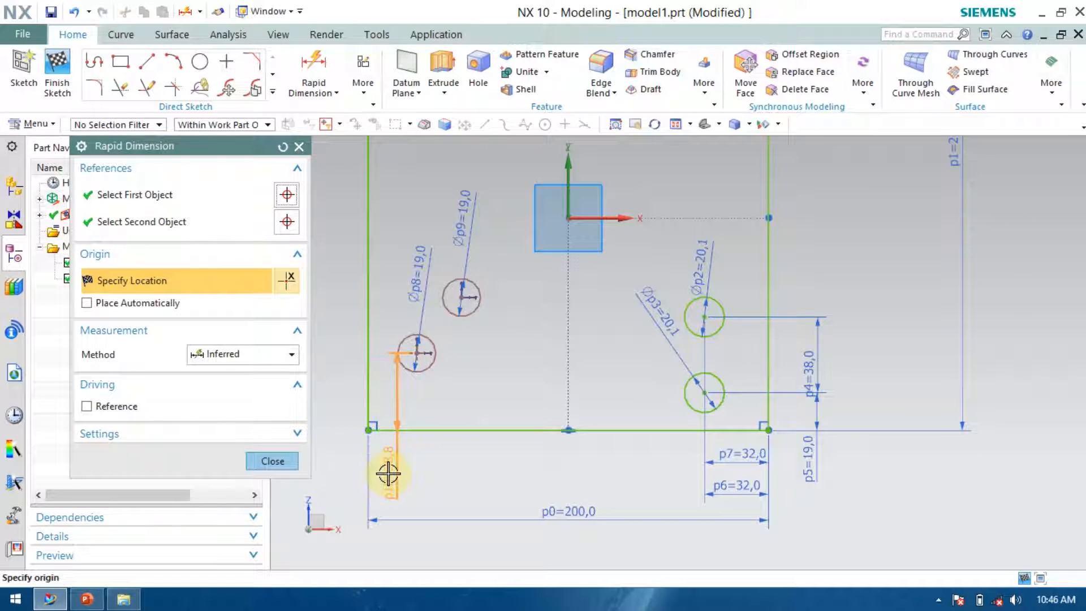
left_click(389, 472)
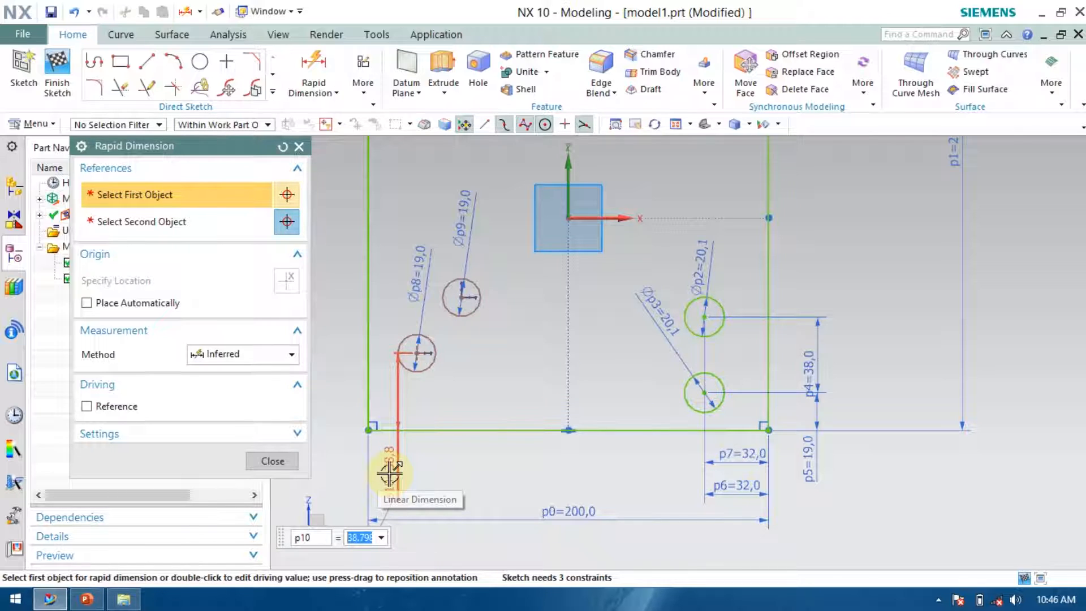
type("19")
key("Return")
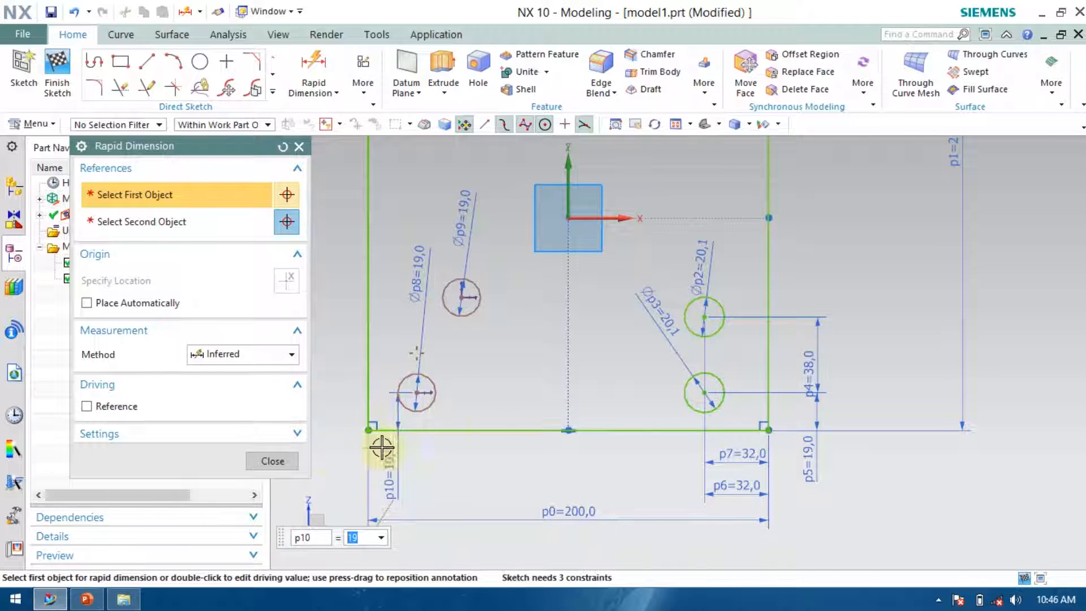
Set the lower left circle's horizontal distance from the left edge to 16 mm.
left_click(417, 392)
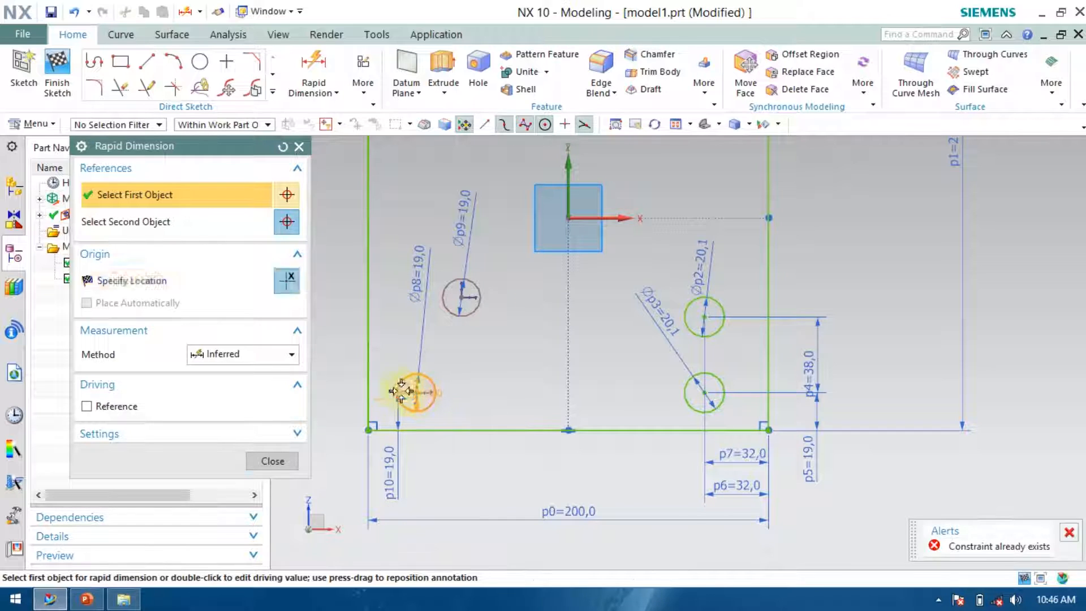
left_click(367, 379)
scroll(500, 416, "down", 2)
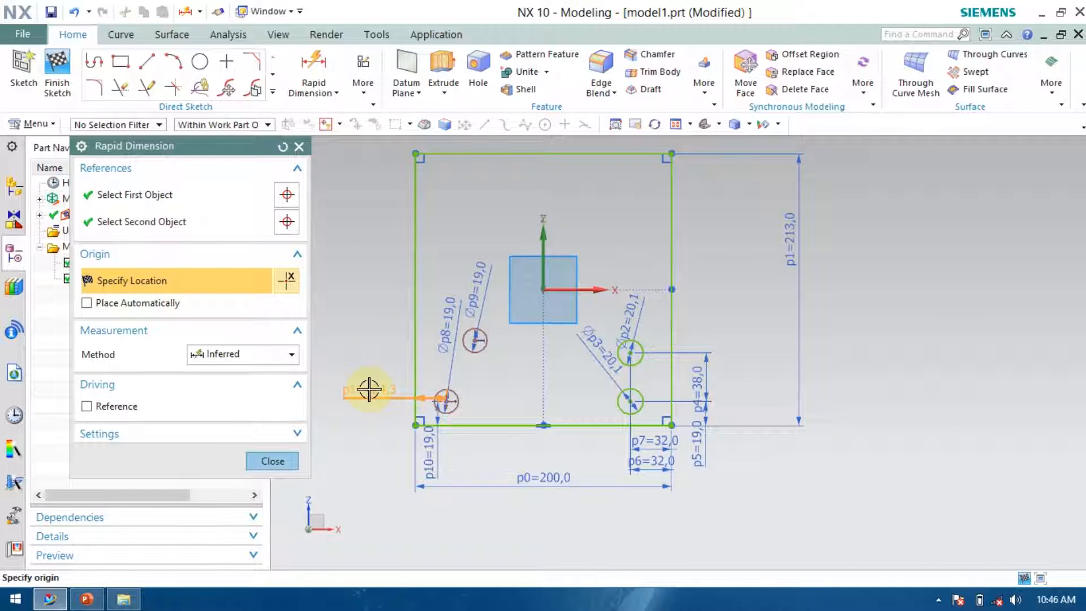
left_click(369, 389)
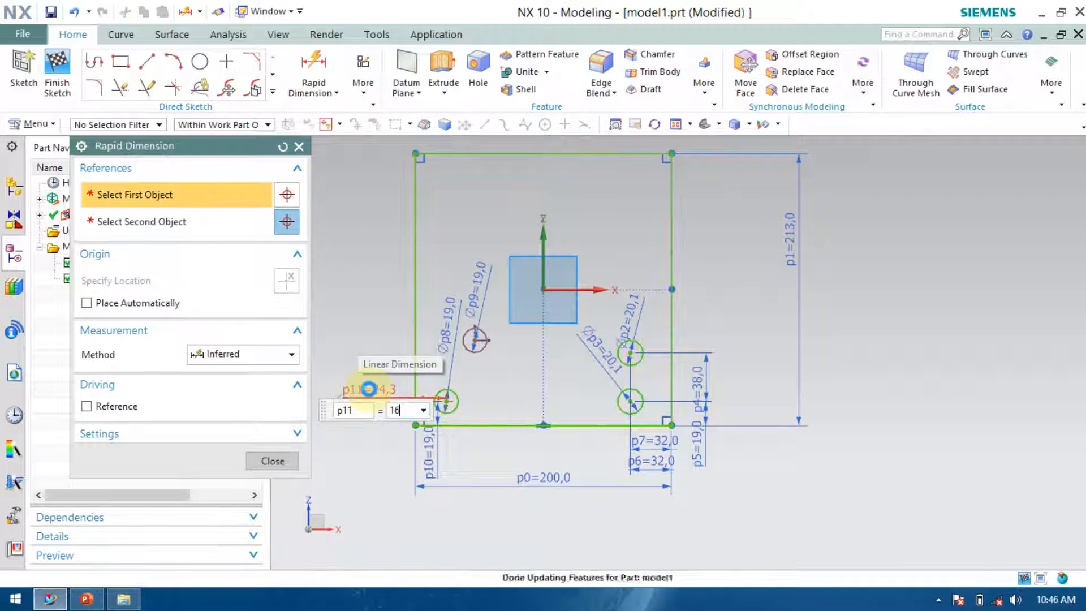
Set the upper left circle's horizontal distance from the left edge to 16 mm.
left_click(476, 340)
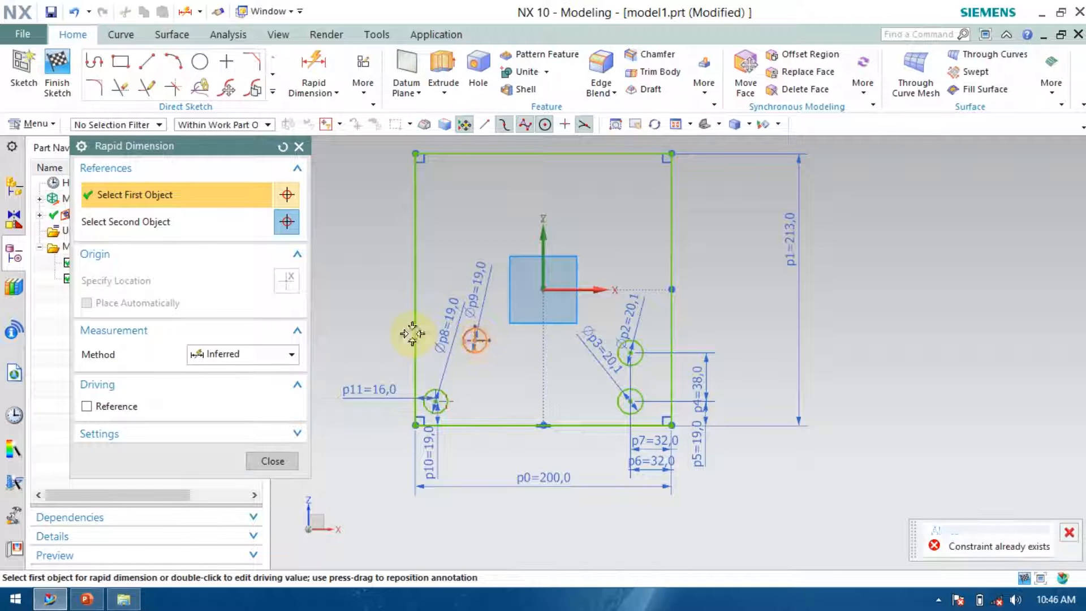
left_click(415, 333)
left_click(362, 339)
type("16")
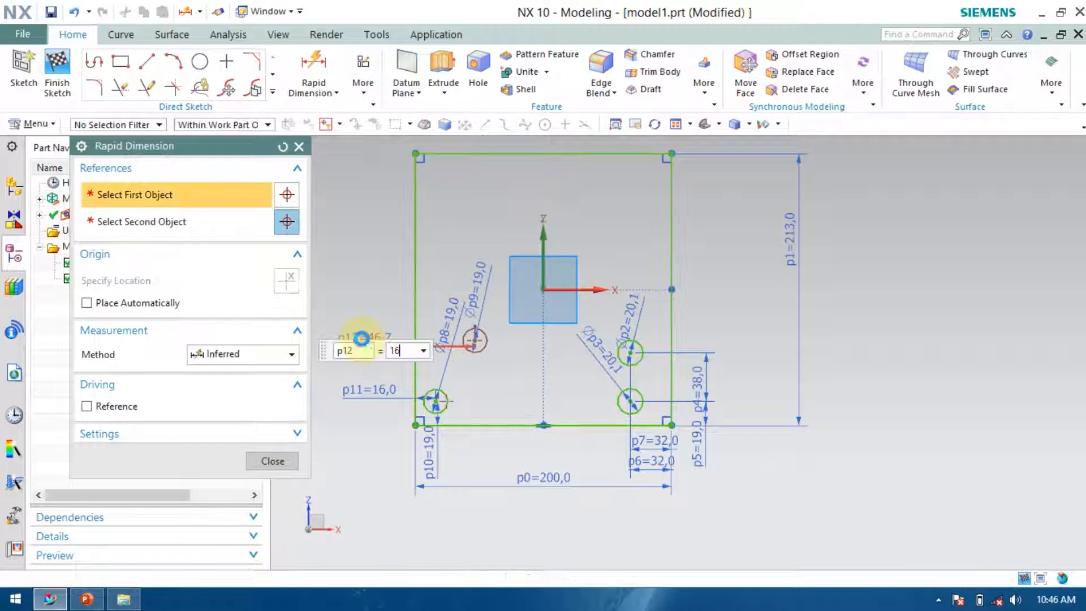
key("Return")
Dimension the vertical distance between the two left circles' centres as 38 mm.
scroll(469, 371, "up", 5)
scroll(1026, 288, "down", 4)
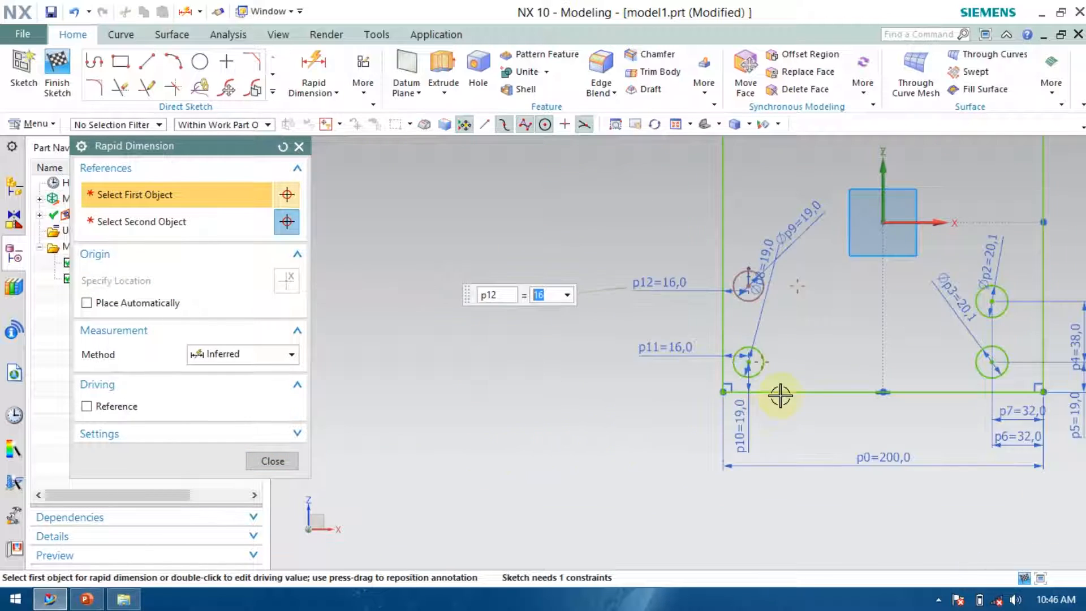
scroll(705, 226, "up", 3)
scroll(667, 181, "down", 2)
left_click(667, 182)
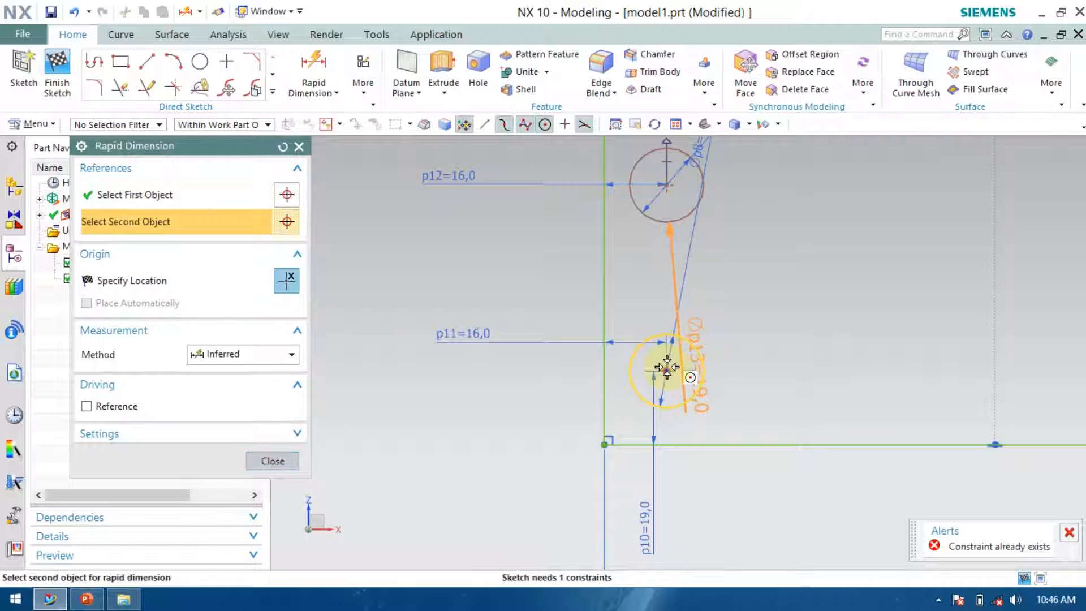
left_click(650, 359)
left_click(551, 295)
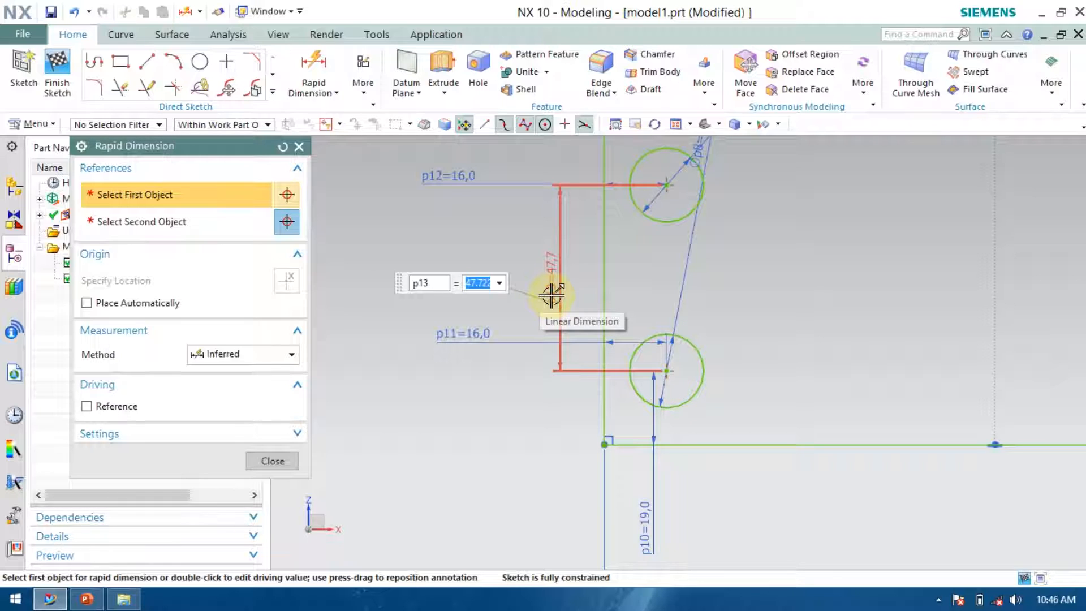
type("38")
key("Return")
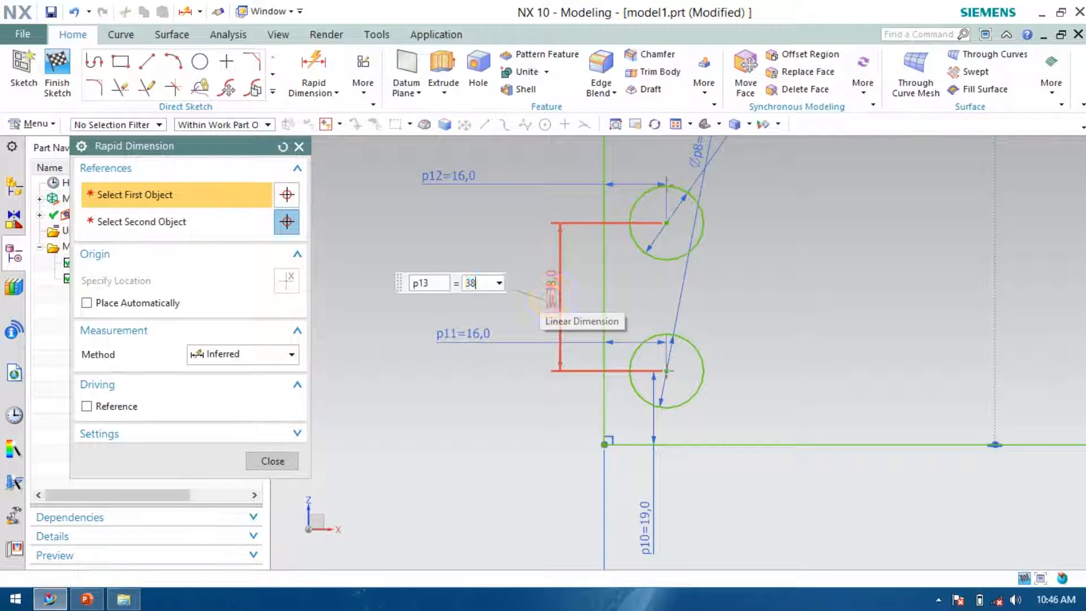
Inspect the dimensioned circles and compare the sketch with the reference drawing in PowerPoint.
scroll(410, 411, "down", 4)
scroll(868, 388, "up", 4)
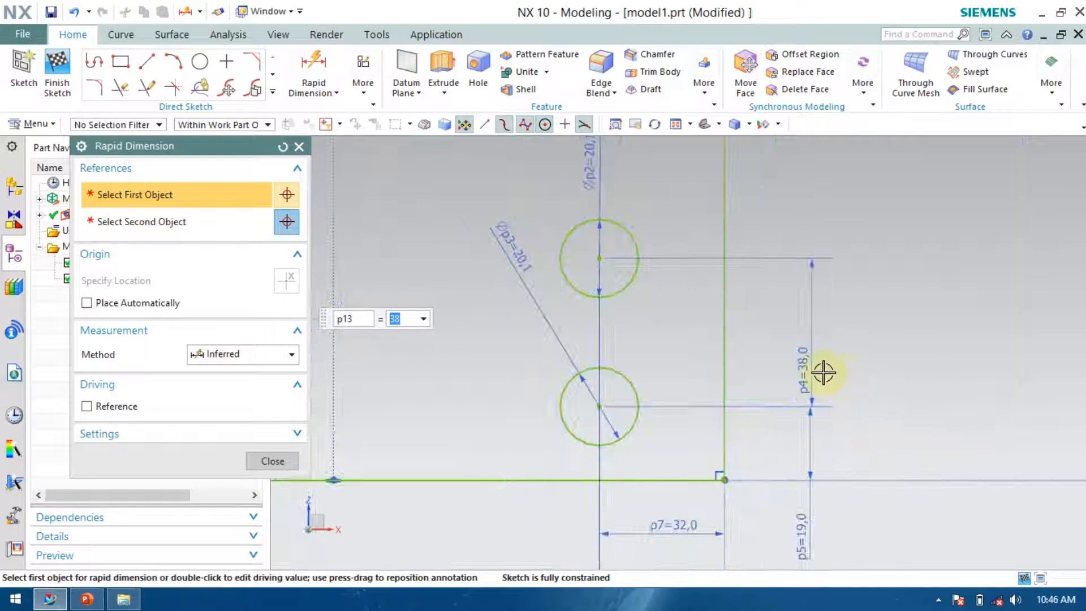
scroll(451, 354, "down", 3)
scroll(545, 381, "up", 5)
scroll(588, 387, "down", 2)
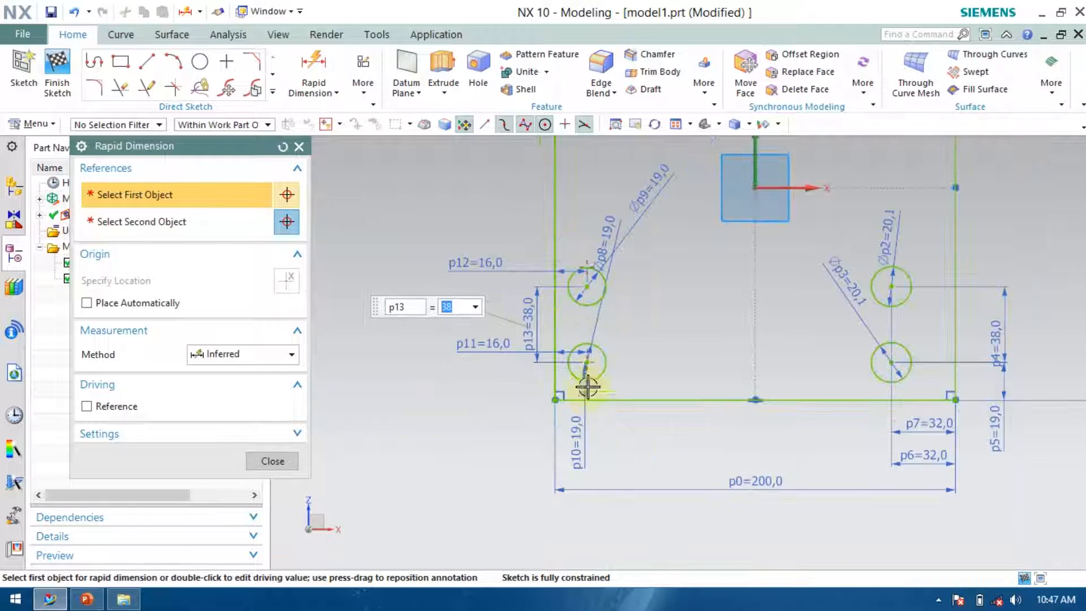
scroll(601, 308, "up", 2)
scroll(511, 266, "down", 2)
scroll(812, 356, "down", 1)
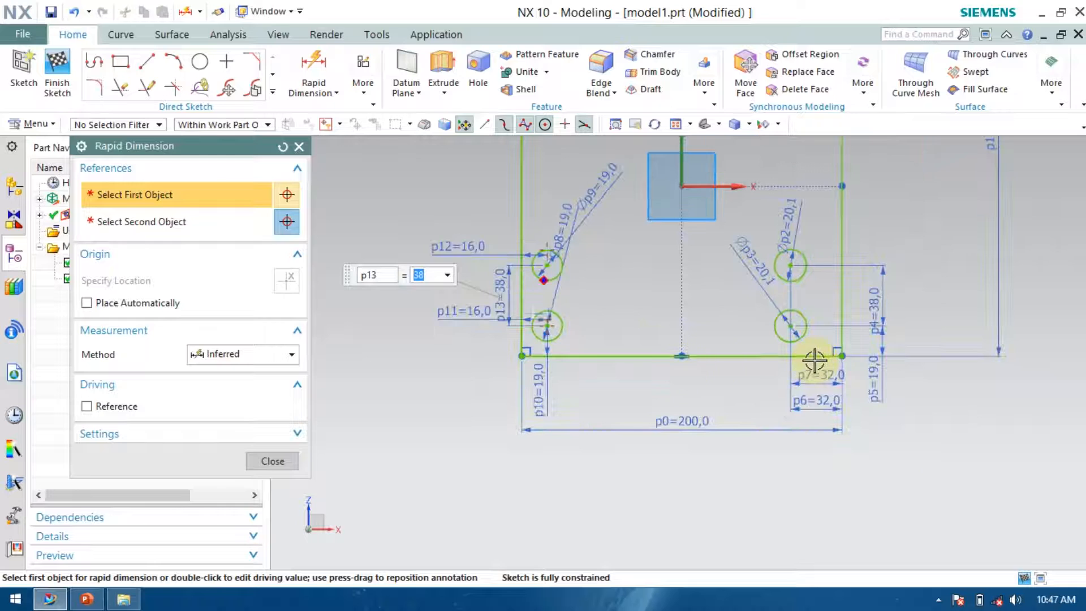
scroll(812, 352, "up", 2)
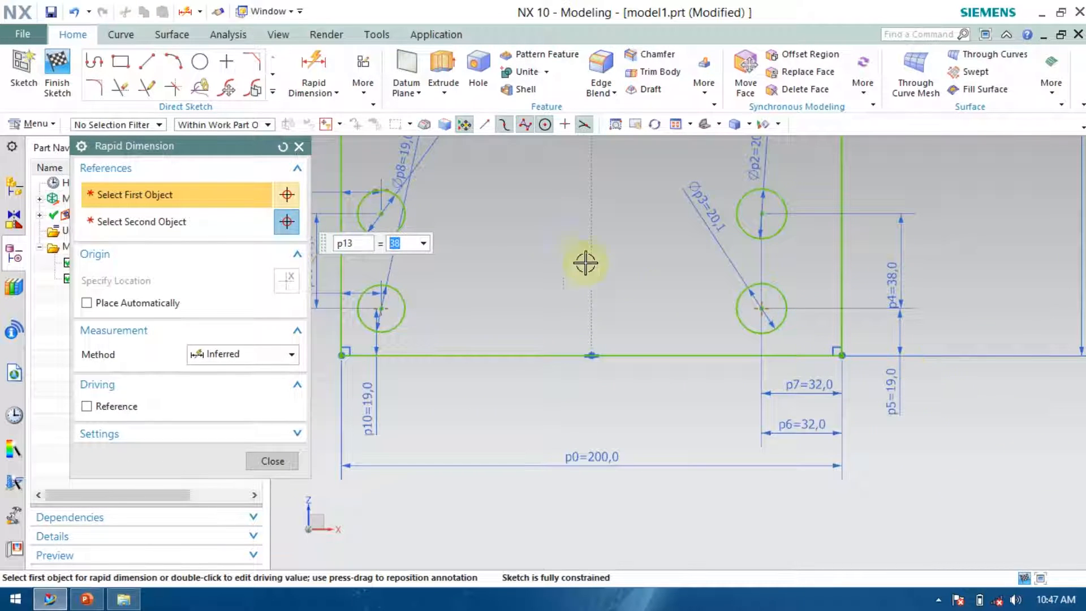
scroll(650, 292, "down", 1)
scroll(431, 225, "up", 4)
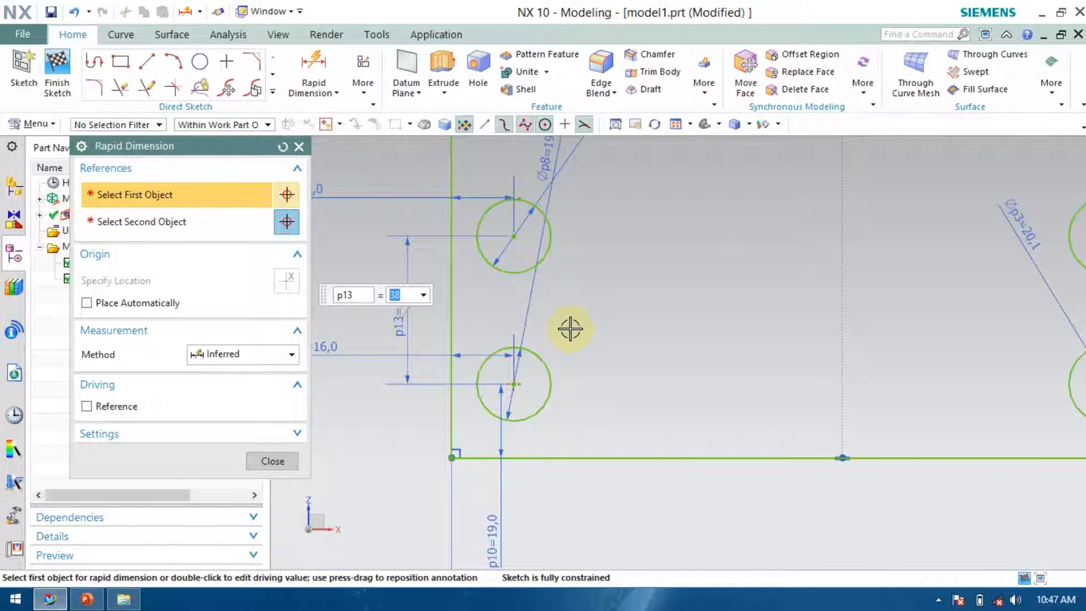
scroll(523, 396, "down", 5)
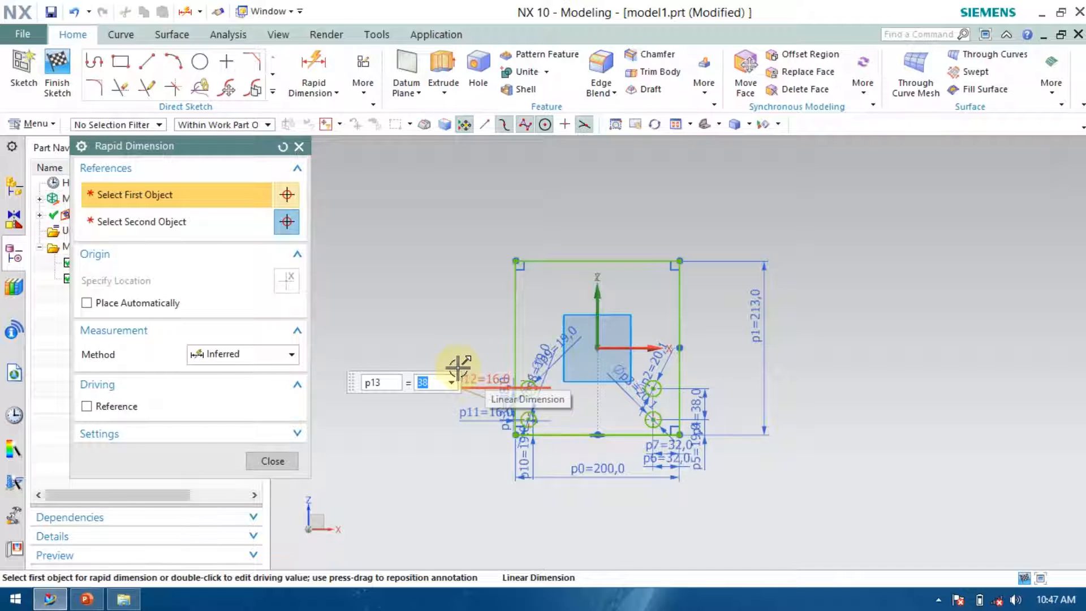
left_click(85, 599)
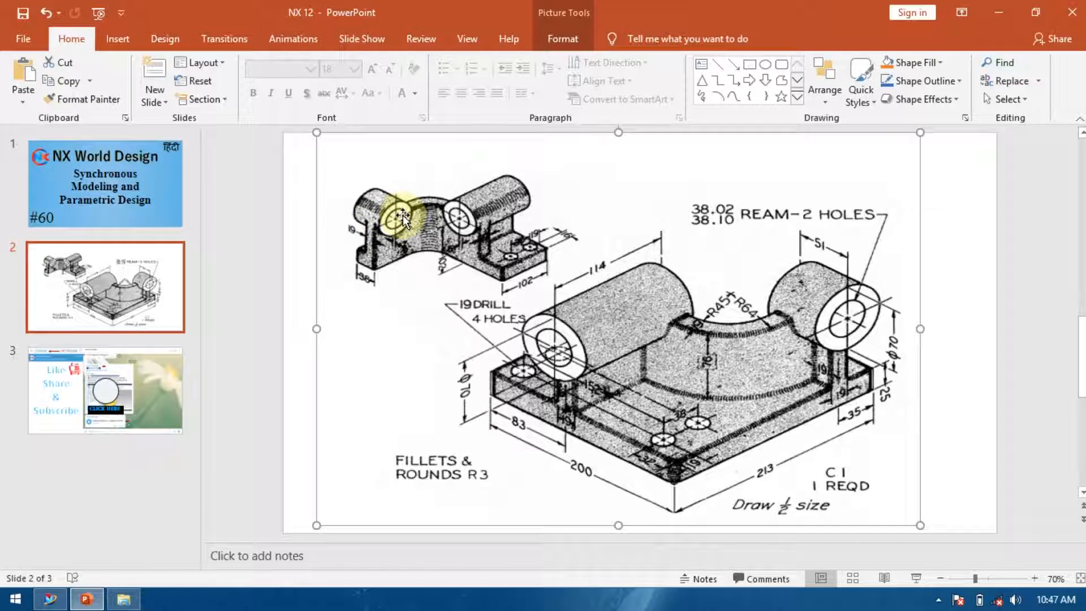
left_click(54, 601)
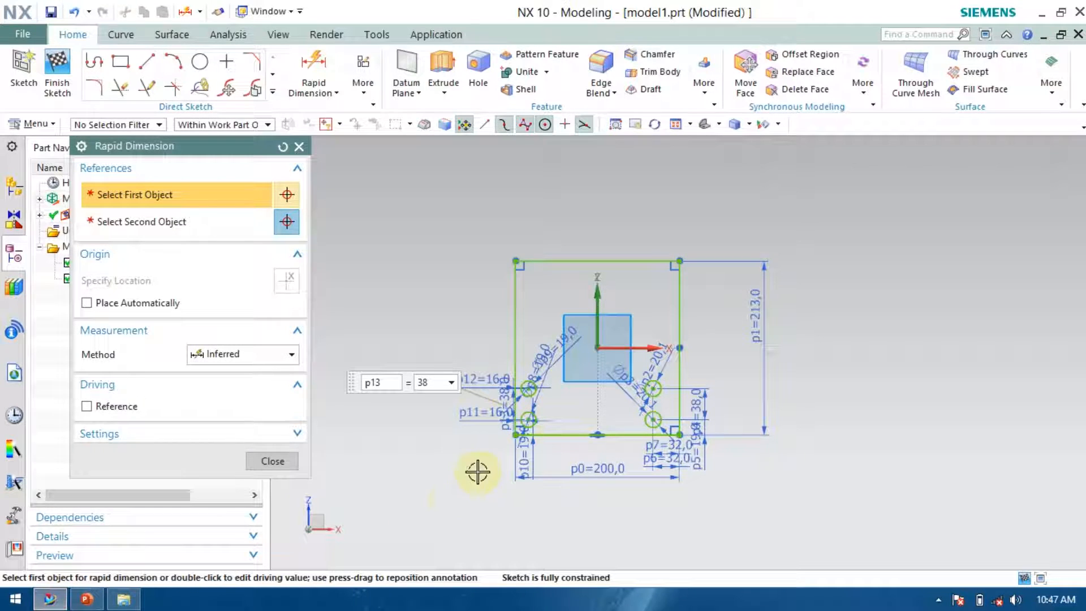
Close the dimension tool and draw a short horizontal line from the left edge and a short vertical line down from the top edge.
left_click(298, 147)
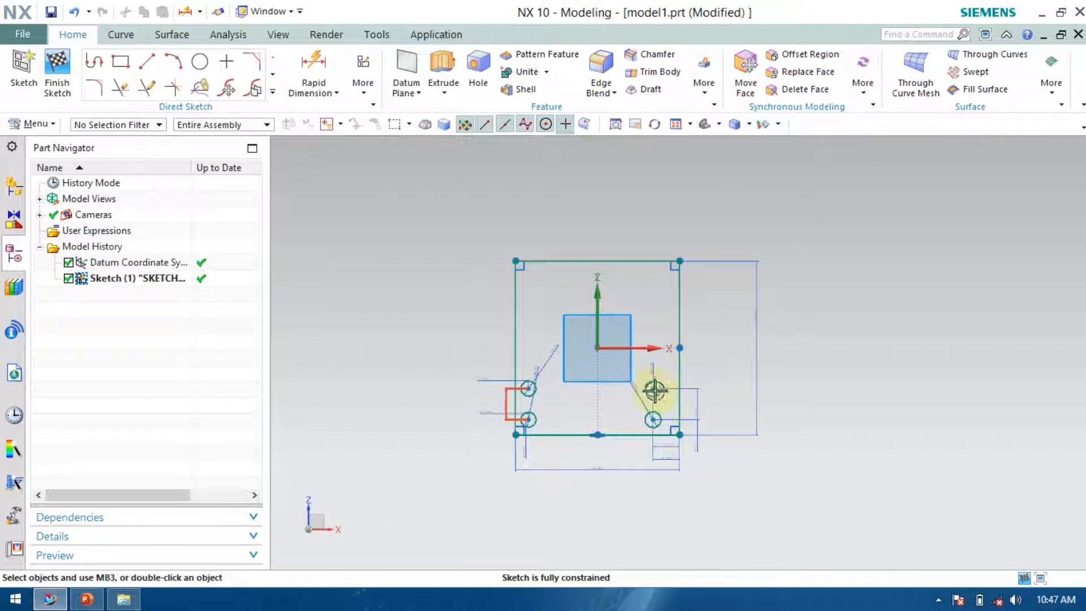
scroll(586, 375, "up", 5)
scroll(501, 342, "down", 4)
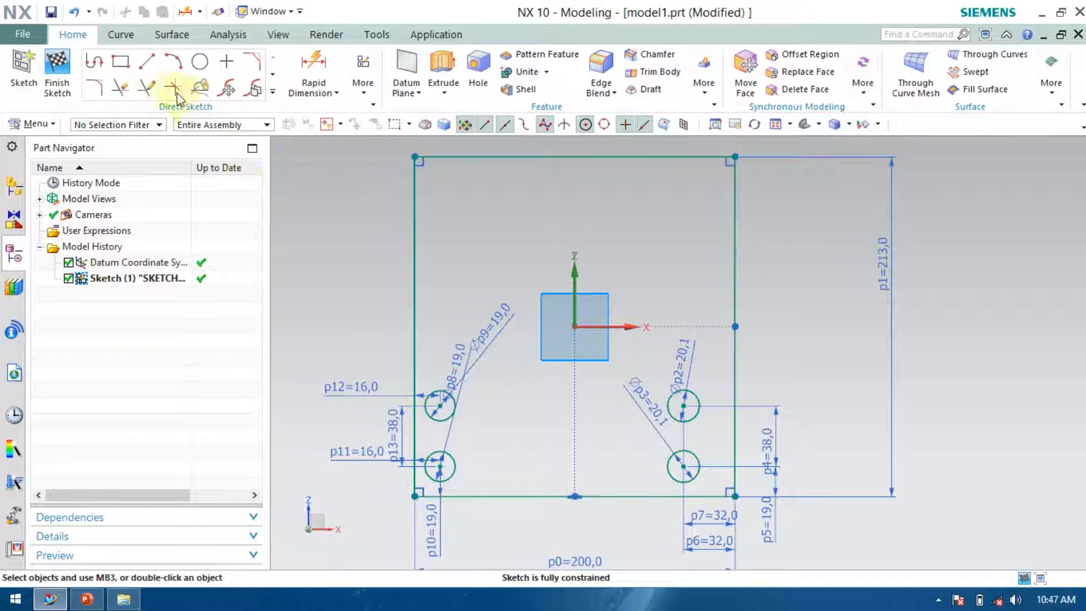
left_click(147, 61)
left_click(414, 264)
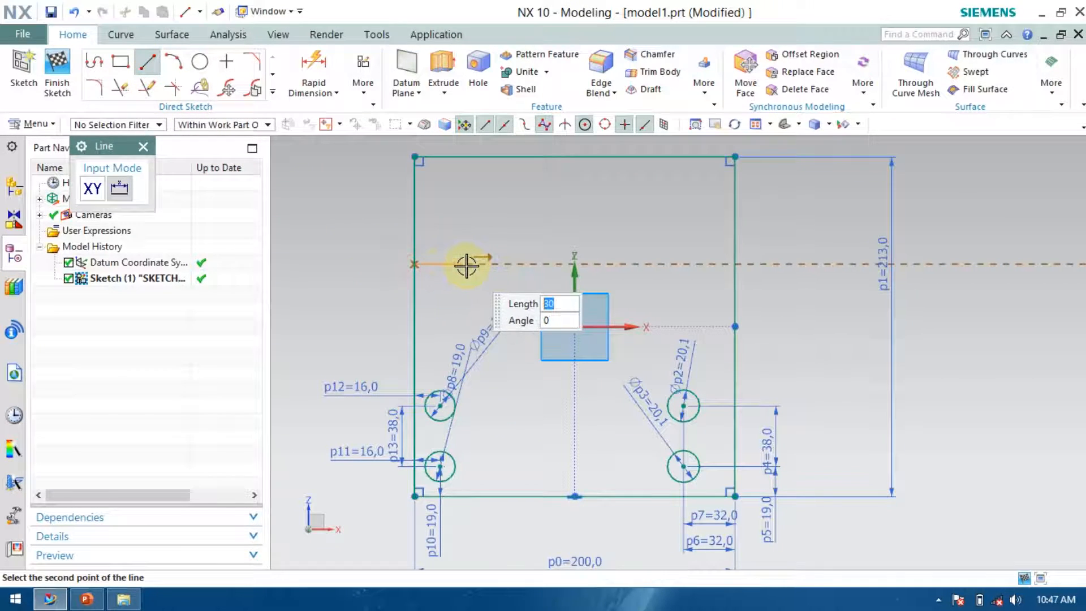
left_click(463, 264)
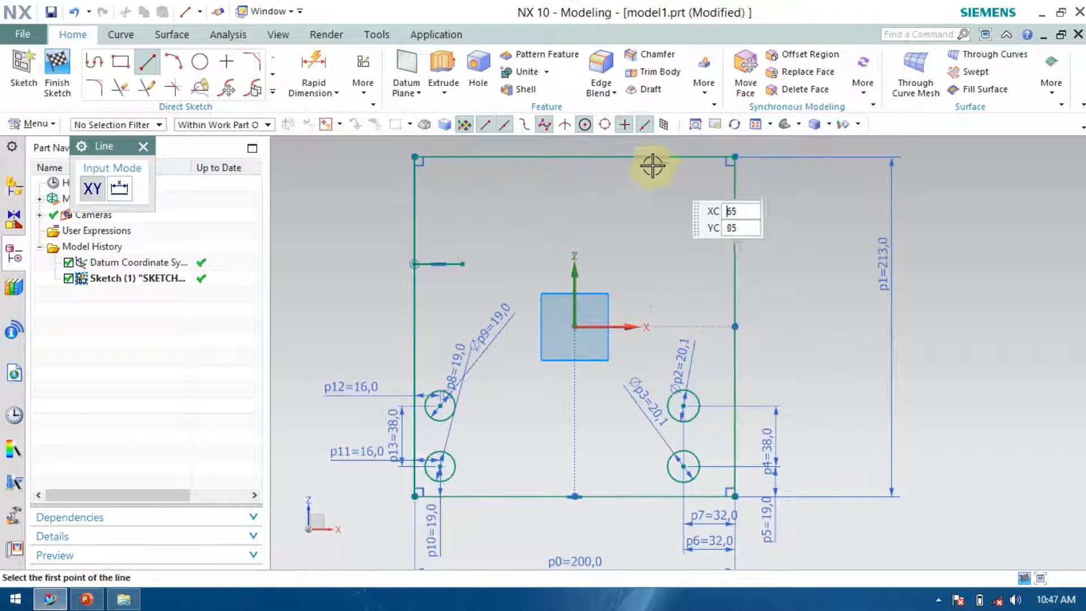
left_click(625, 157)
left_click(624, 220)
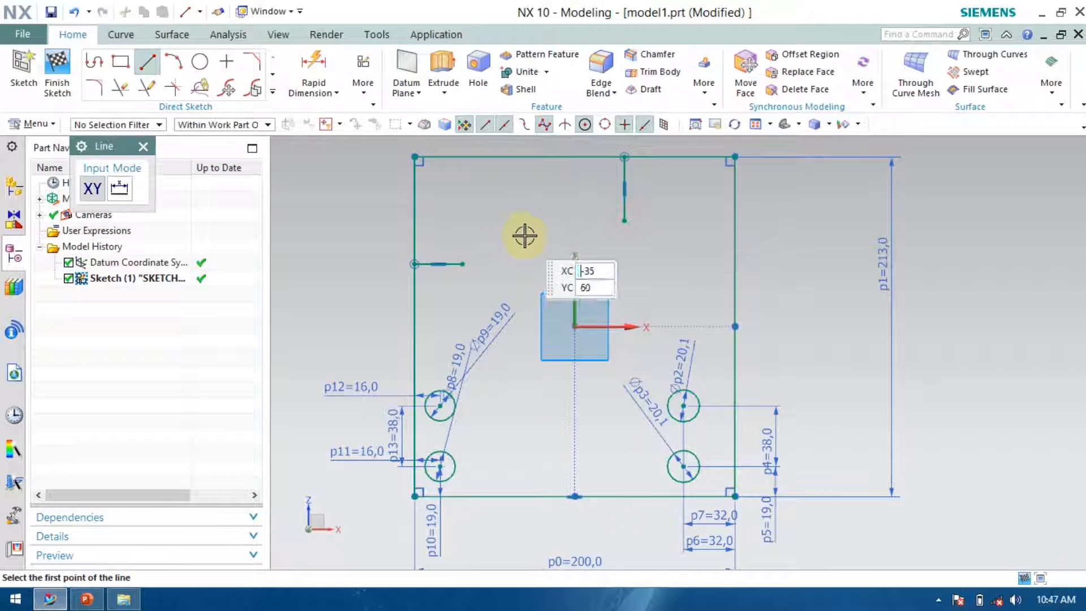
Trim away the rectangle's upper left corner segments of the left and top edges with Quick Trim.
scroll(596, 350, "down", 3)
scroll(460, 288, "up", 2)
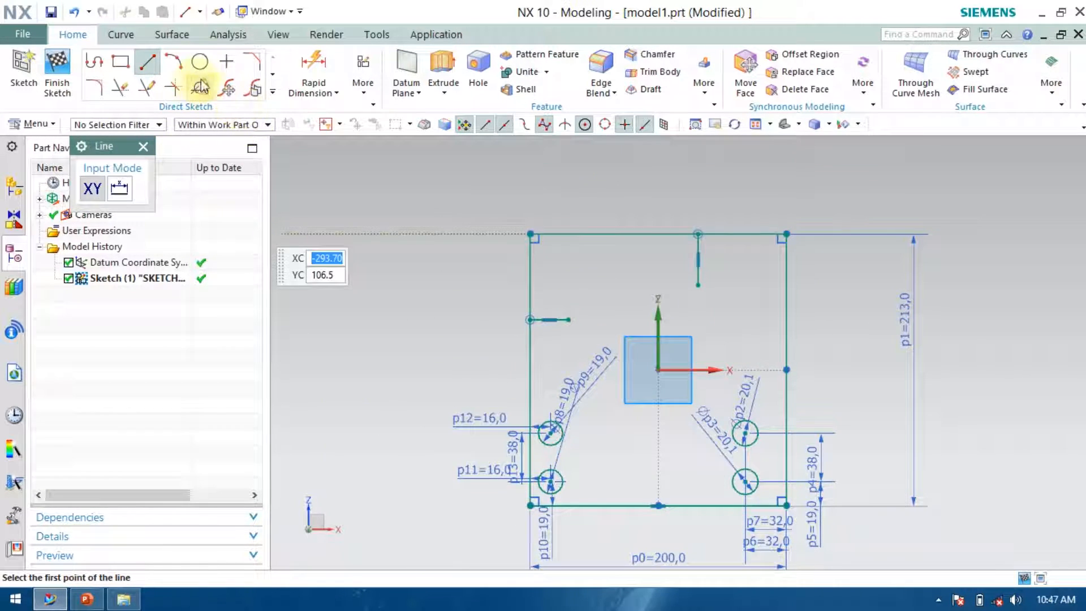
left_click(119, 87)
left_click_drag(542, 247, 455, 254)
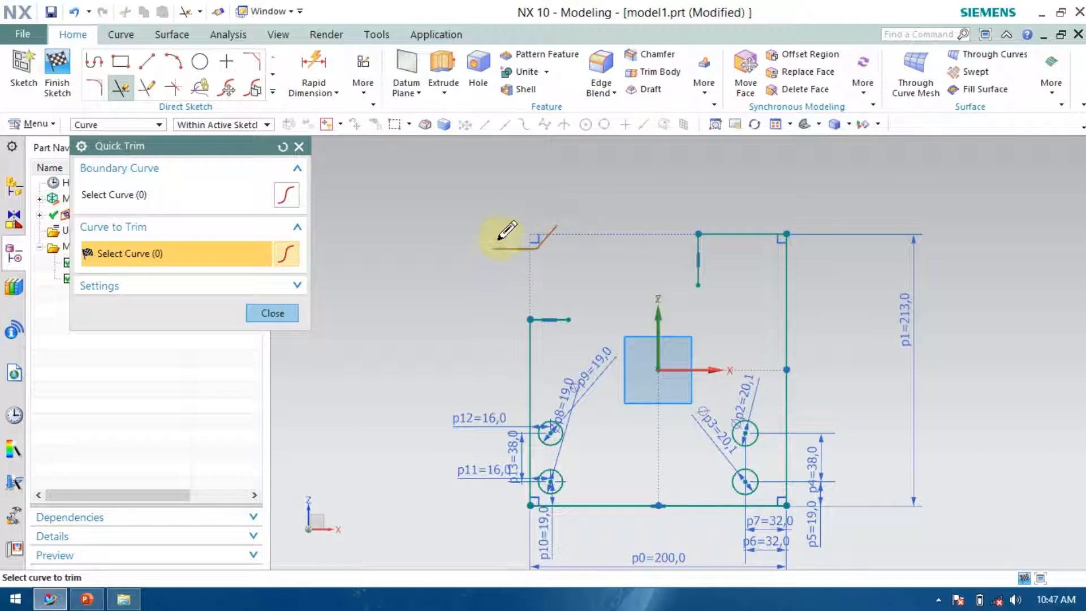
left_click(273, 313)
right_click(533, 237)
left_click(555, 229)
scroll(449, 202, "down", 3)
scroll(514, 268, "up", 4)
scroll(451, 262, "up", 3)
scroll(496, 203, "up", 3)
scroll(477, 220, "down", 2)
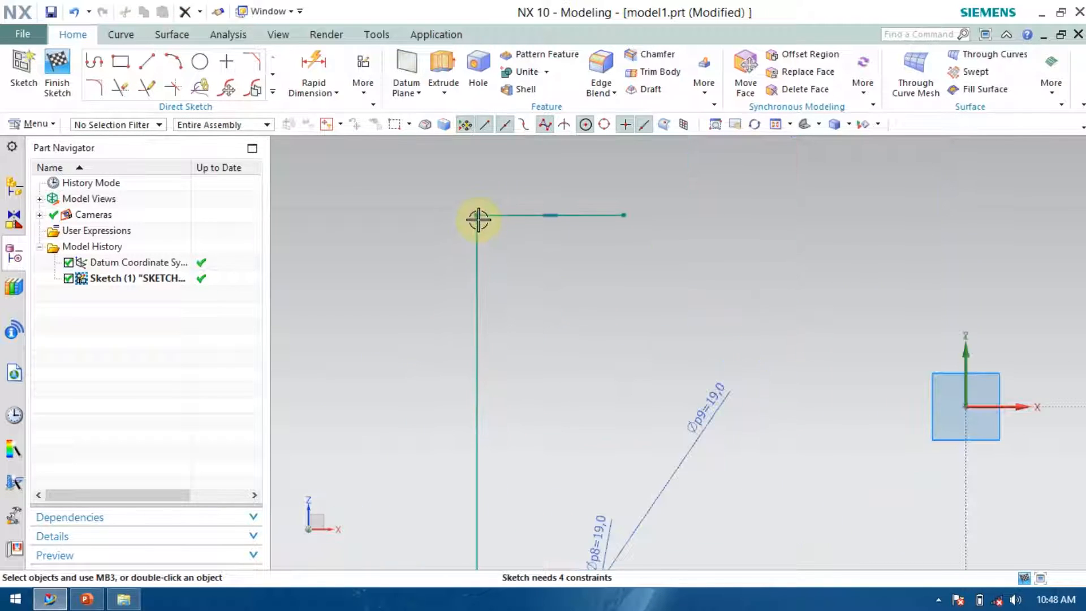
Dimension the height of the left step line above the bottom edge as 114 mm.
left_click(316, 62)
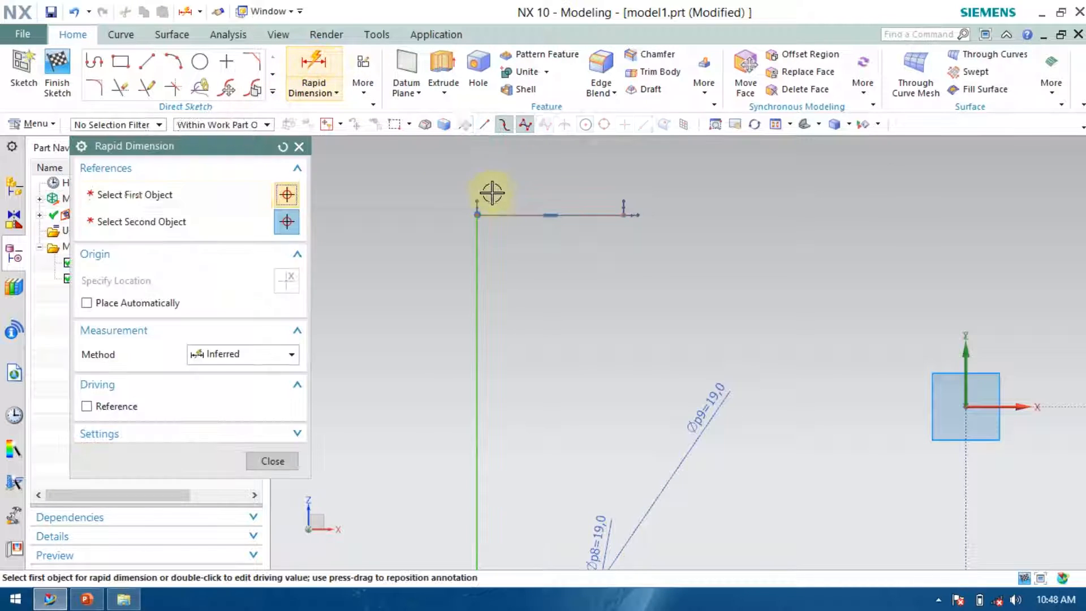
scroll(467, 207, "down", 4)
left_click(468, 205)
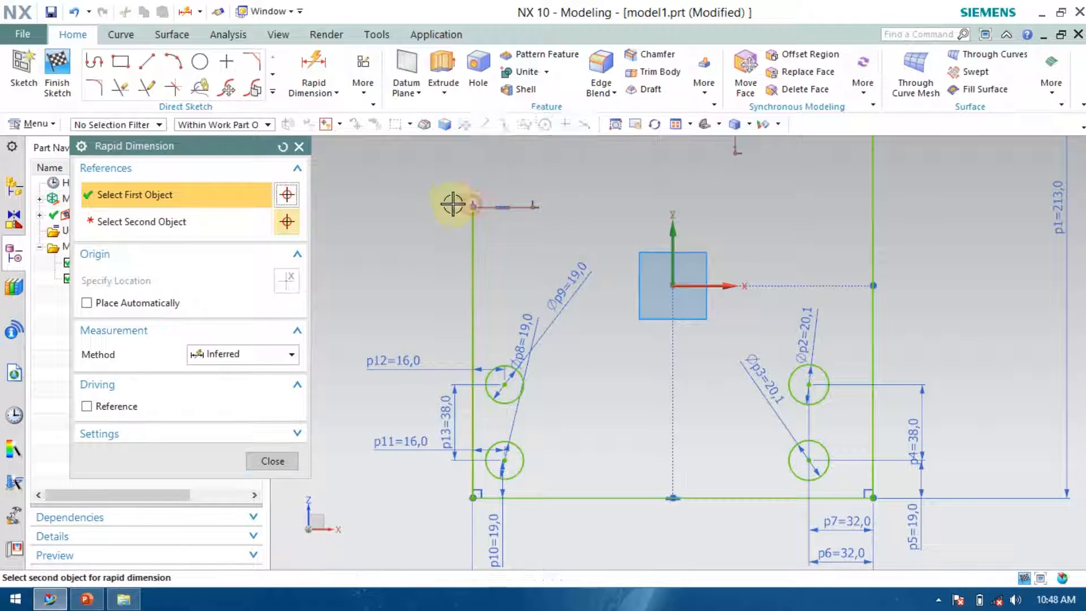
scroll(435, 249, "down", 4)
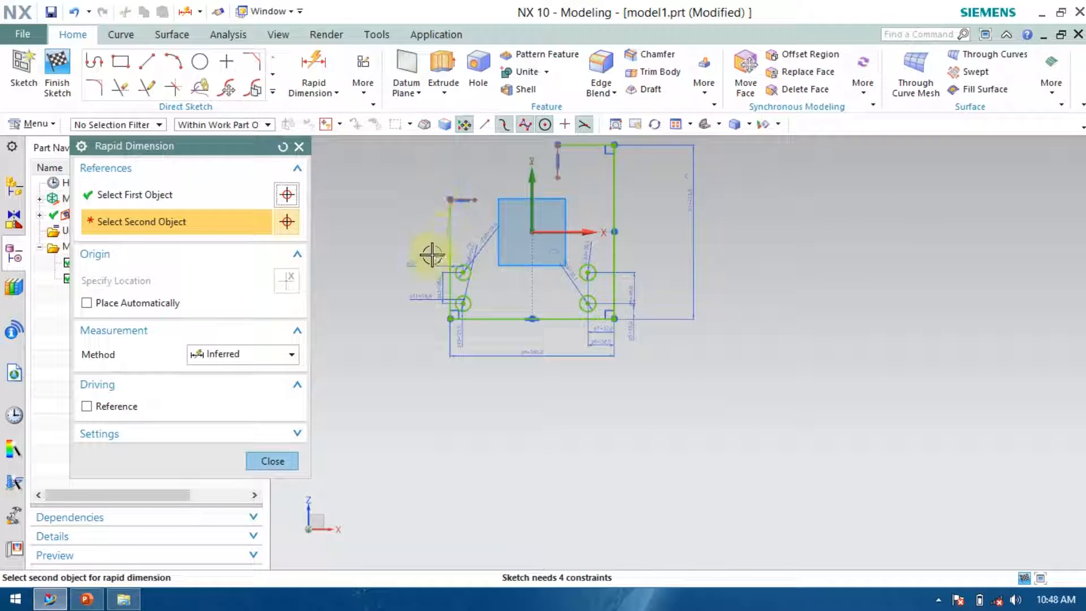
left_click(447, 316)
left_click(371, 283)
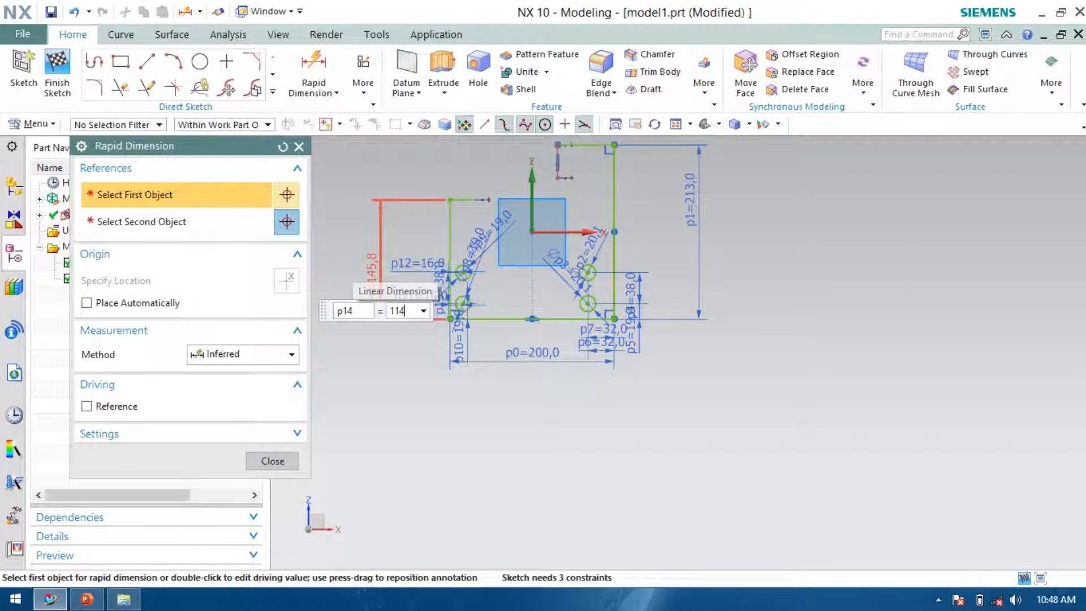
key("Return")
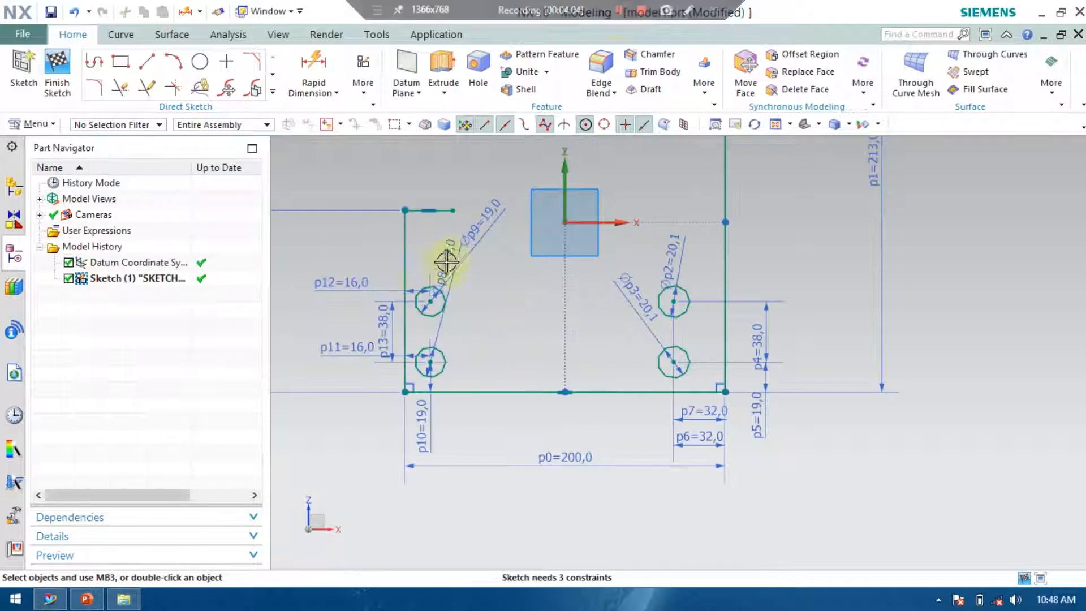
Change the left step's height dimension to 102 mm and close the dimension editor.
scroll(601, 359, "down", 1)
scroll(448, 344, "up", 3)
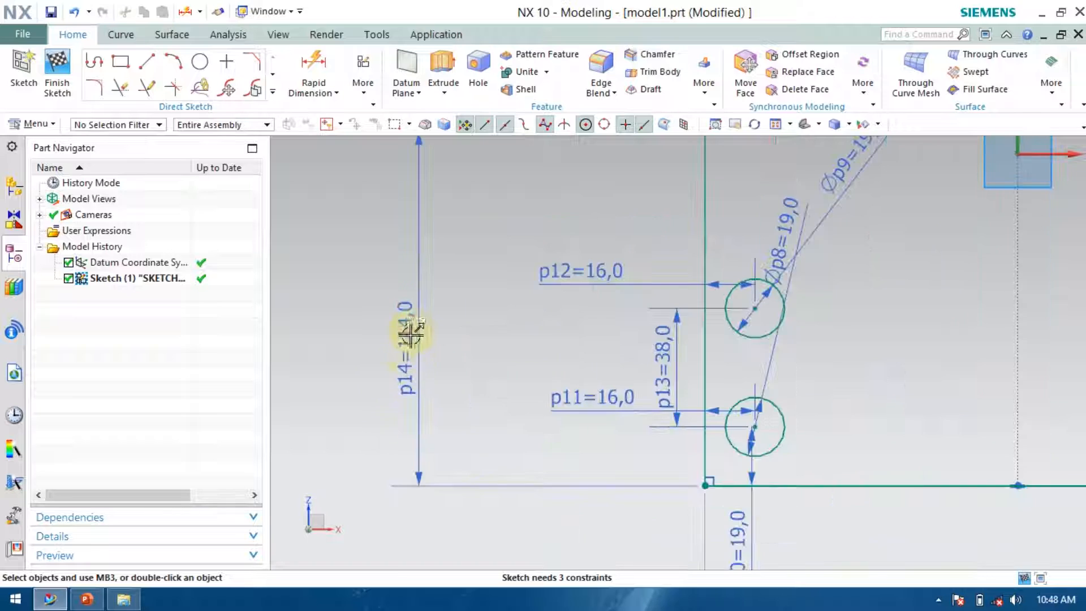
double_click(402, 321)
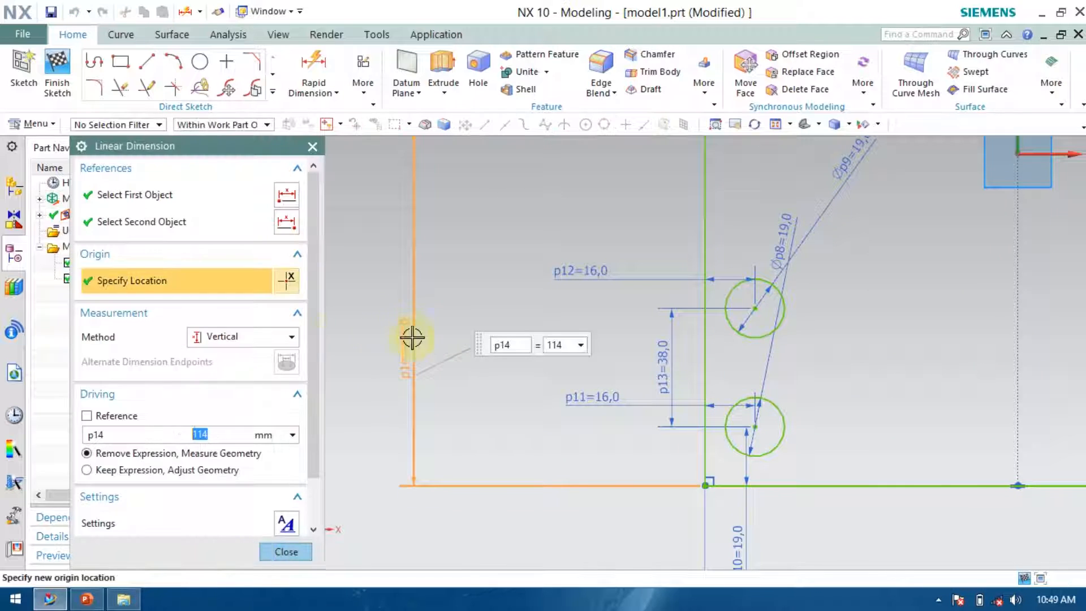
type("102")
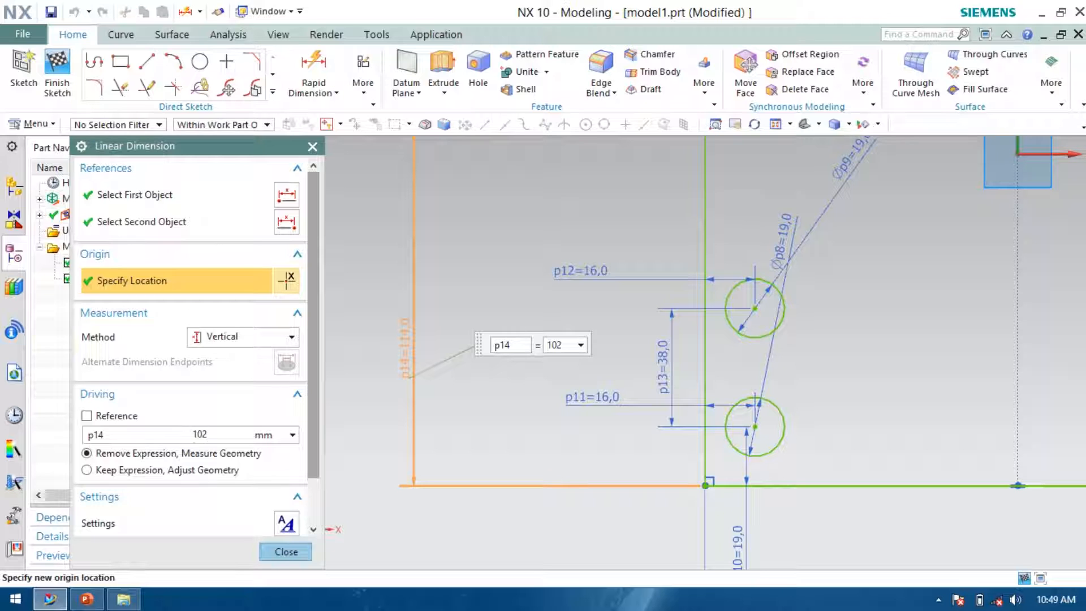
left_click(286, 554)
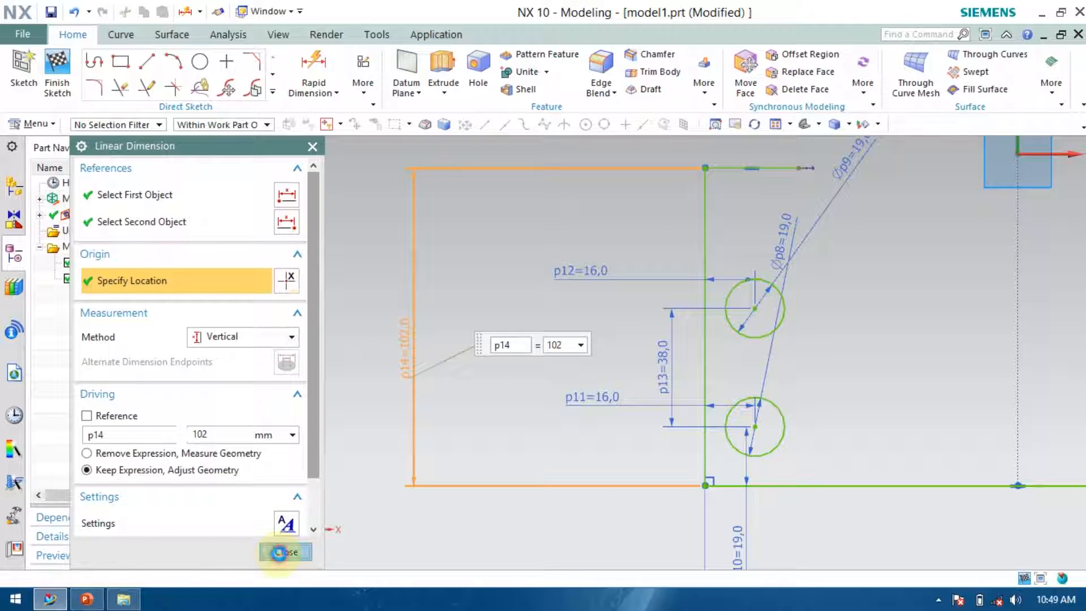
Dimension the top vertical notch line's horizontal distance from the right edge as 38 mm.
scroll(571, 391, "down", 3)
scroll(850, 404, "down", 2)
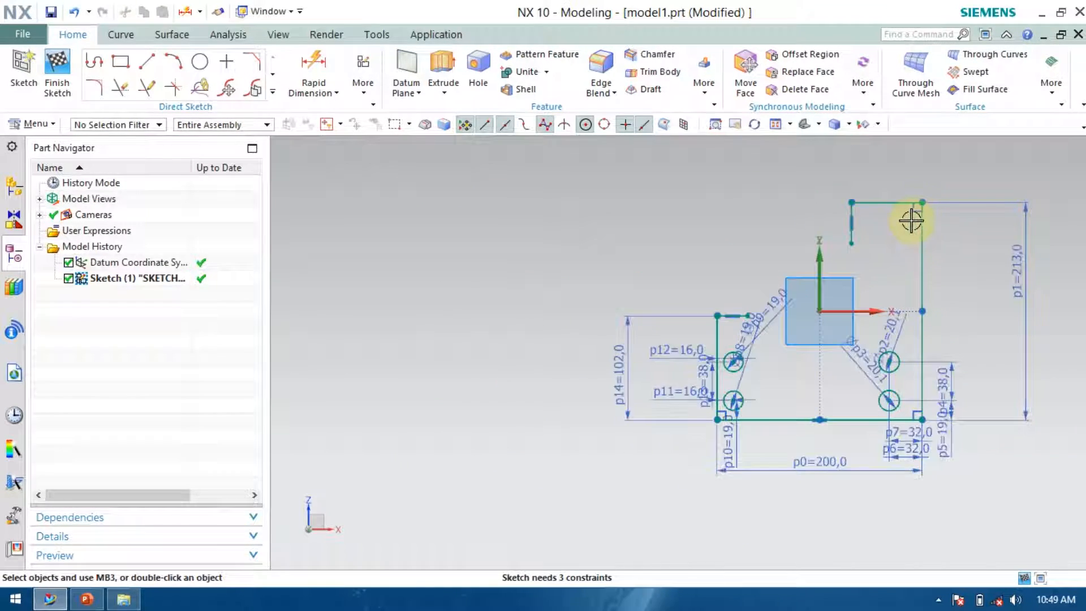
scroll(912, 221, "up", 3)
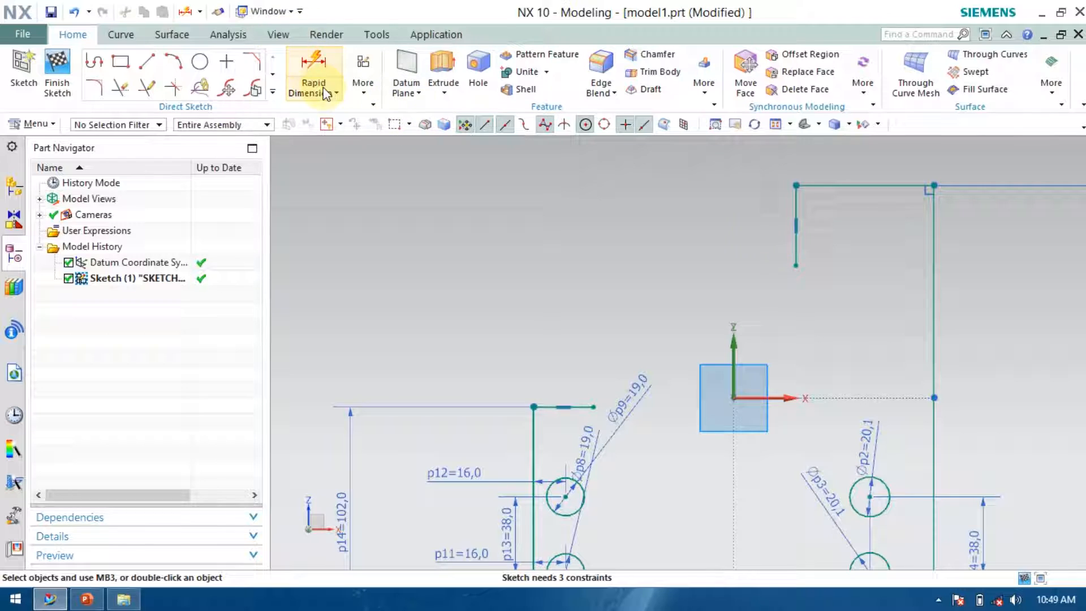
left_click(314, 63)
left_click(794, 207)
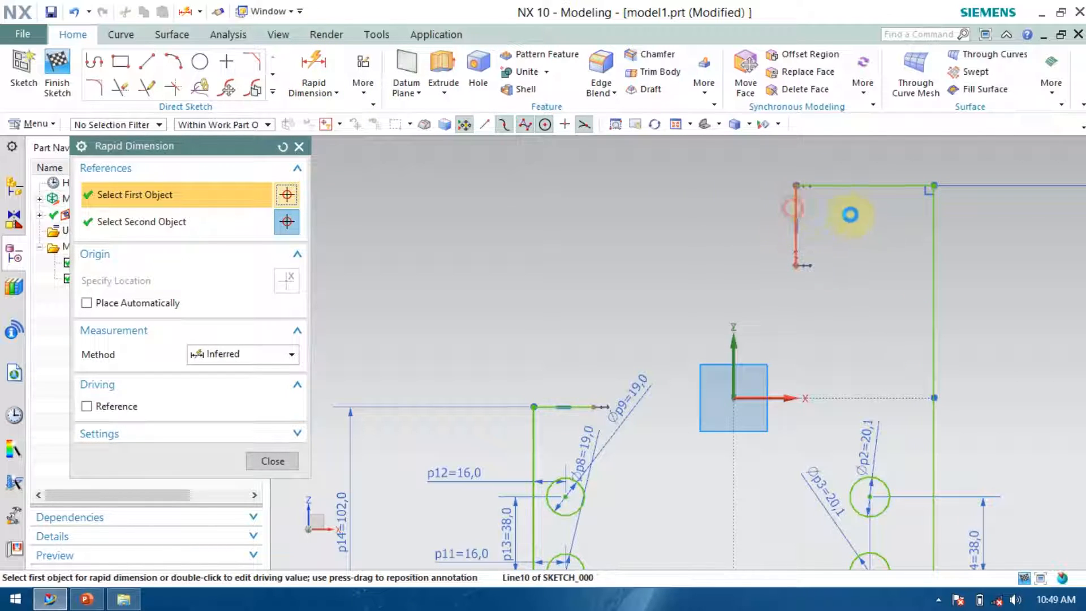
left_click(931, 222)
left_click(928, 221)
left_click(864, 153)
type("38")
key("Return")
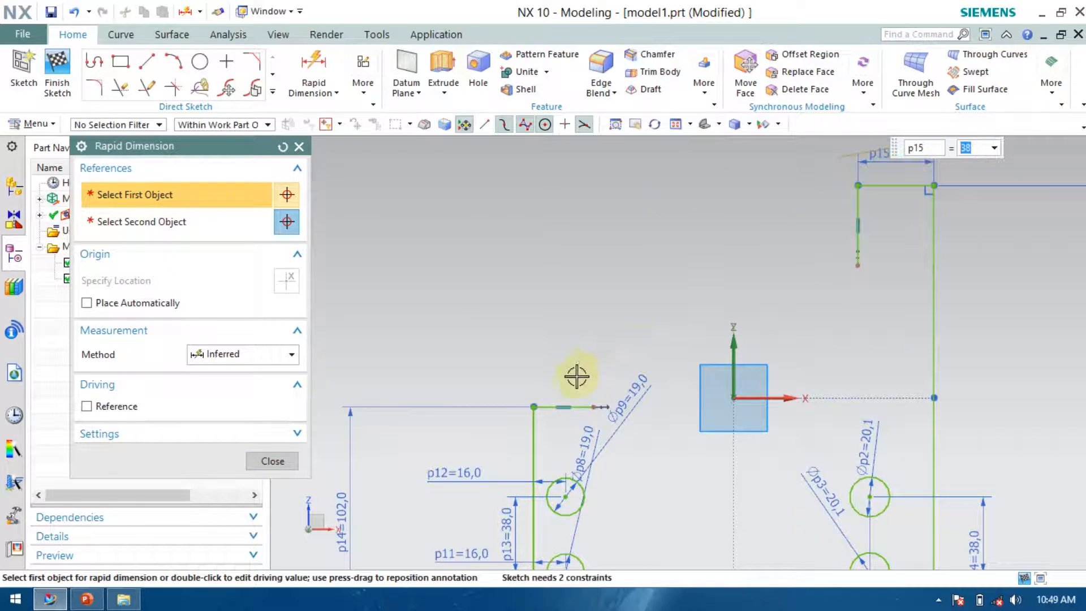
scroll(669, 314, "down", 1)
scroll(770, 472, "up", 1)
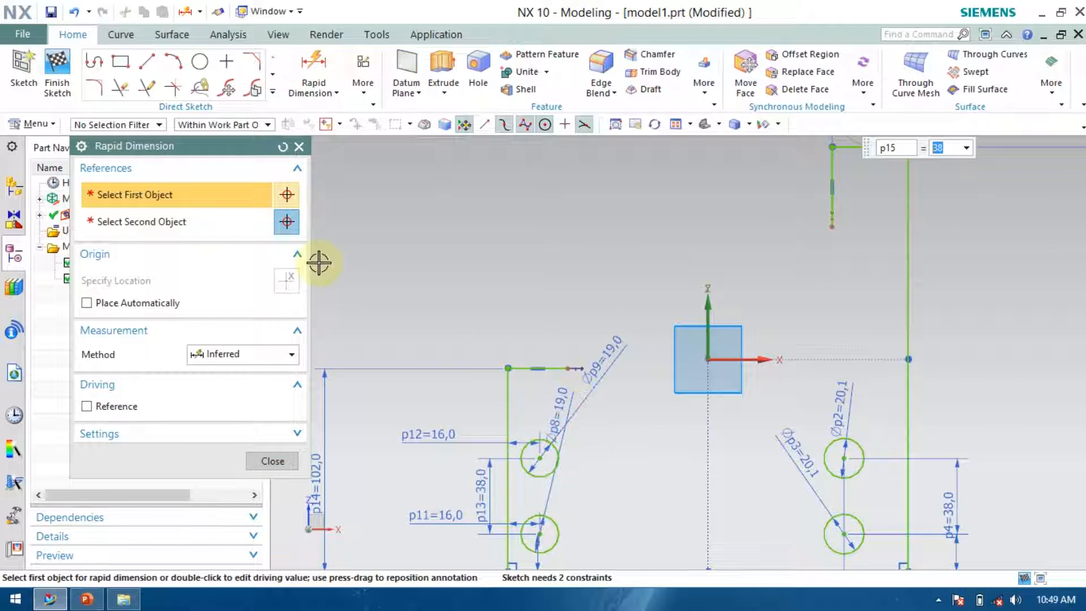
left_click(121, 88)
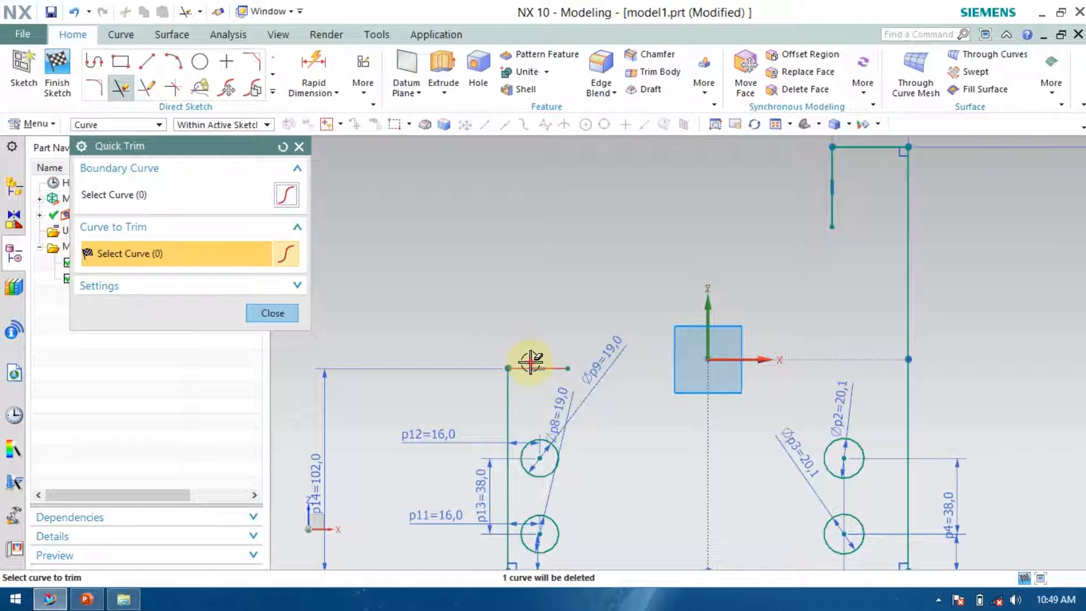
key("ctrl+z")
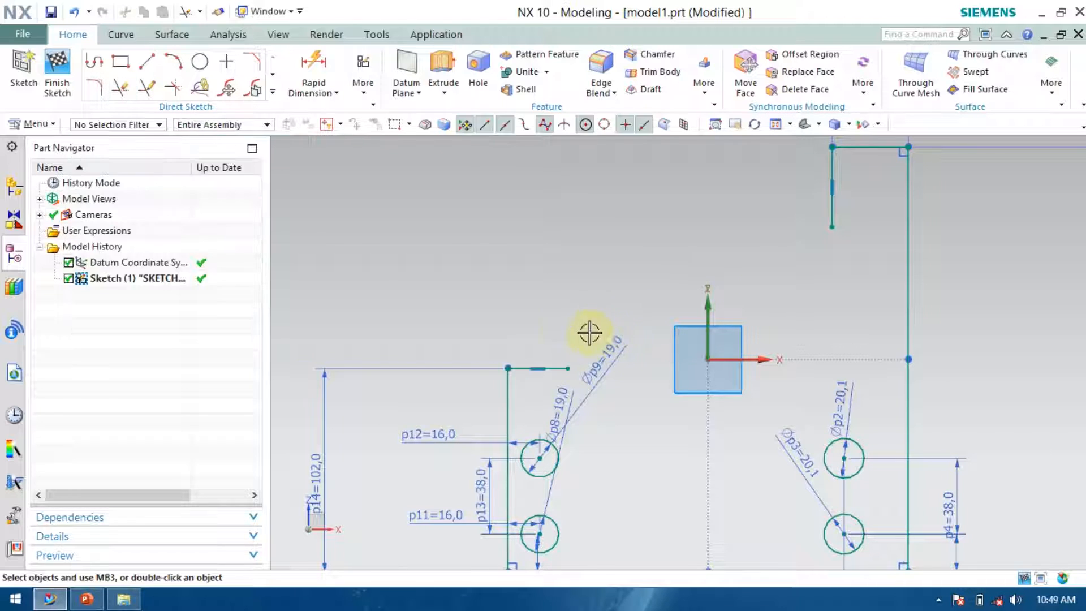
Extend the left step's top line and the notch's vertical line until they meet with Quick Extend.
left_click(146, 88)
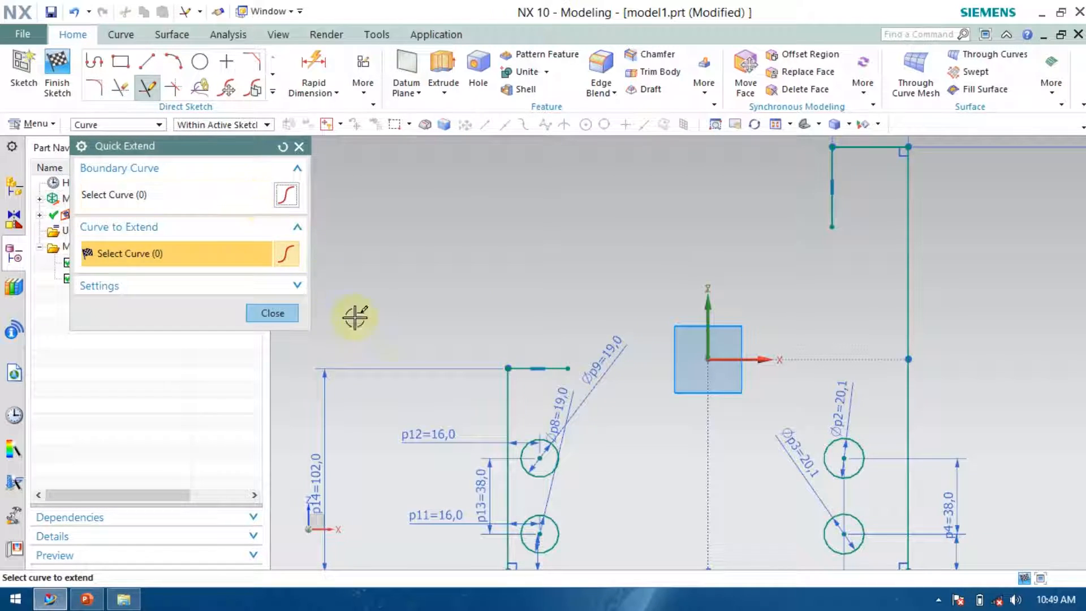
left_click(536, 368)
left_click(831, 224)
Trim away the top-line segment between the notch's vertical line and the right edge with Quick Trim.
left_click(128, 92)
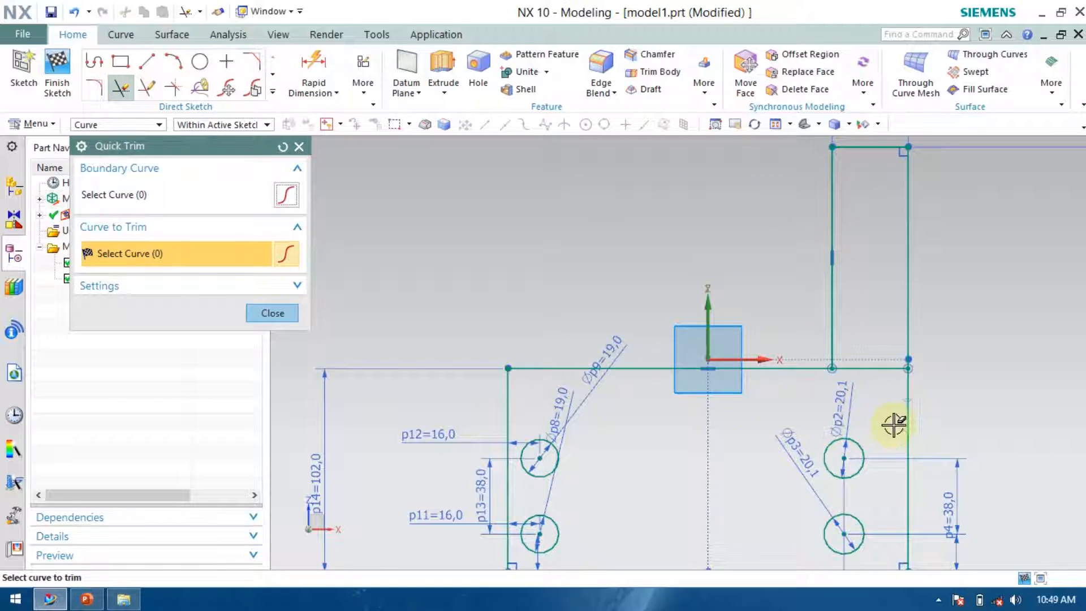
left_click(881, 372)
scroll(715, 315, "down", 3)
scroll(820, 368, "up", 5)
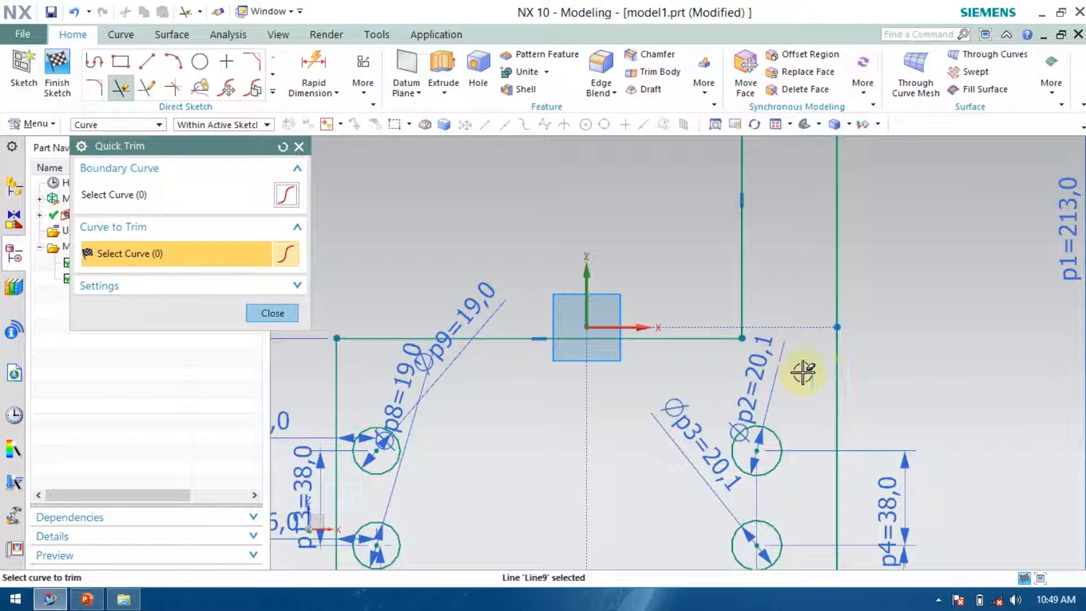
scroll(724, 347, "up", 2)
scroll(758, 365, "down", 8)
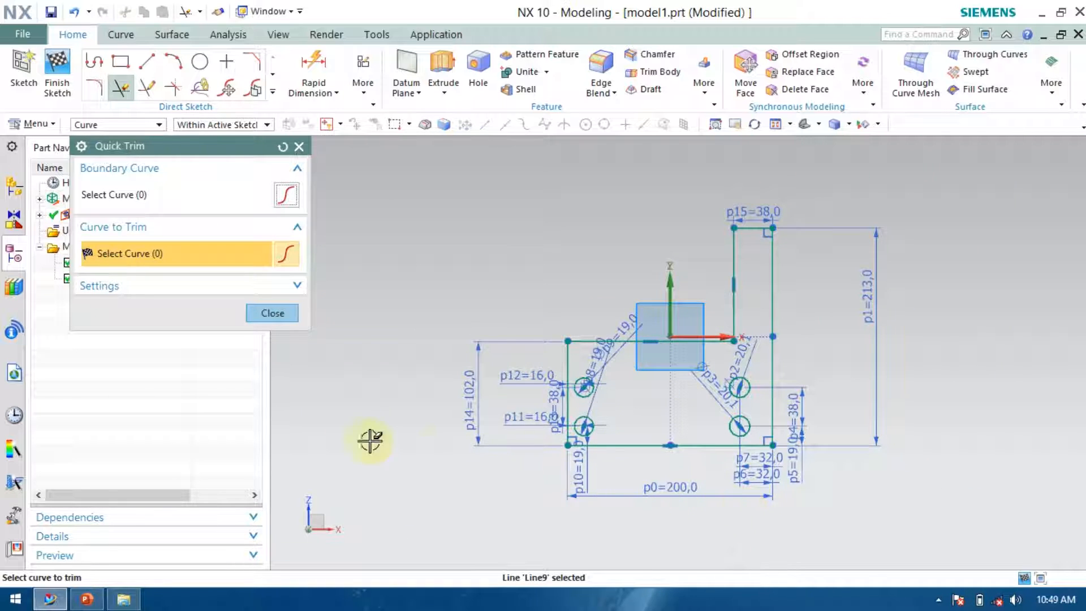
Switch to the PowerPoint reference drawing to check the notch's corner radius, then return to NX.
left_click(86, 598)
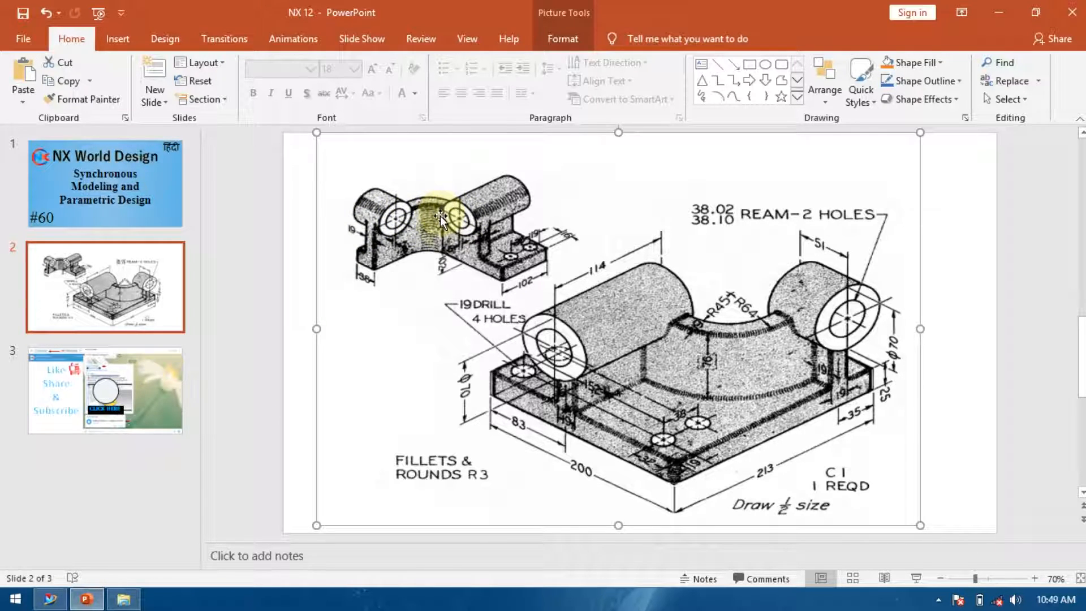
key("alt+Tab")
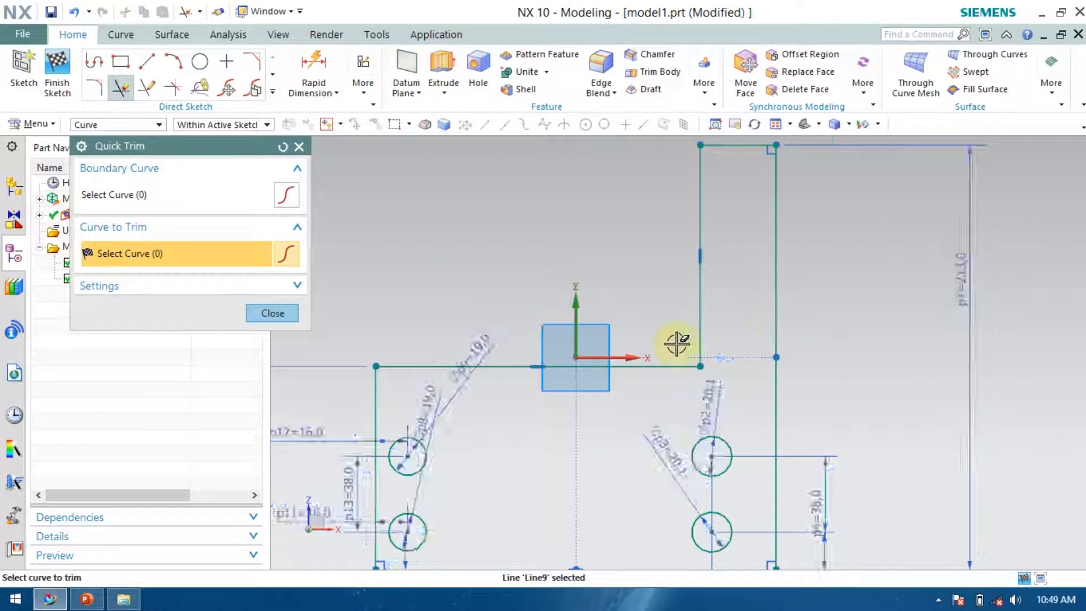
scroll(676, 343, "up", 2)
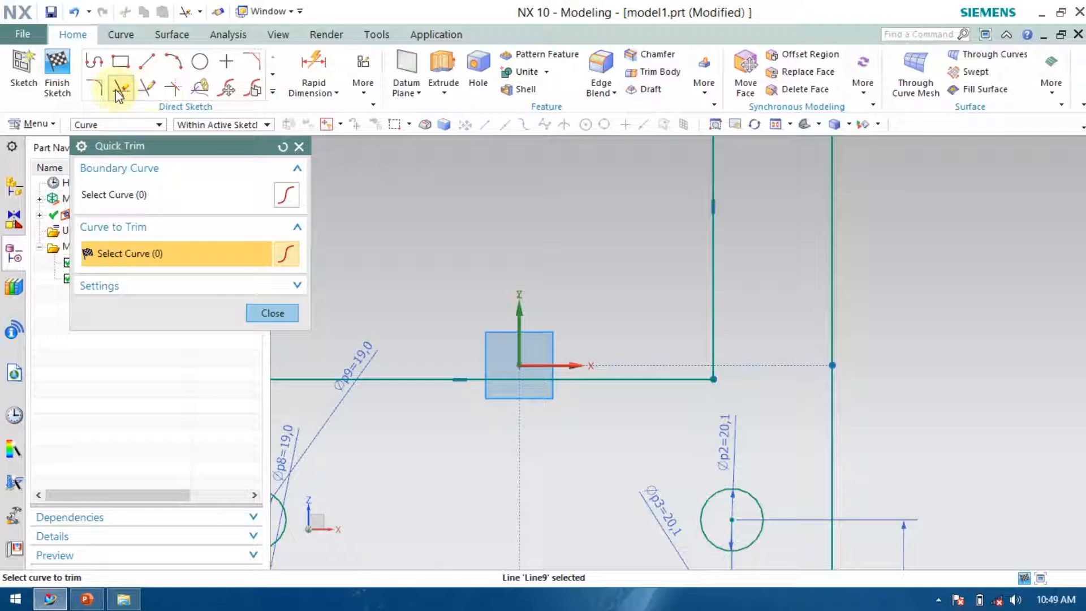
Fillet the notch's inner corner with a 45 mm radius and finish the sketch.
left_click(97, 86)
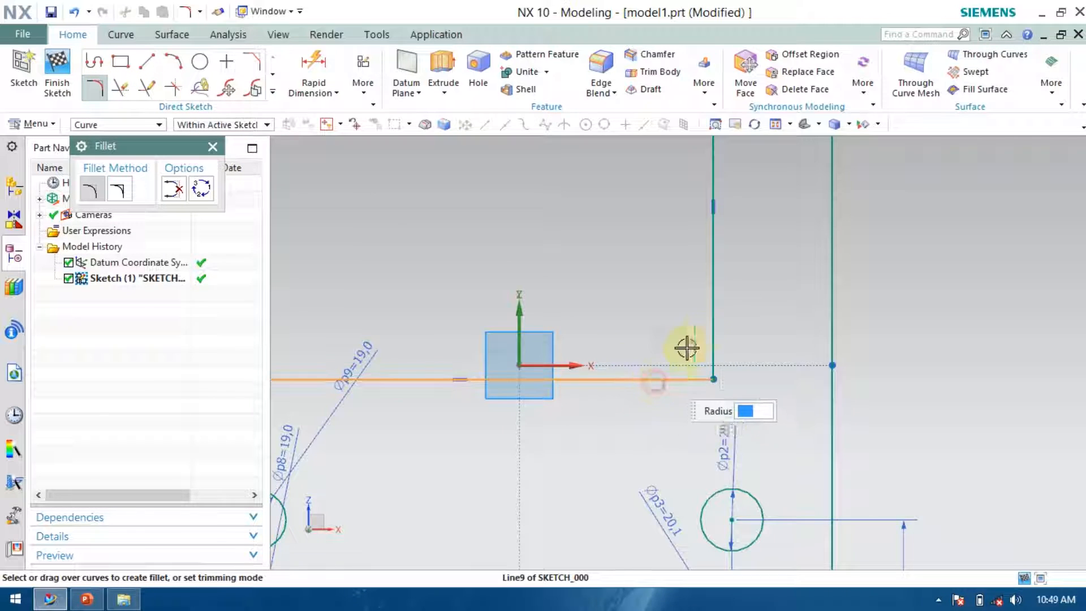
left_click(711, 310)
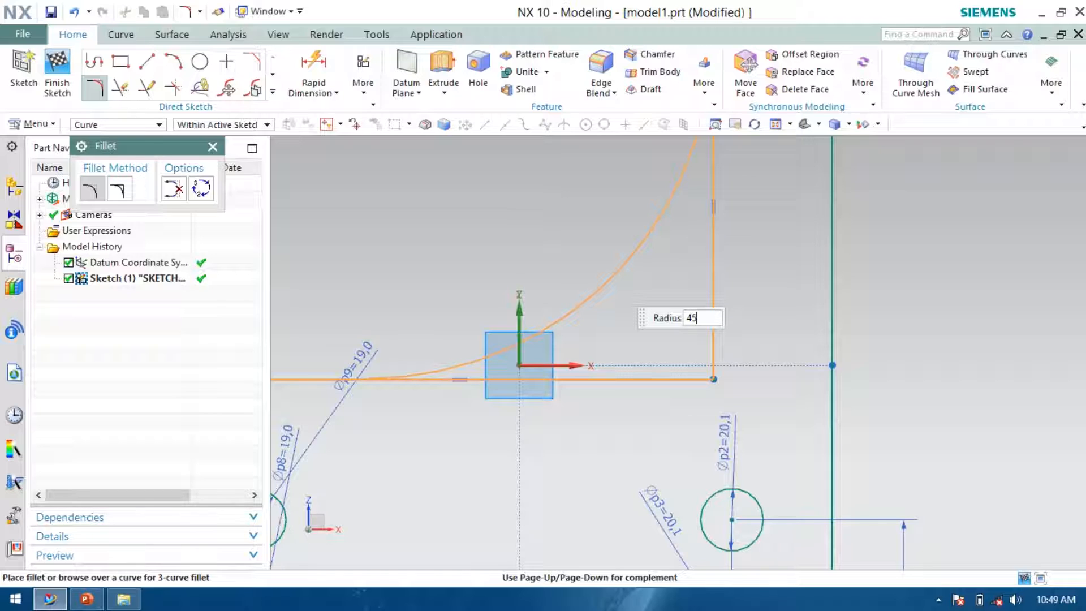
key("Return")
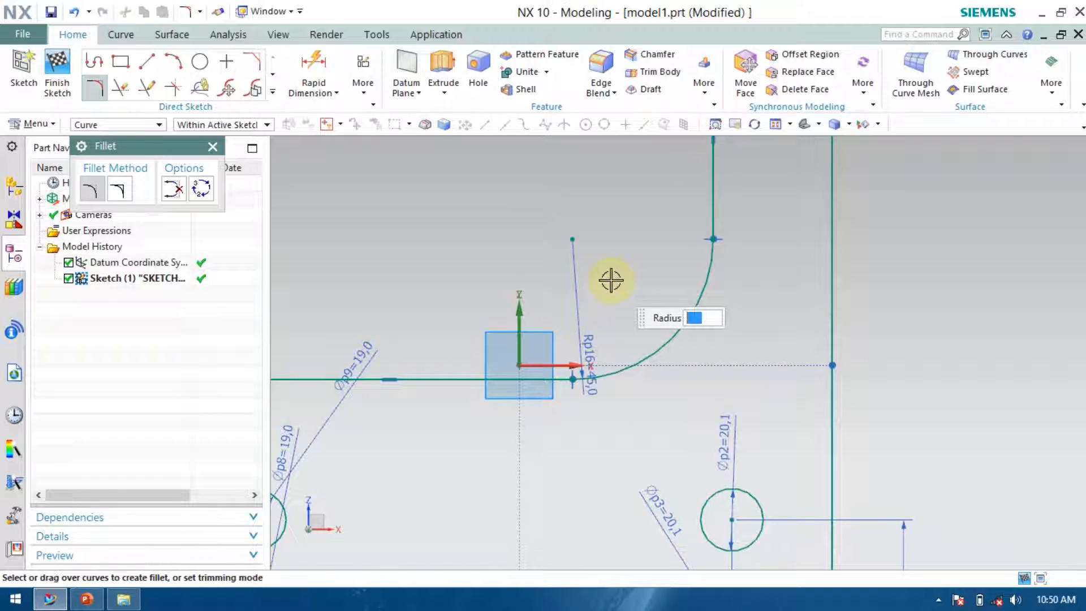
scroll(669, 334, "down", 1)
scroll(669, 334, "down", 2)
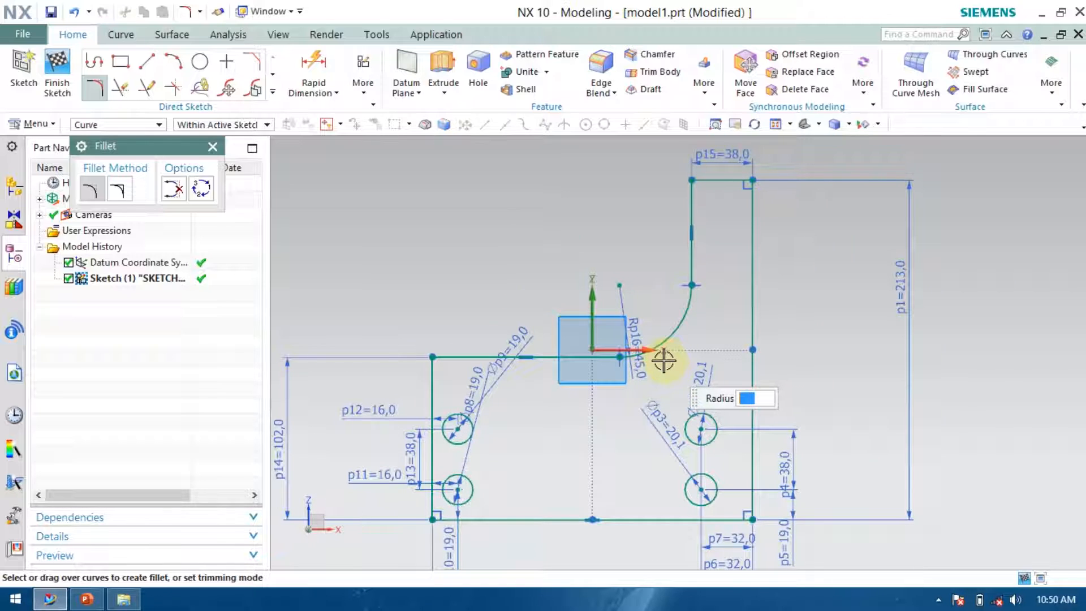
scroll(569, 340, "down", 2)
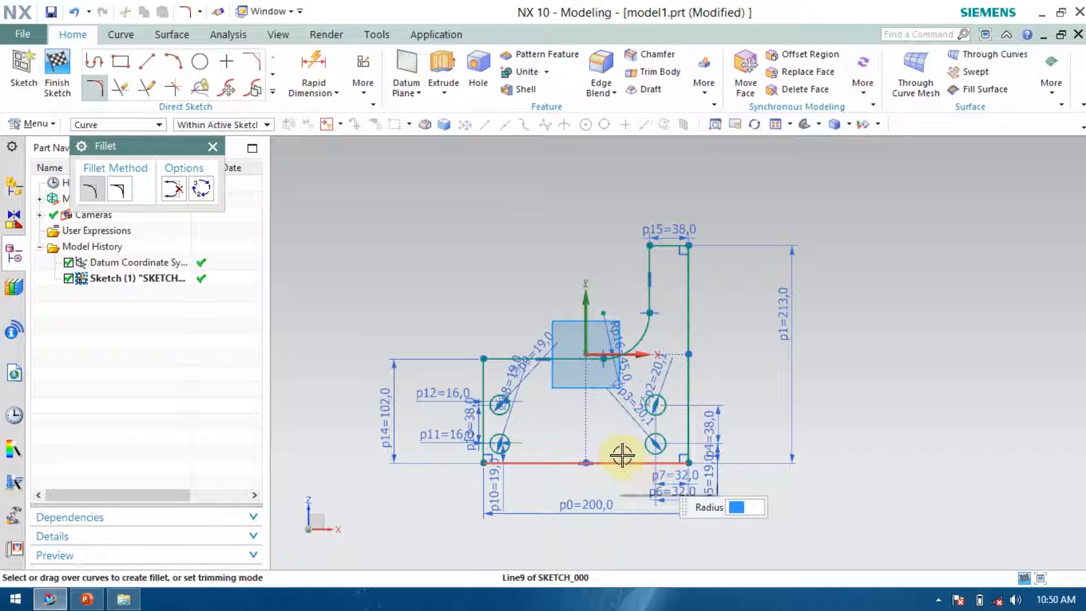
left_click(56, 65)
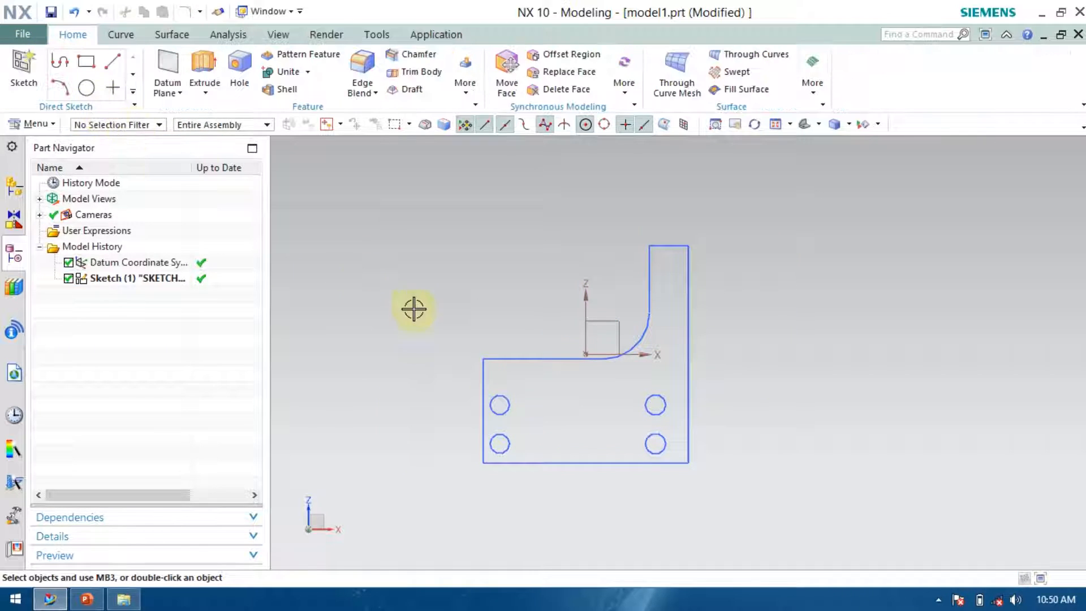
Extrude the finished sketch 25 mm.
left_click(547, 359)
right_click(548, 359)
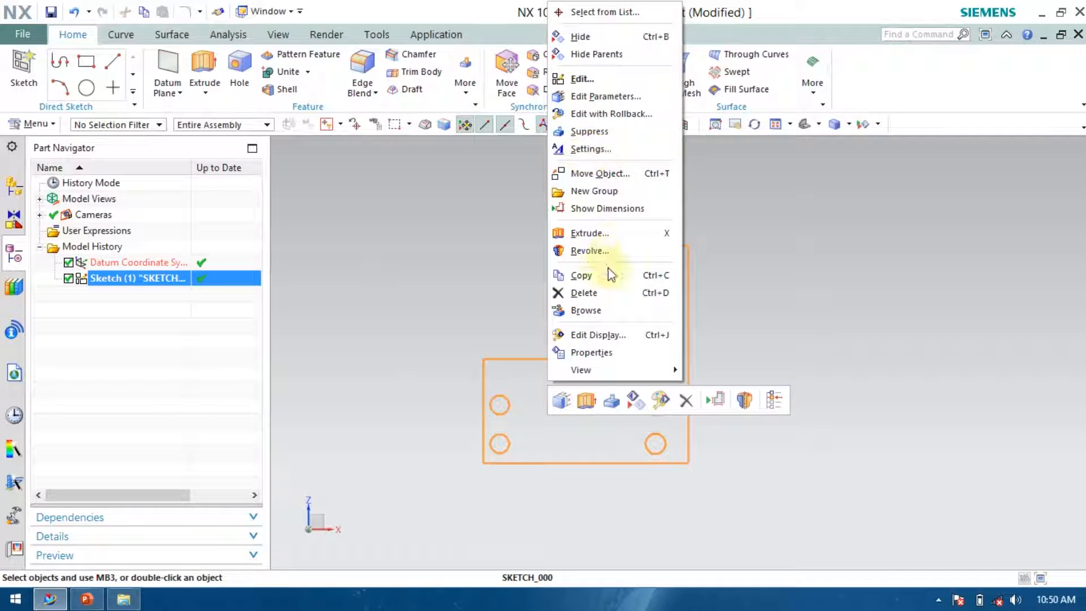
left_click(586, 233)
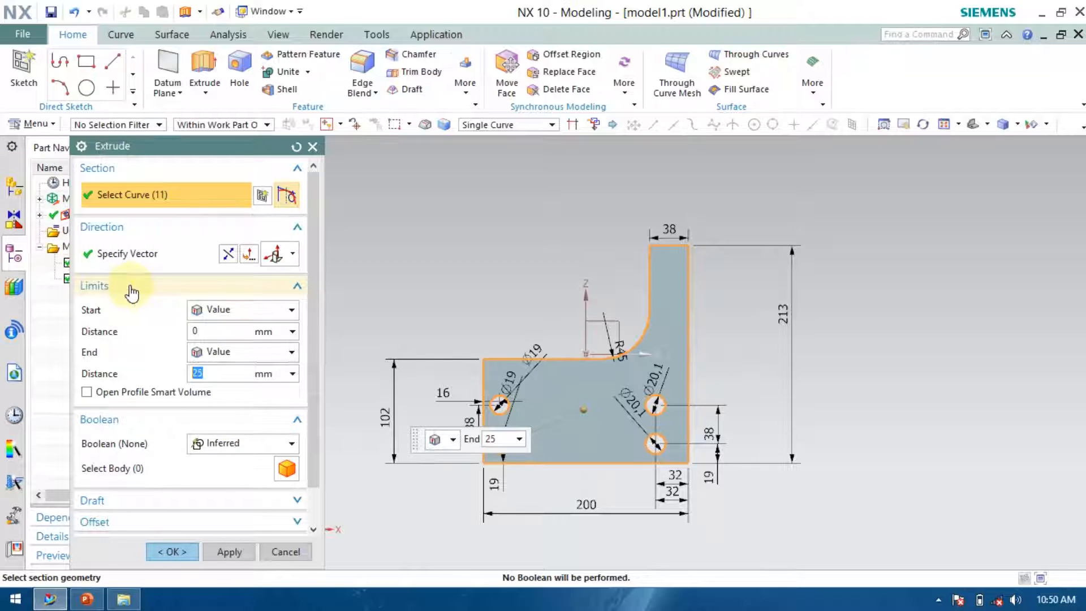
middle_click_drag(783, 434, 783, 372)
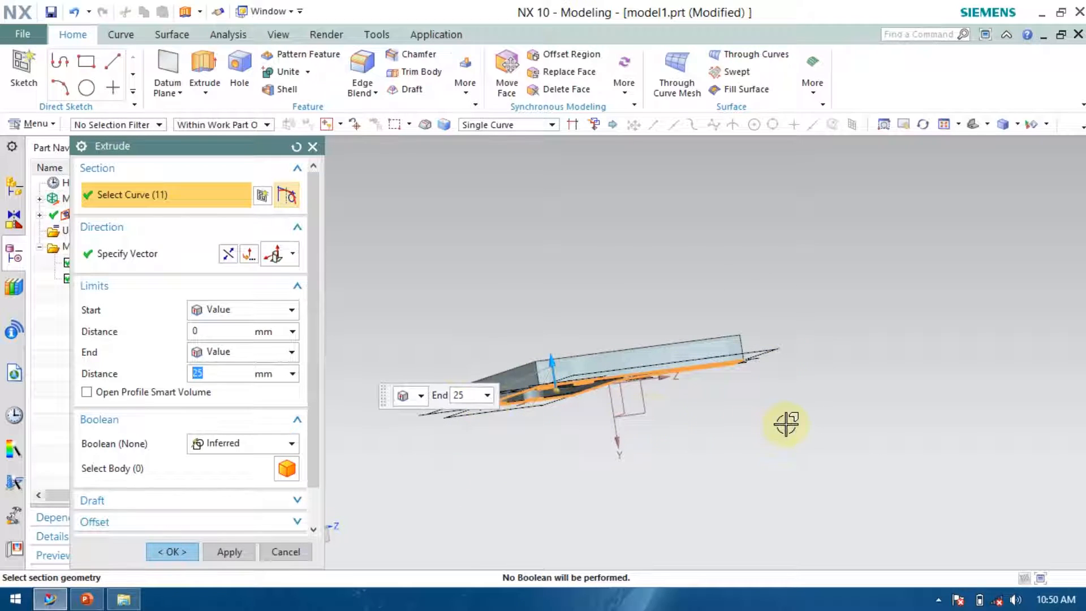
middle_click_drag(787, 424, 681, 421)
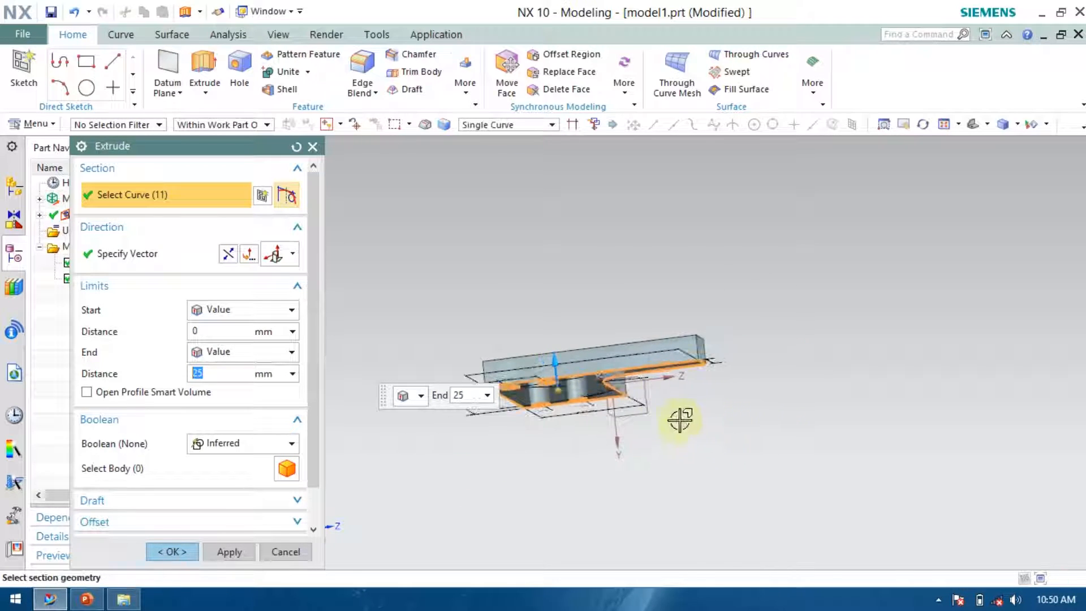
left_click(172, 549)
Create a new sketch on the plate's top face.
middle_click_drag(718, 364, 771, 409)
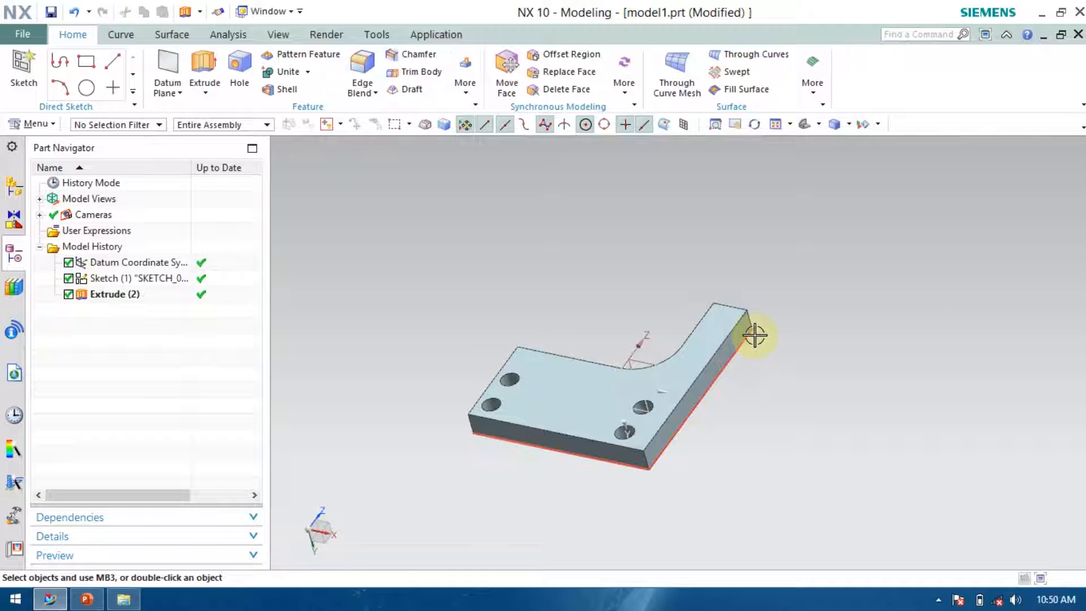
left_click(23, 72)
left_click(574, 399)
left_click(214, 391)
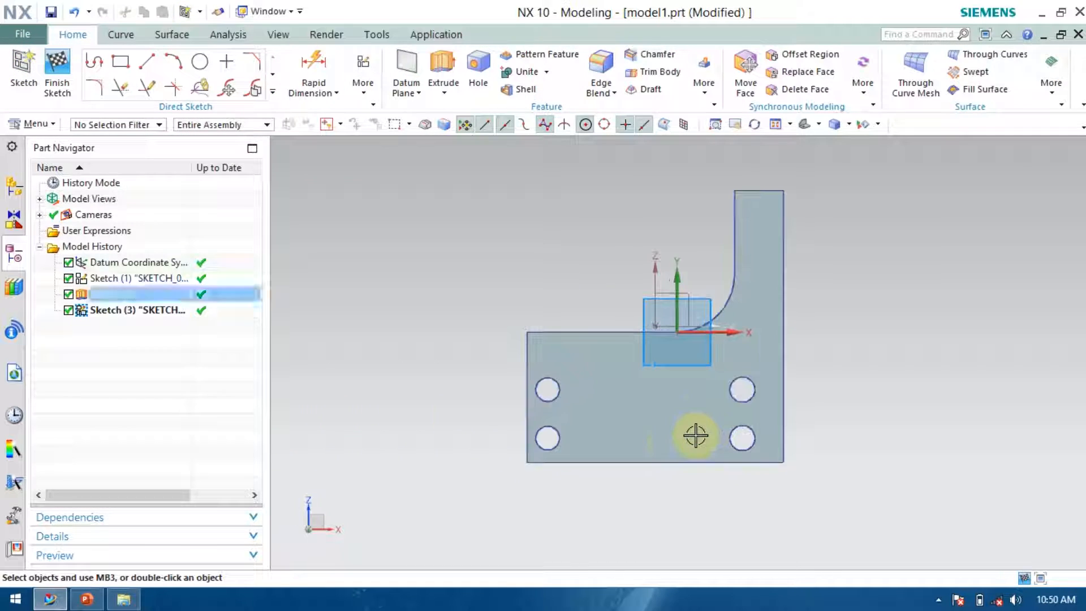
scroll(673, 435, "up", 1)
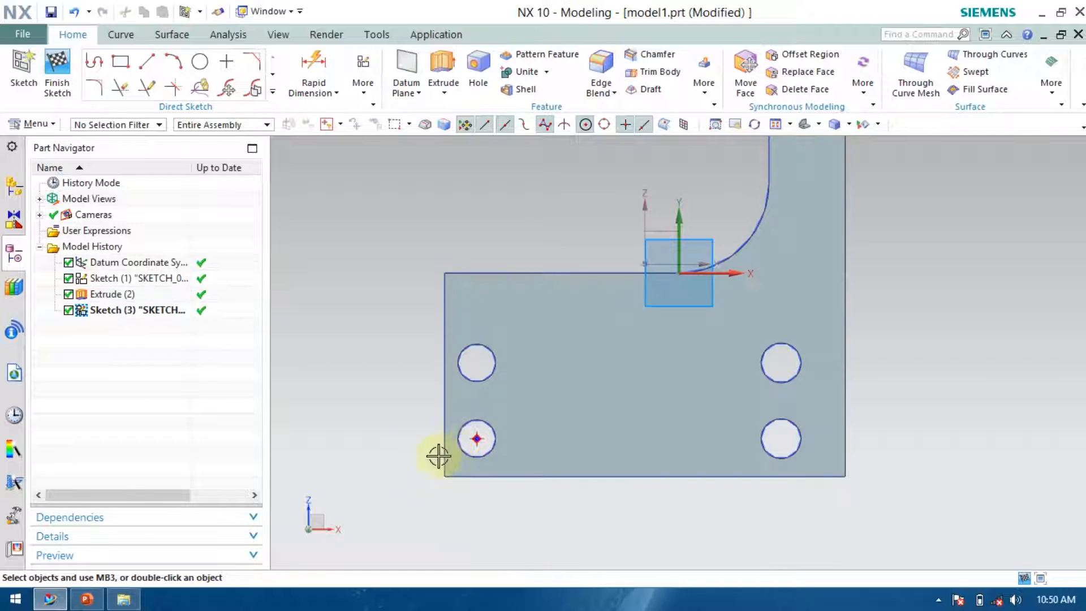
scroll(463, 373, "down", 2)
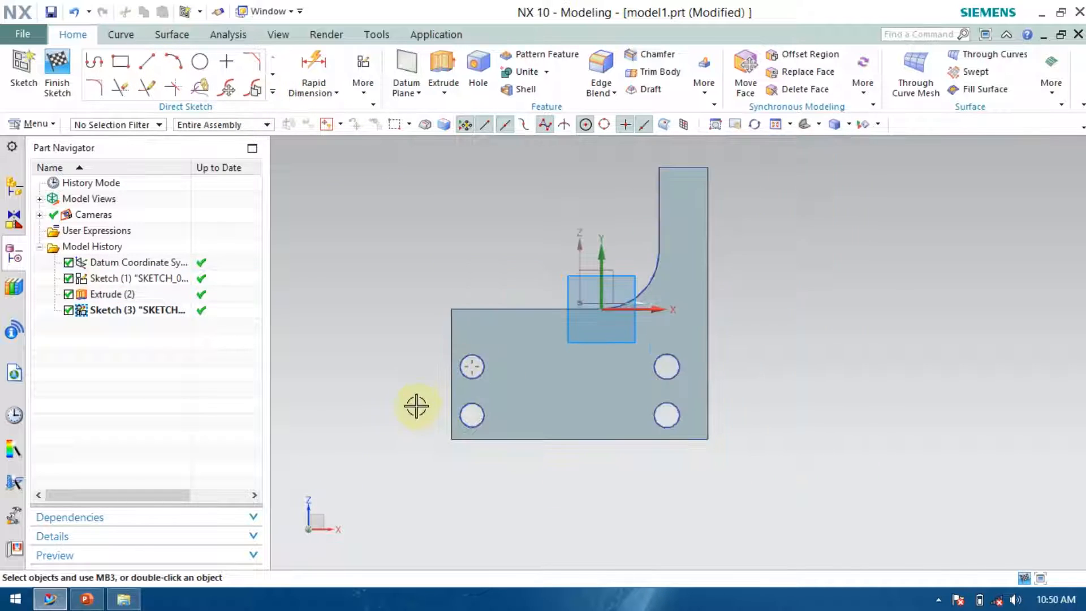
Project the plate's four outer edges and the notch fillet onto the new sketch with Project Curve.
left_click(273, 91)
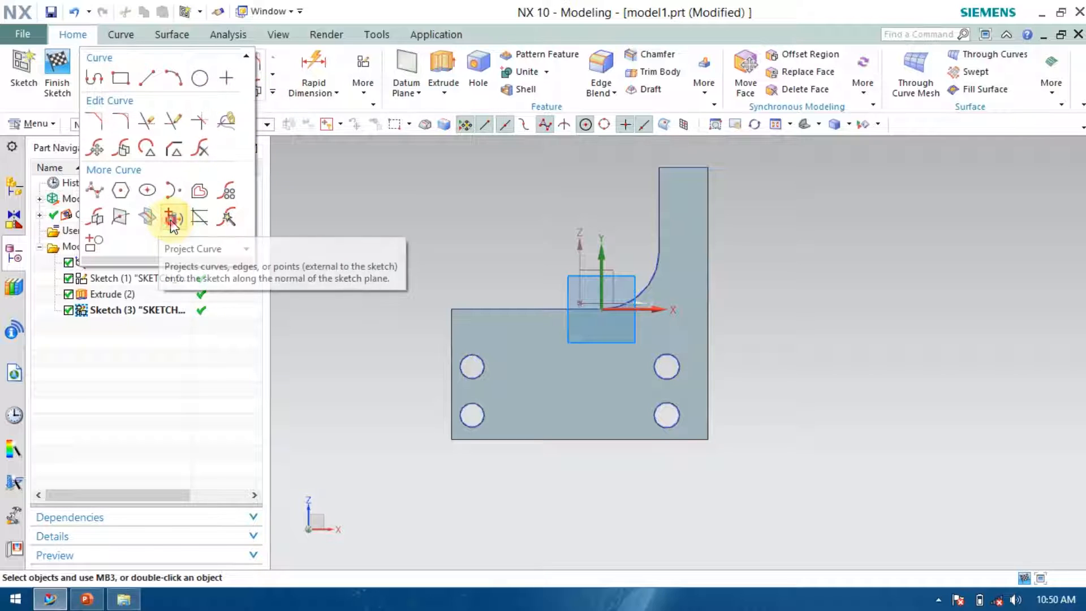
left_click(171, 218)
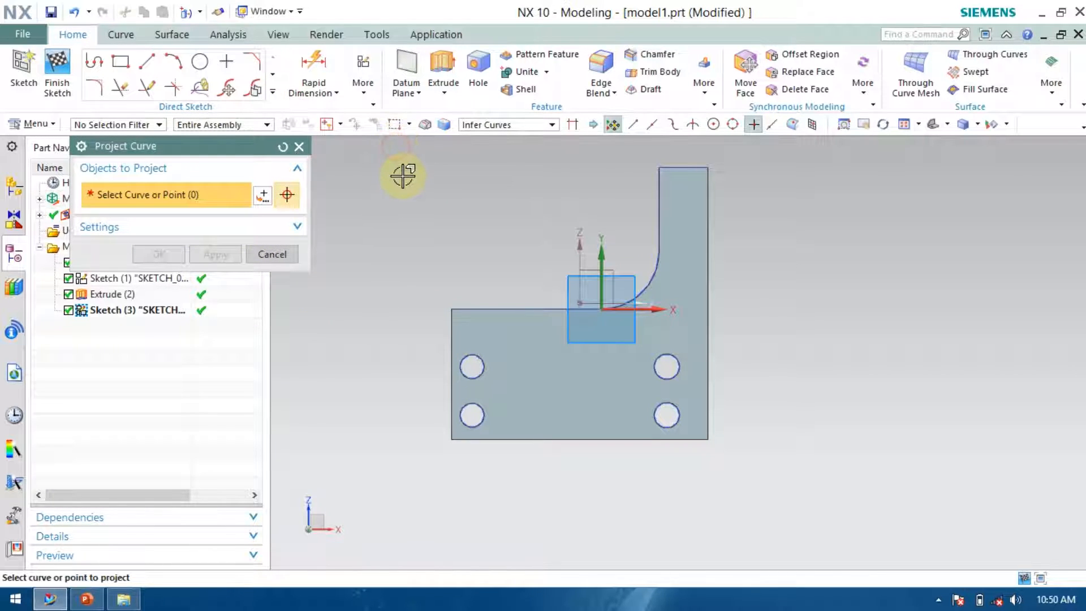
left_click_drag(390, 155, 761, 468)
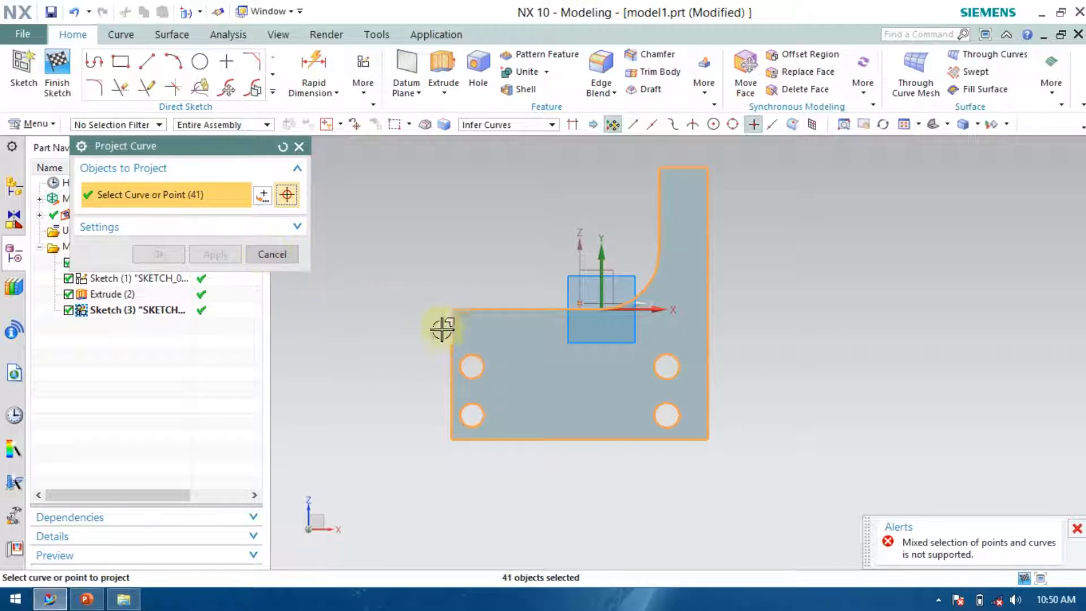
left_click(278, 147)
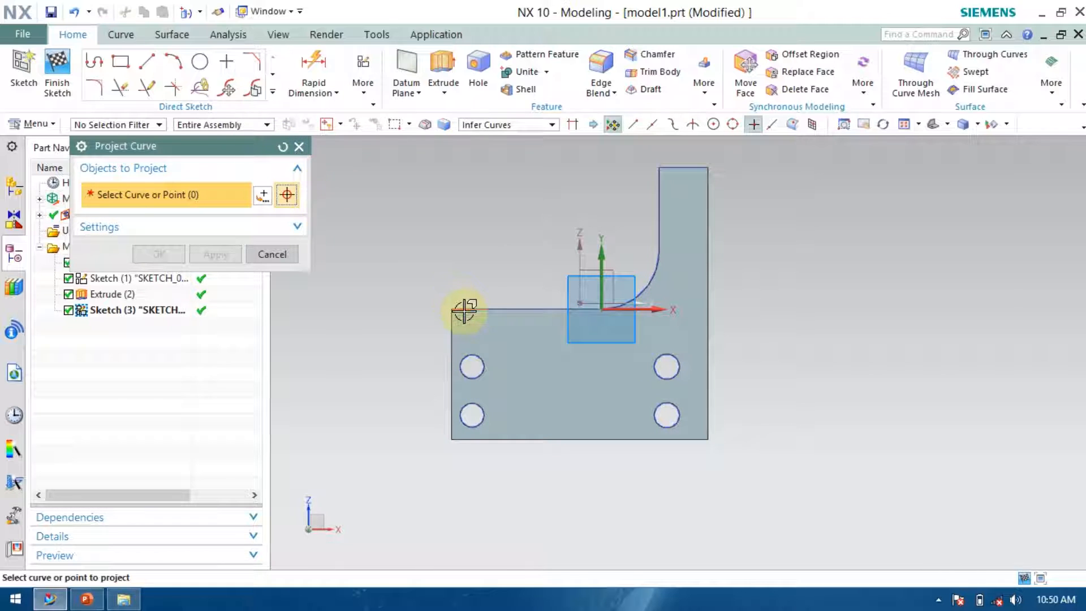
left_click(463, 309)
left_click(450, 332)
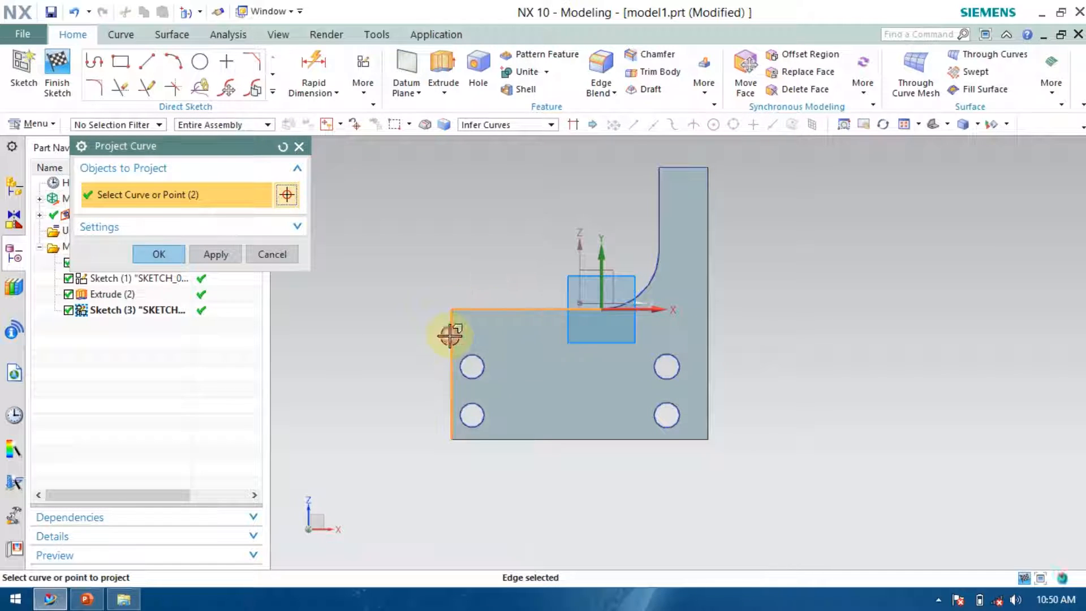
left_click(548, 440)
left_click(709, 386)
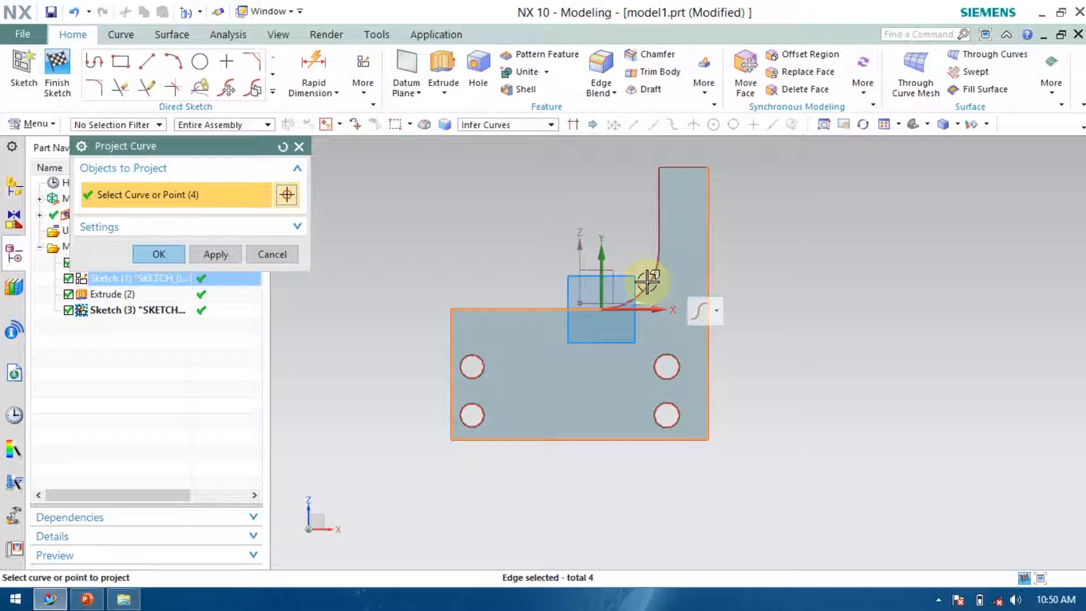
left_click(648, 277)
left_click(159, 254)
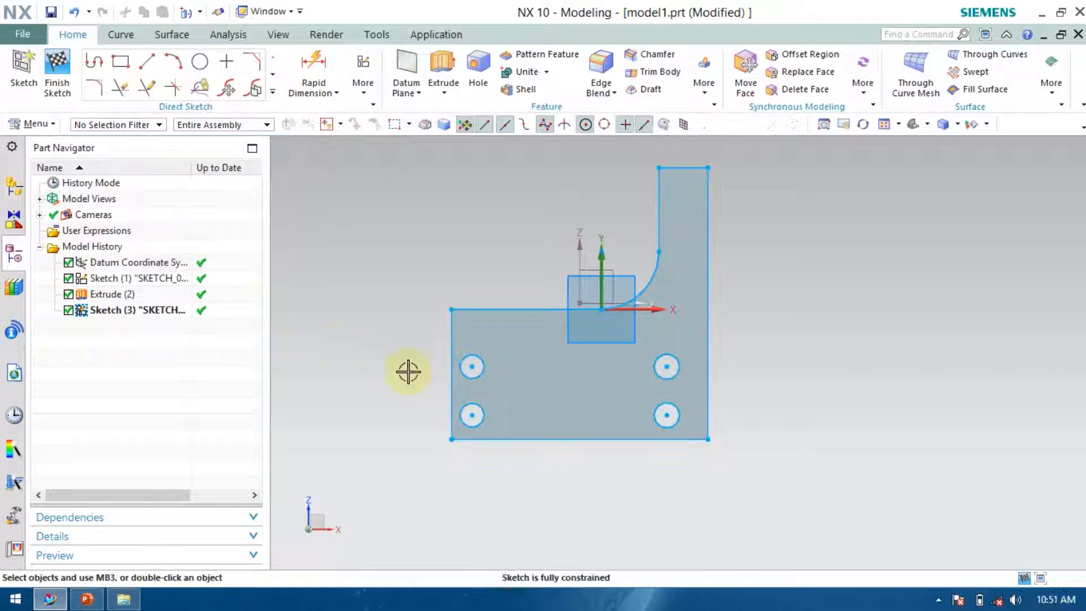
Trim away the hole circles in the new sketch with Quick Trim, accepting the associativity warning.
left_click(538, 344)
scroll(596, 359, "up", 2)
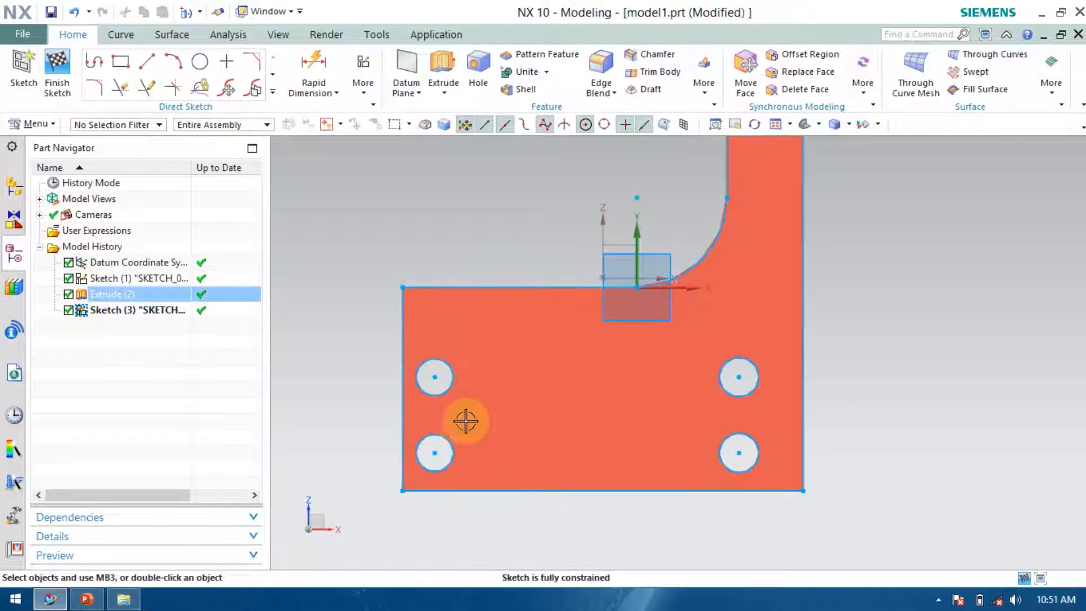
scroll(475, 404, "down", 2)
scroll(459, 387, "up", 4)
scroll(463, 320, "down", 2)
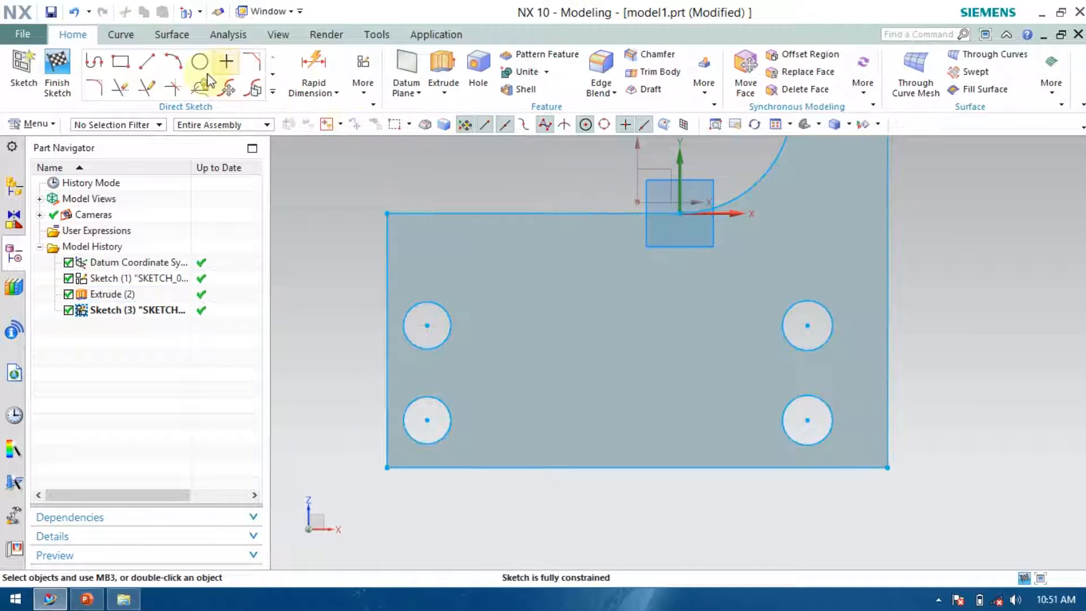
left_click(122, 87)
left_click_drag(431, 312, 439, 440)
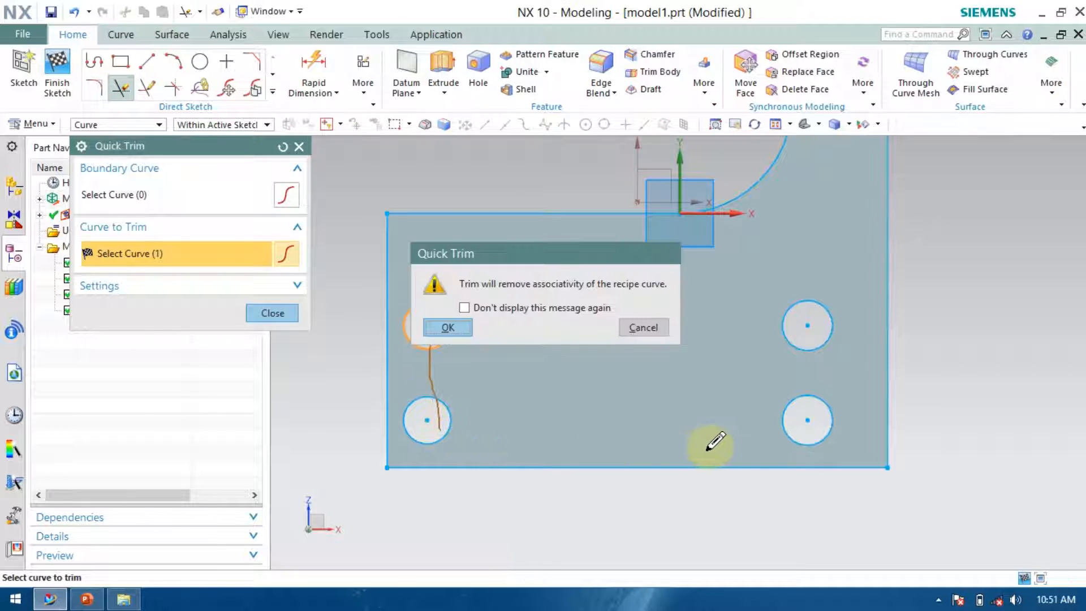
left_click(450, 326)
mouse_move(790, 252)
left_mouse_down()
mouse_move(807, 389)
mouse_move(707, 436)
mouse_move(444, 359)
mouse_move(722, 308)
mouse_move(786, 308)
left_mouse_up()
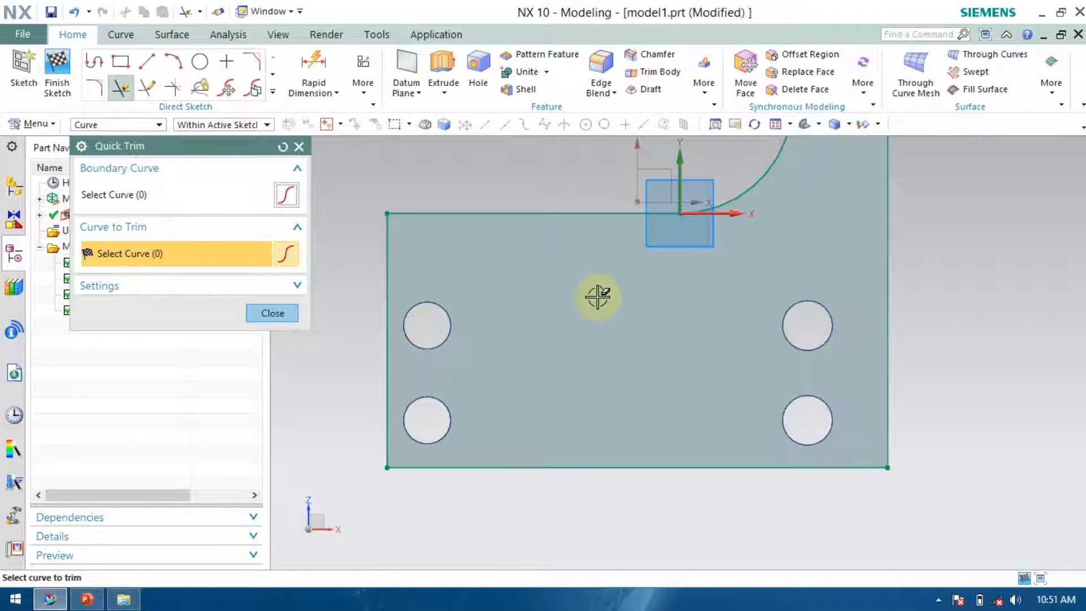
Close Quick Trim and consult the reference drawing for the slot dimensions on the base plate.
left_click(273, 313)
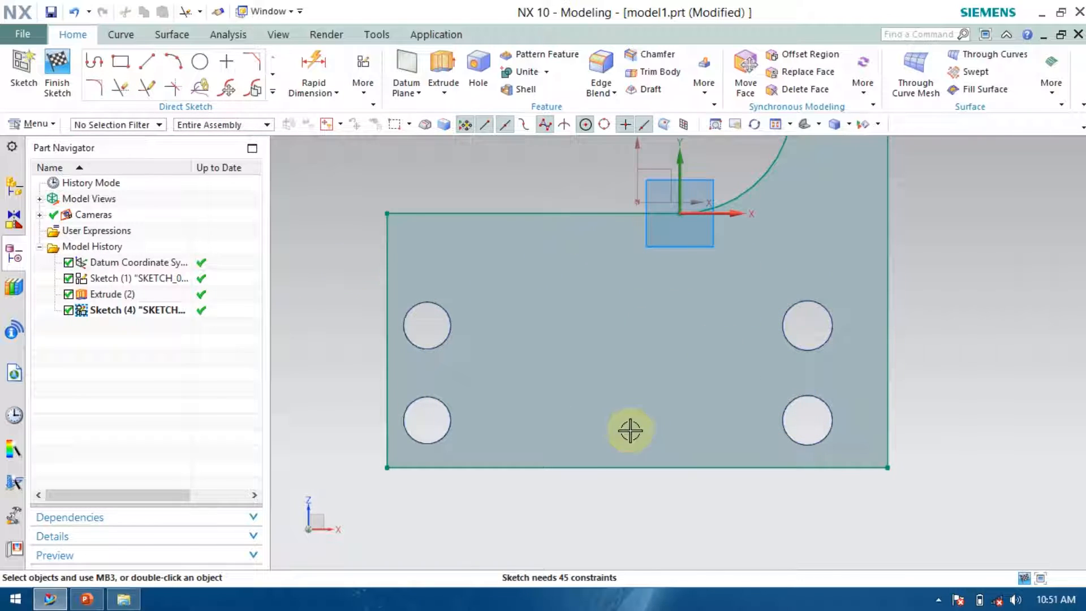
scroll(630, 428, "down", 3)
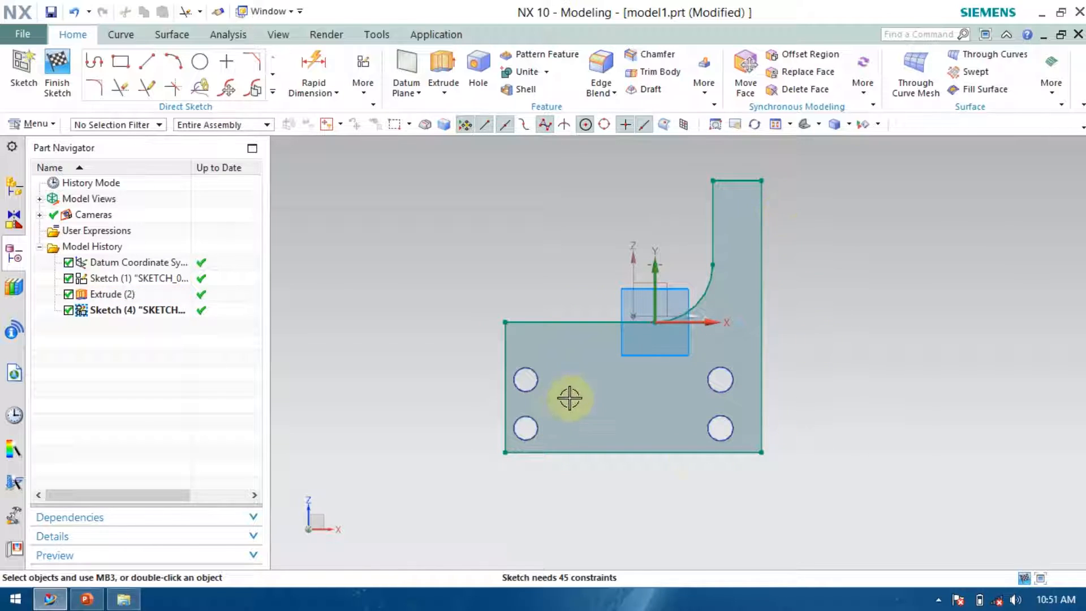
scroll(586, 451, "up", 4)
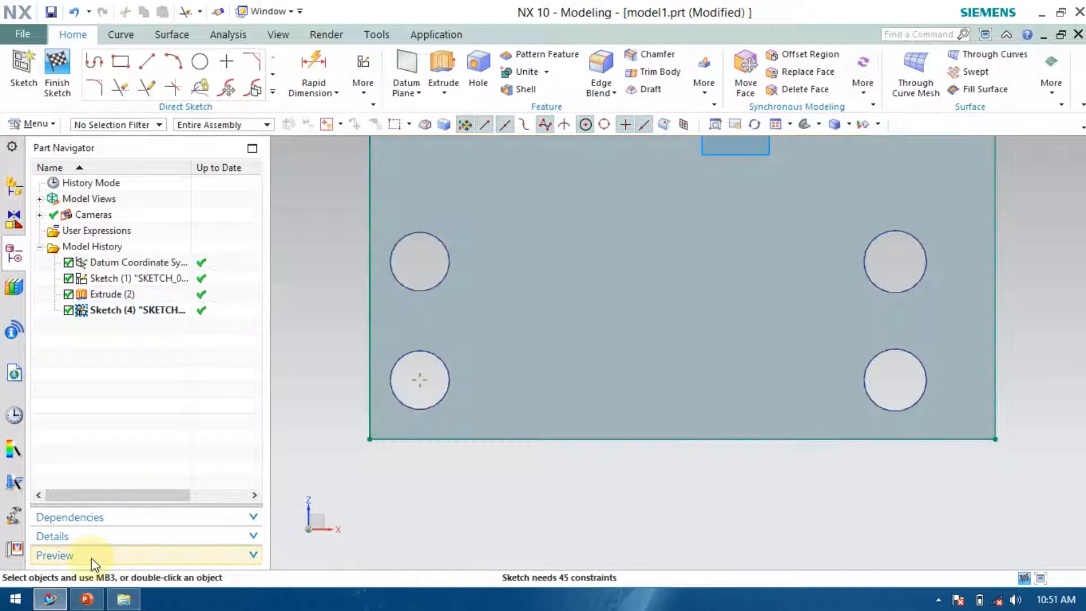
left_click(86, 598)
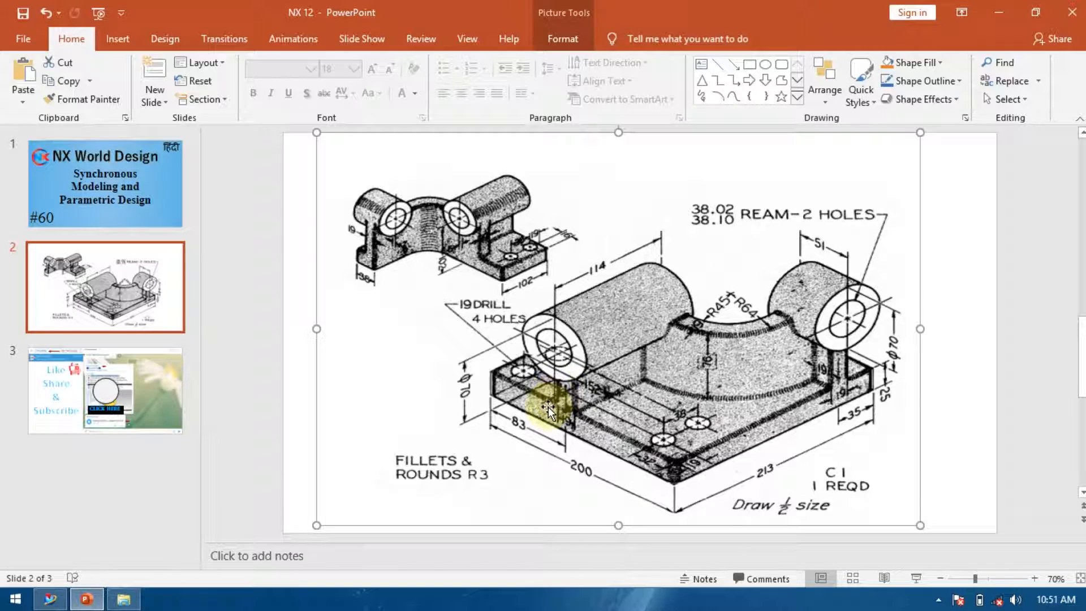
key("alt+Tab")
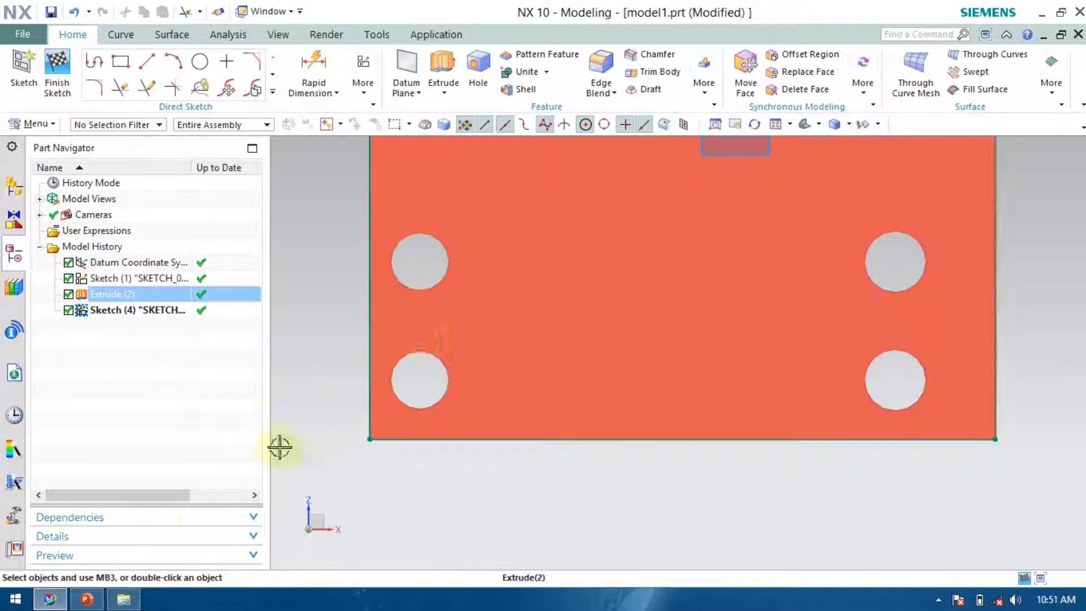
scroll(467, 448, "up", 1)
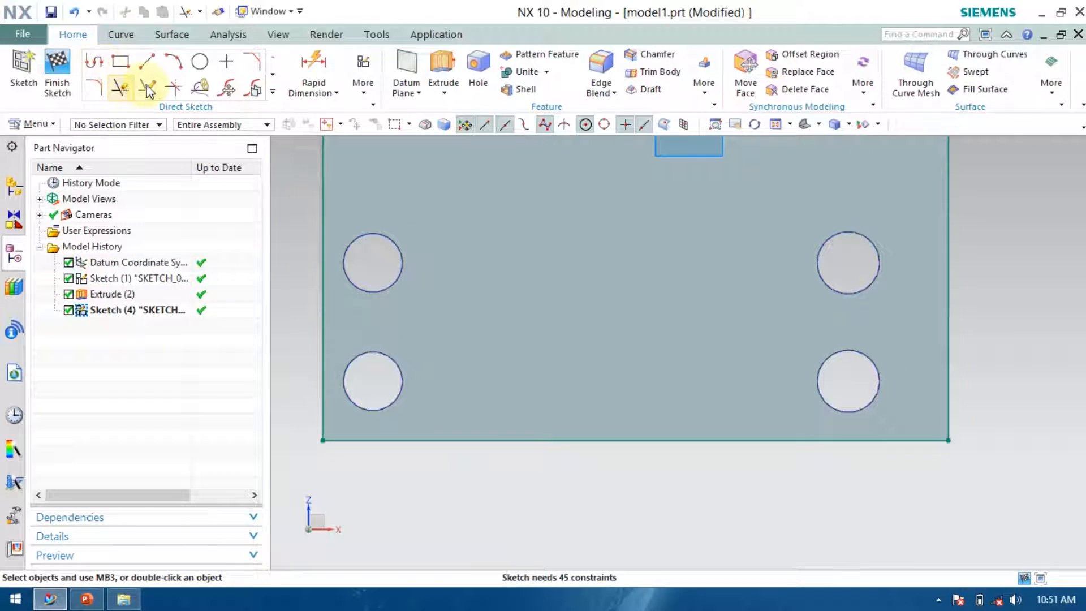
Draw two short vertical lines up from the plate's front edge for a slot.
left_click(150, 66)
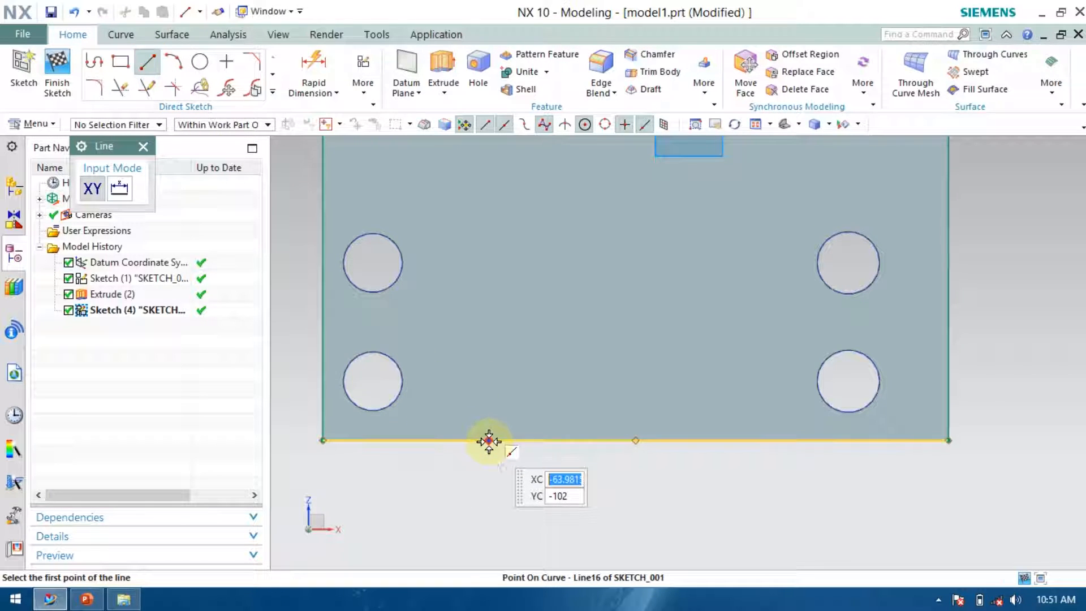
left_click(488, 439)
left_click(489, 380)
left_click(521, 440)
left_click(523, 381)
scroll(654, 404, "down", 3)
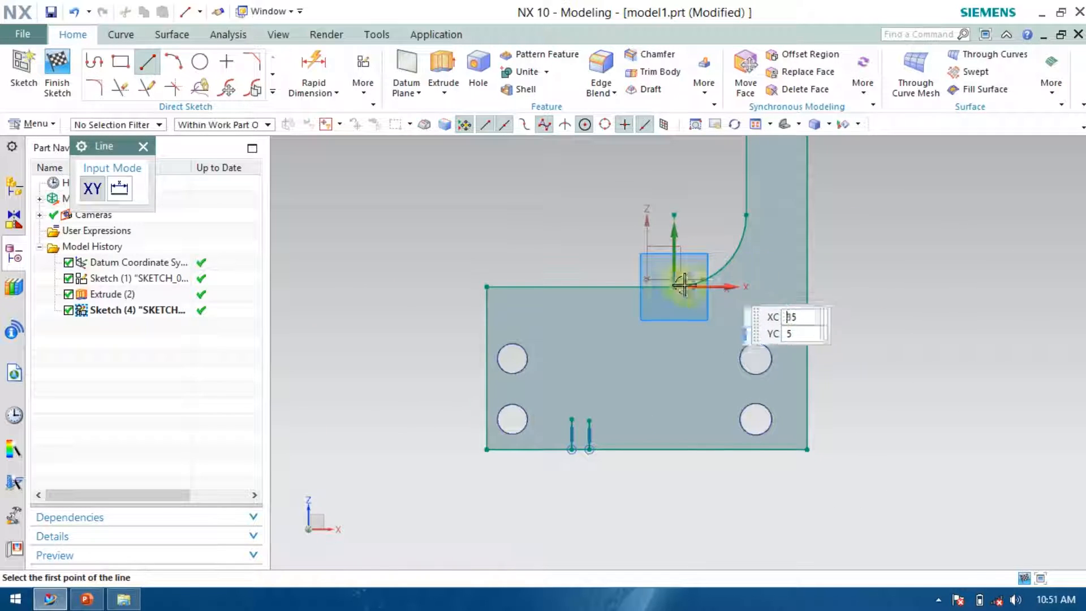
Draw two short horizontal lines inward from the upright leg's outer edge.
scroll(693, 345, "down", 2)
scroll(771, 232, "up", 3)
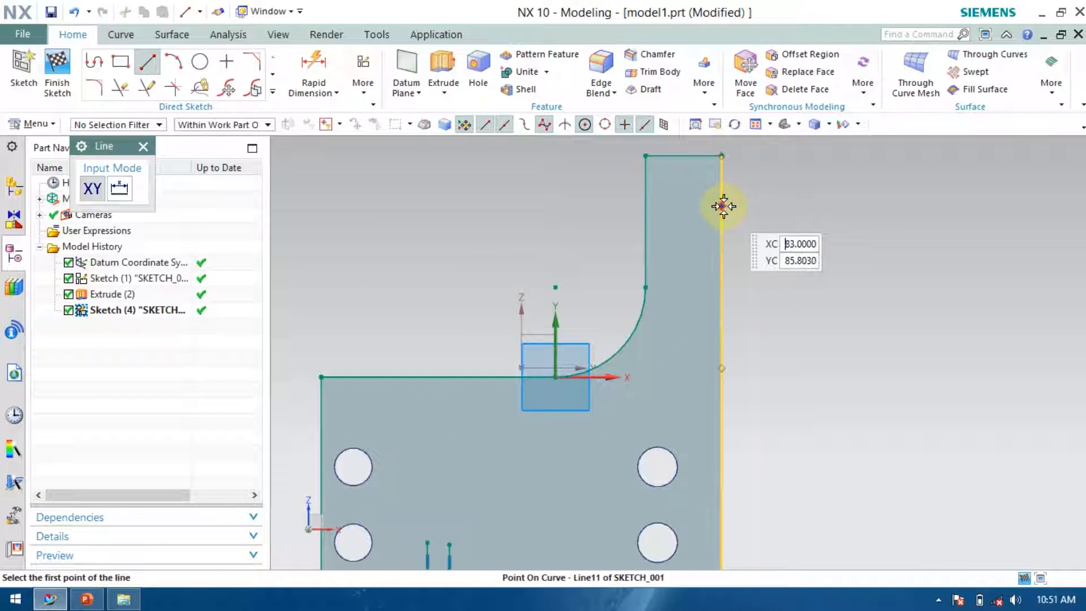
left_click(722, 205)
left_click(678, 206)
left_click(721, 272)
left_click(677, 272)
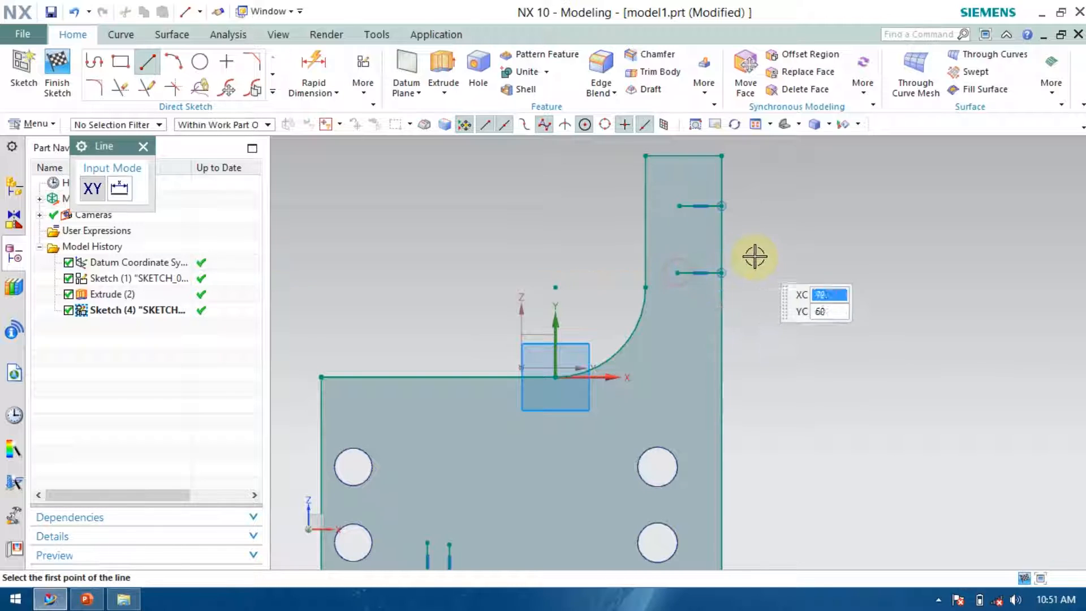
scroll(671, 348, "down", 2)
scroll(550, 397, "up", 3)
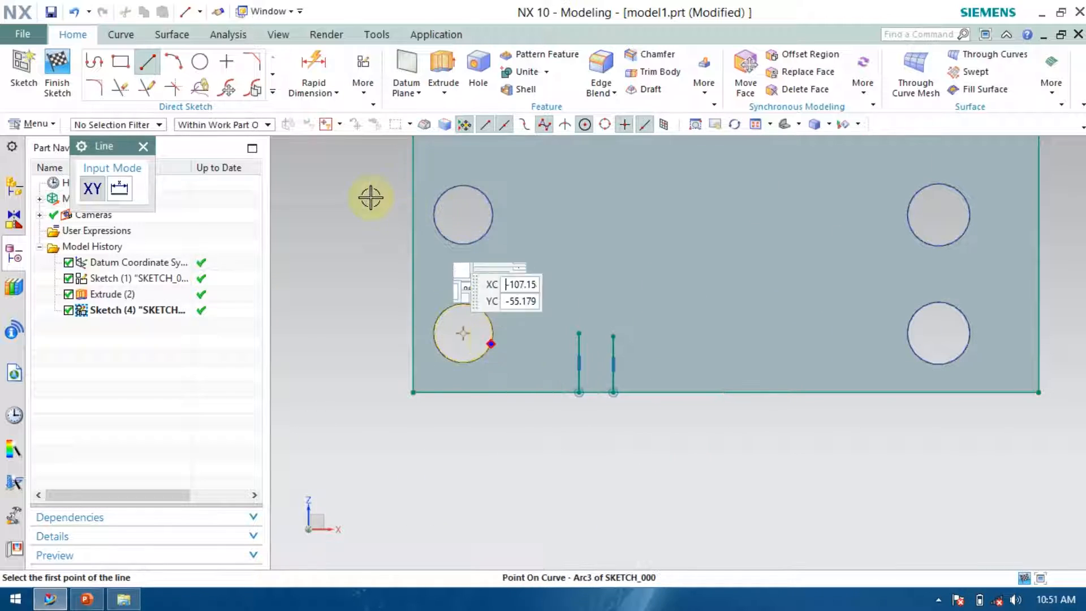
Dimension the gap between the two vertical slot lines as 19 mm with Rapid Dimension.
left_click(314, 73)
scroll(547, 411, "up", 2)
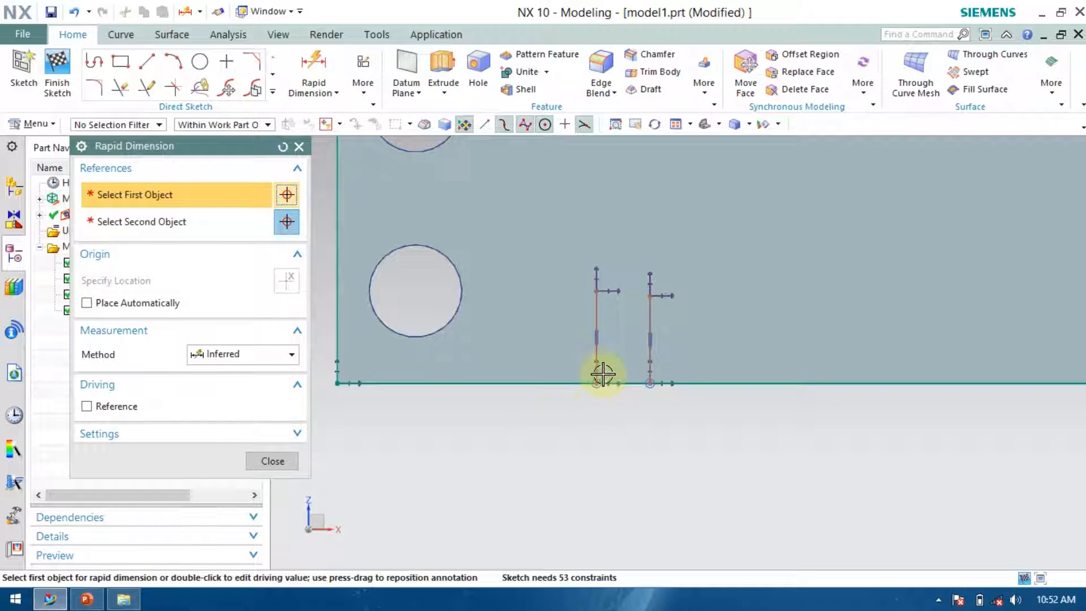
left_click(592, 334)
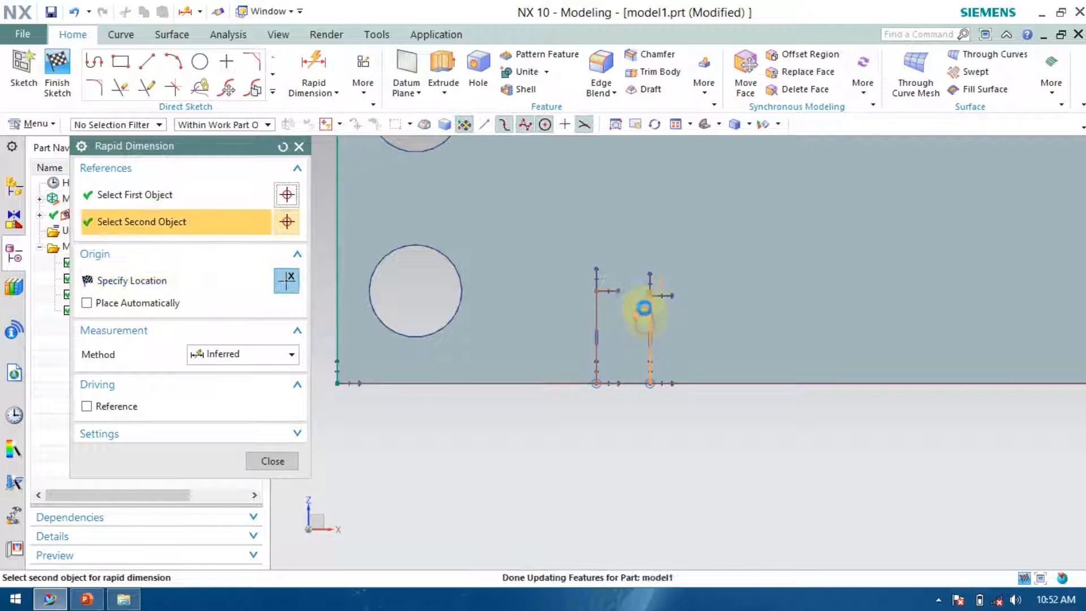
left_click(644, 310)
left_click(631, 260)
type("19")
key("Return")
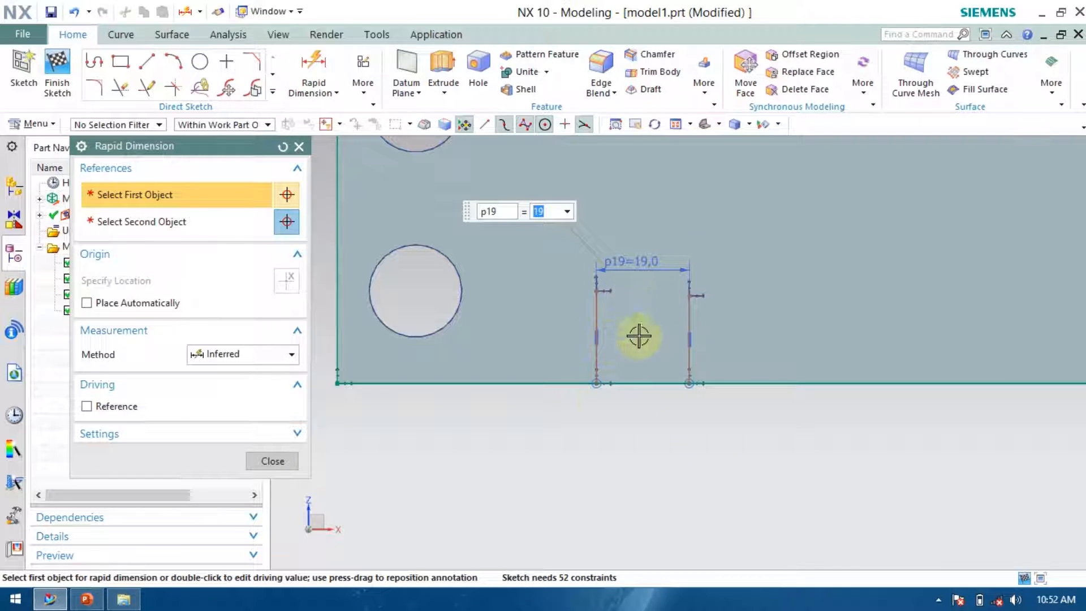
Dimension the first slot line from the plate's left edge, entering 83-8.5.
left_click(597, 384)
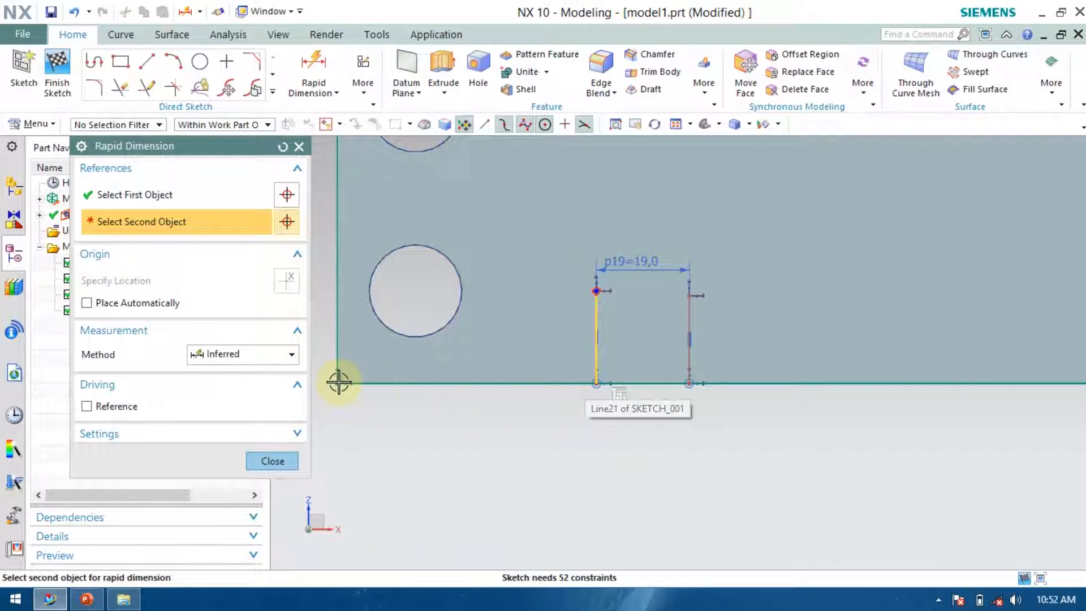
left_click(336, 382)
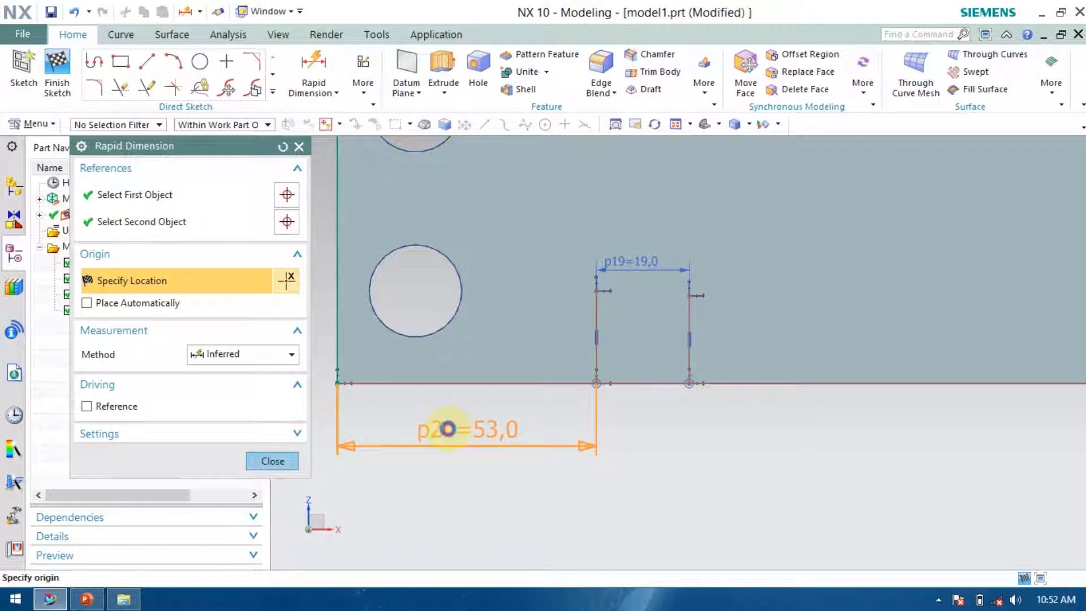
left_click(440, 430)
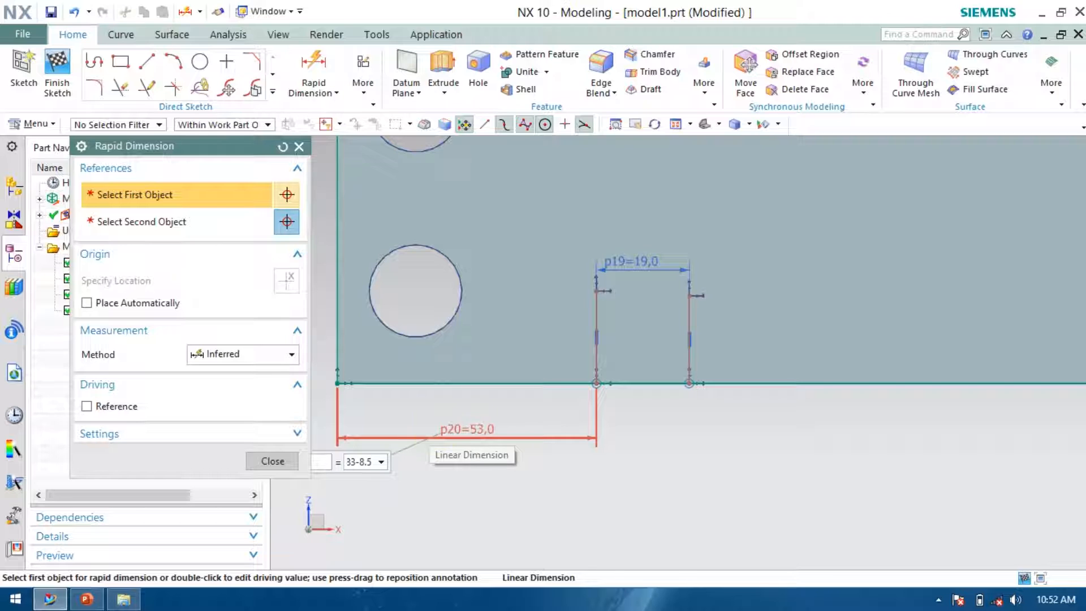
key("Return")
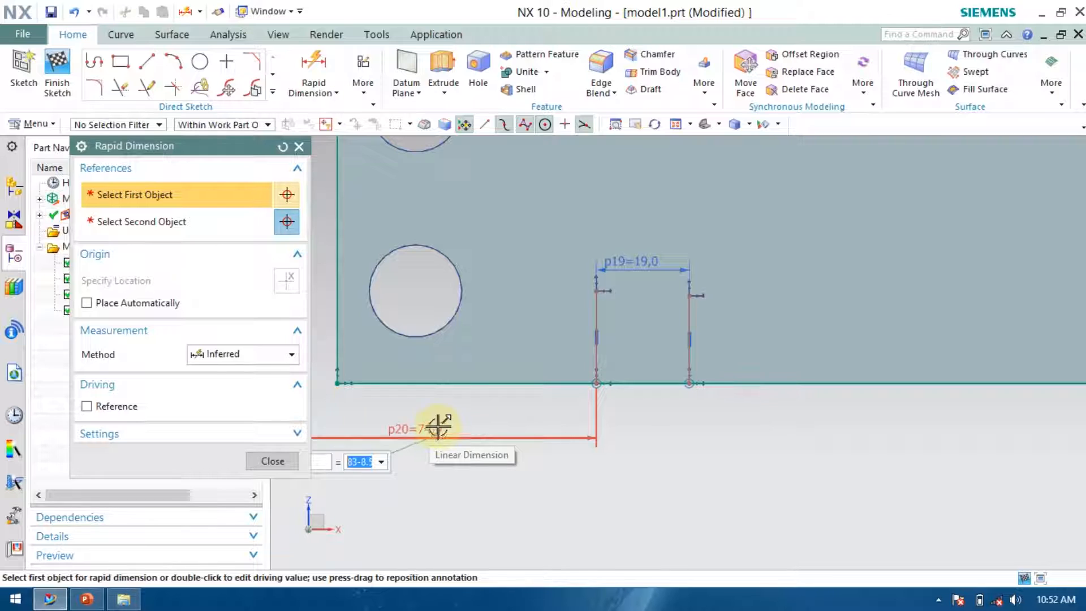
left_click(281, 469)
Undo the last dimension value change.
scroll(659, 458, "down", 3)
scroll(616, 319, "up", 2)
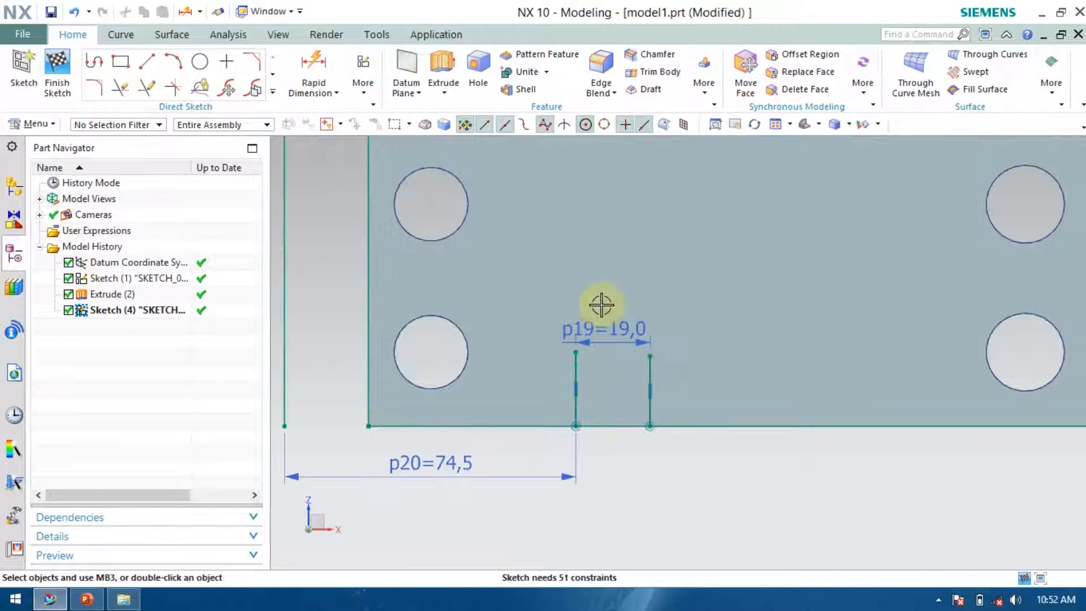
scroll(626, 466, "down", 3)
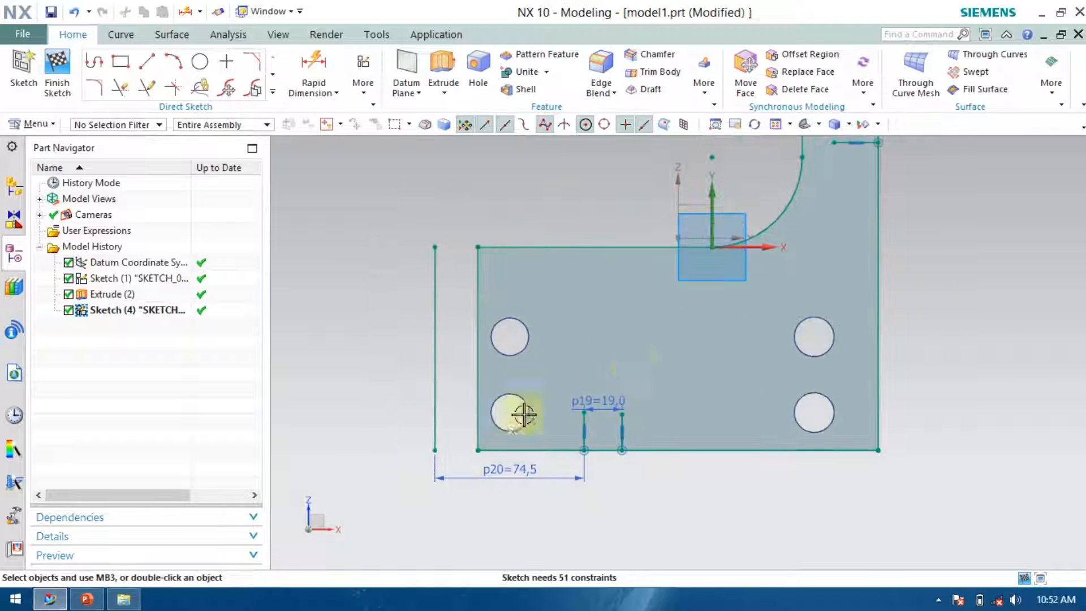
scroll(490, 445, "up", 3)
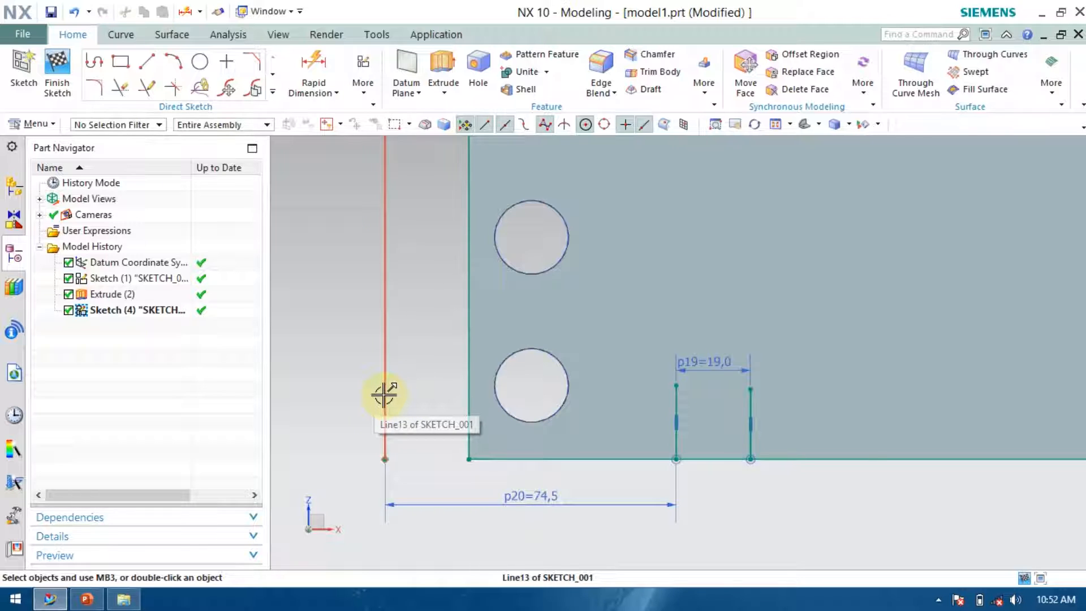
key("ctrl+z")
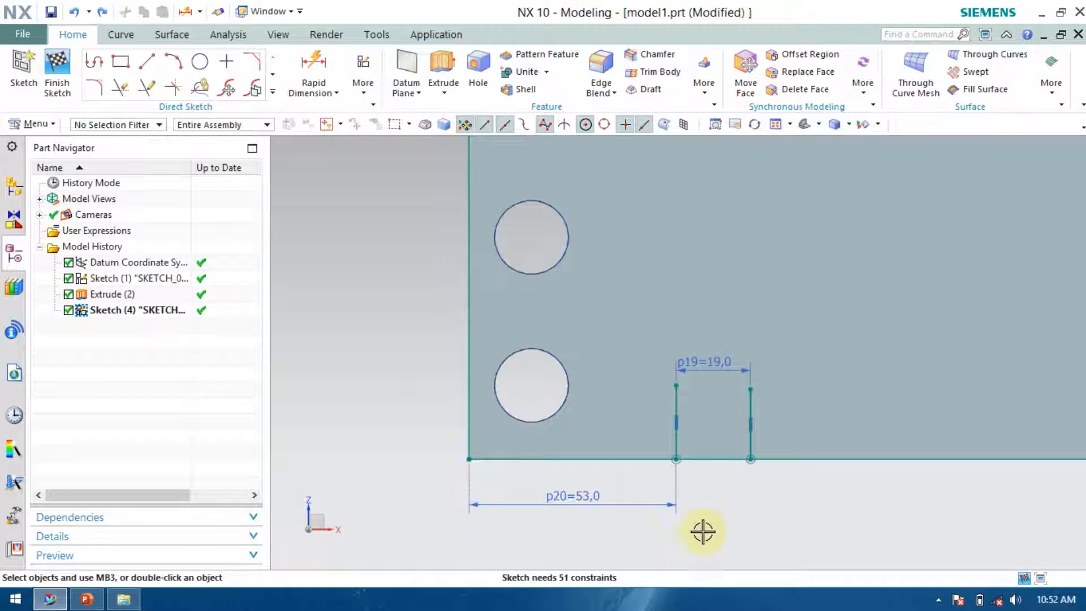
scroll(701, 531, "up", 4)
scroll(680, 475, "down", 2)
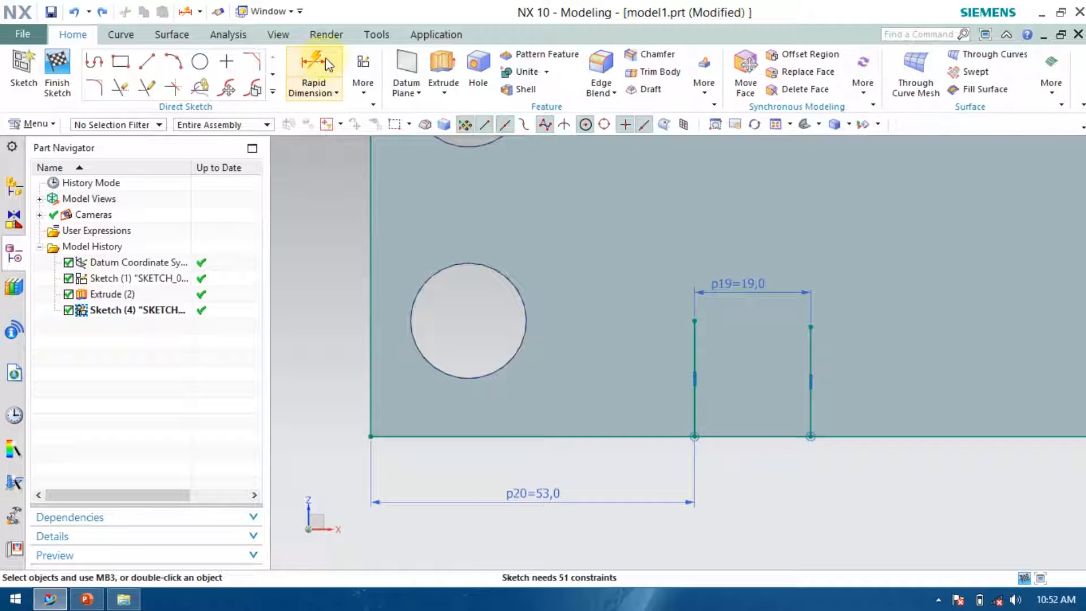
left_click(366, 403)
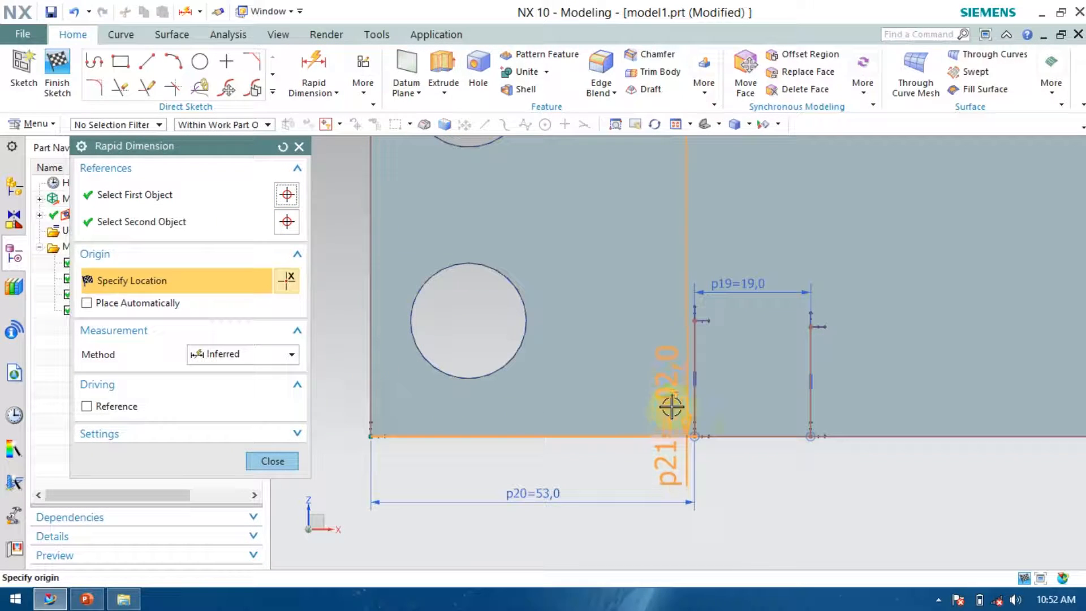
left_click(689, 397)
key("Escape")
Try setting the slot line's distance from the plate's left edge to 83-9.5, then undo it.
double_click(542, 494)
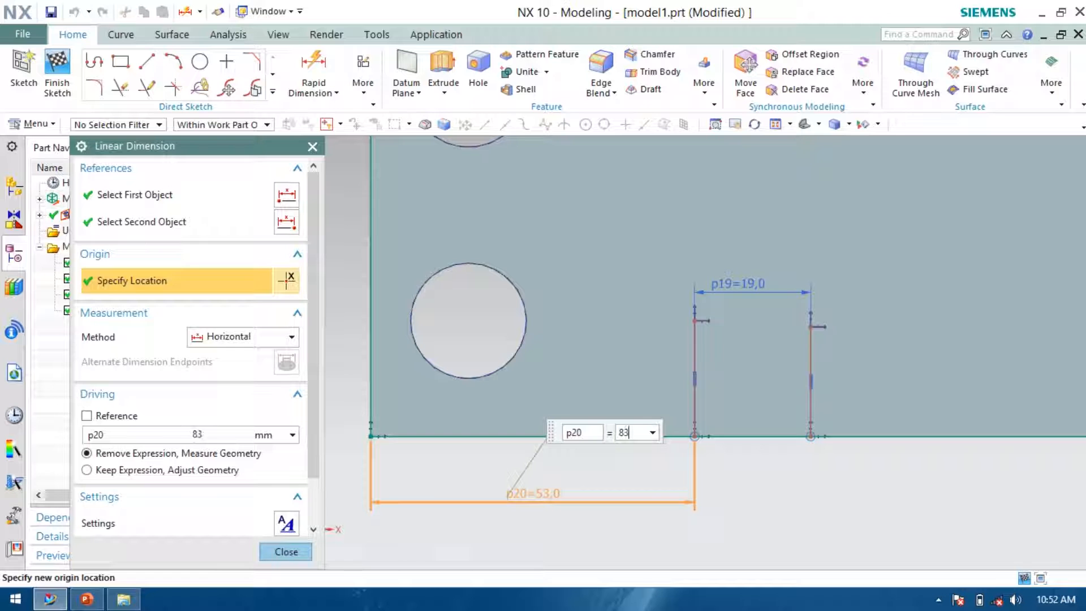
type("83-9.5")
key("Return")
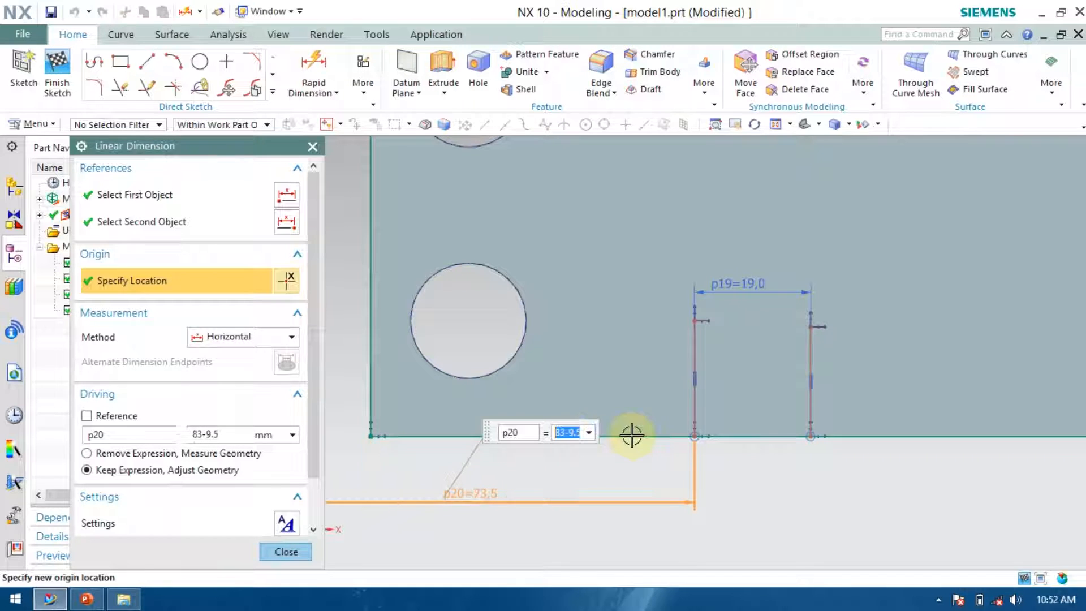
scroll(716, 450, "down", 3)
scroll(523, 301, "up", 3)
scroll(485, 352, "down", 3)
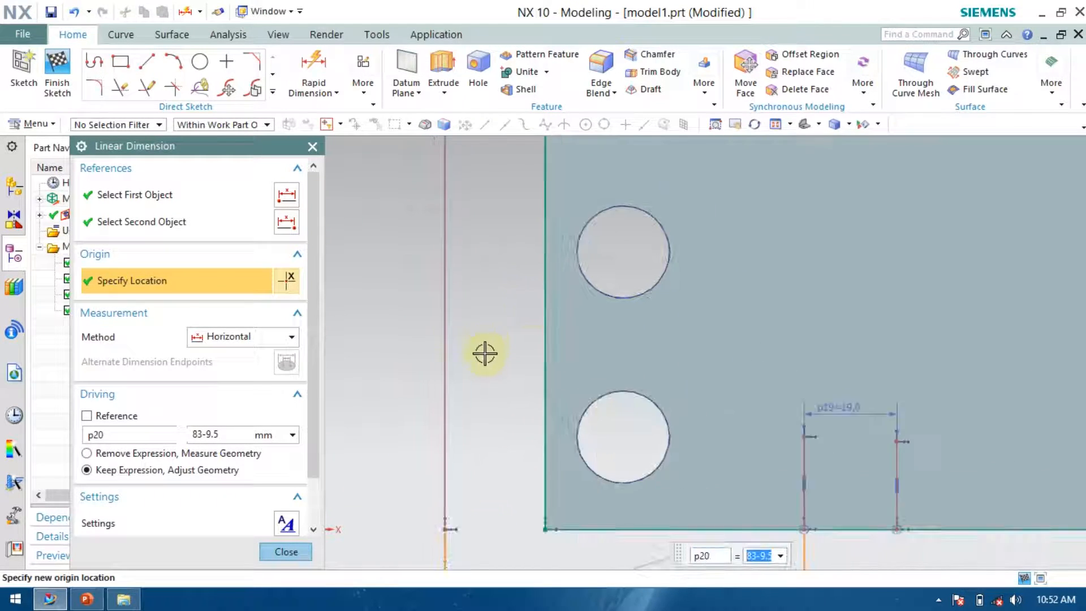
left_click(285, 551)
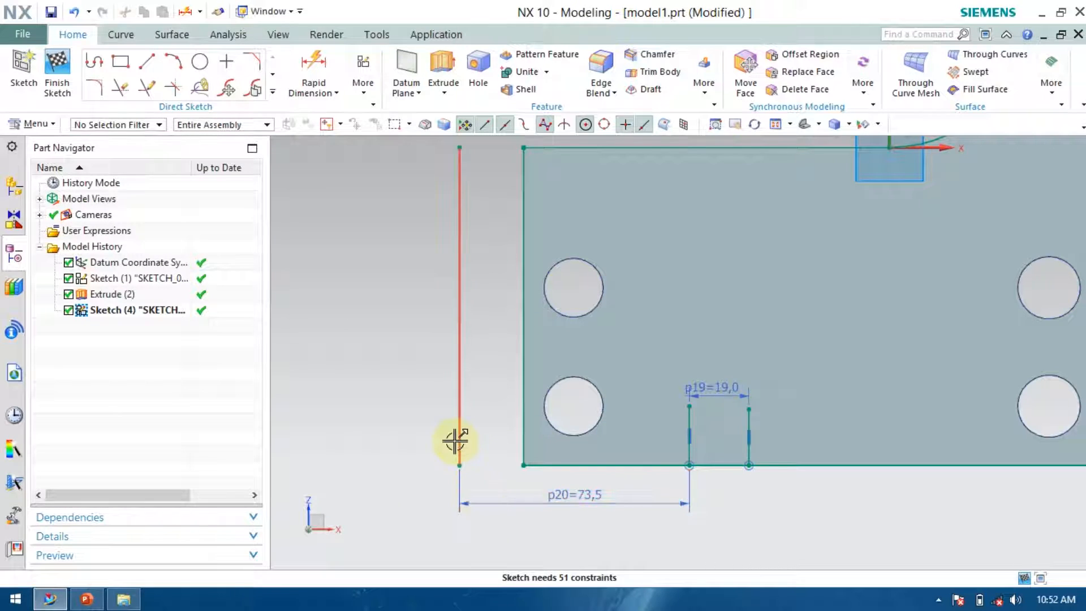
key("ctrl+z")
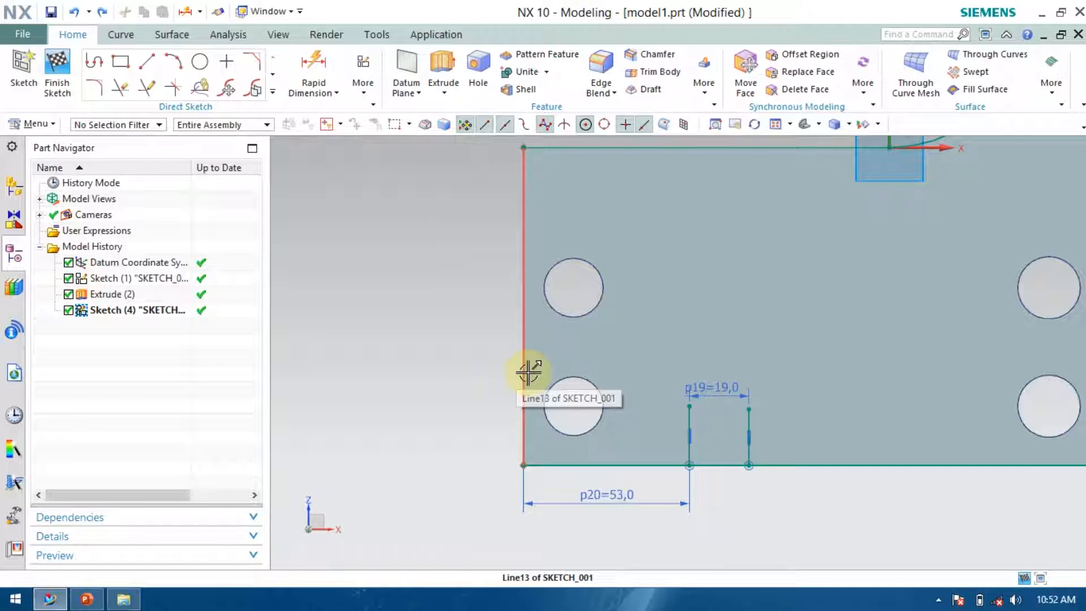
Apply a Fixed constraint to the plate's left edge line.
key("c")
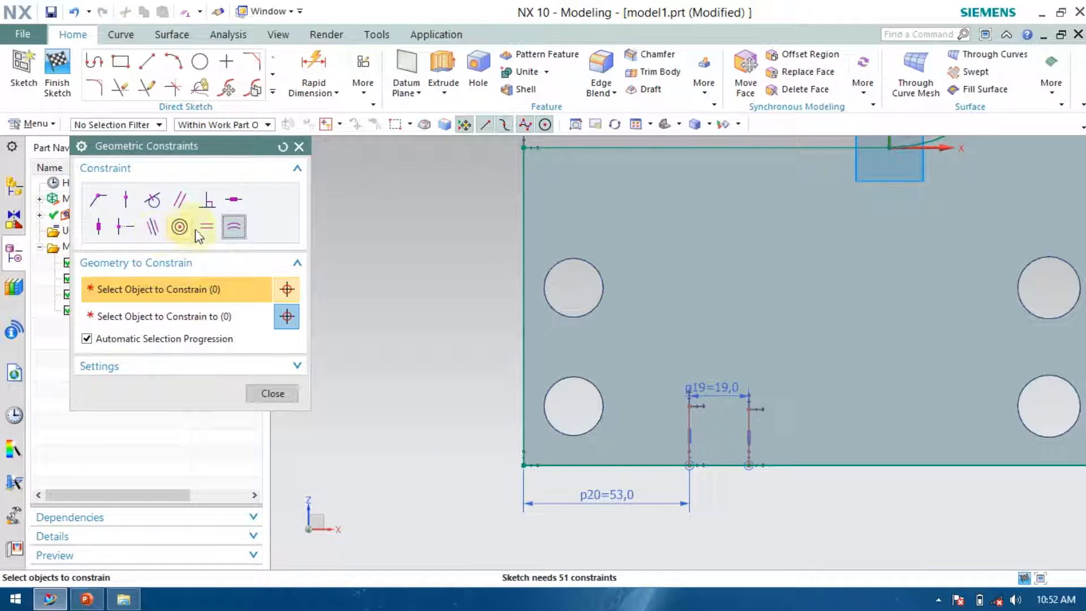
left_click(281, 366)
scroll(237, 406, "down", 2)
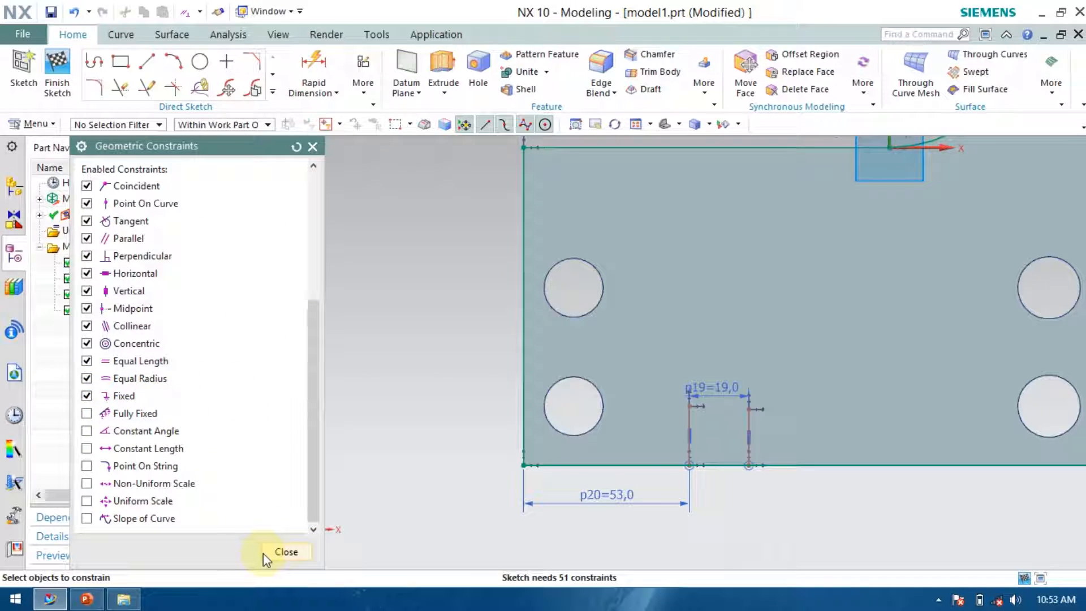
scroll(225, 396, "up", 8)
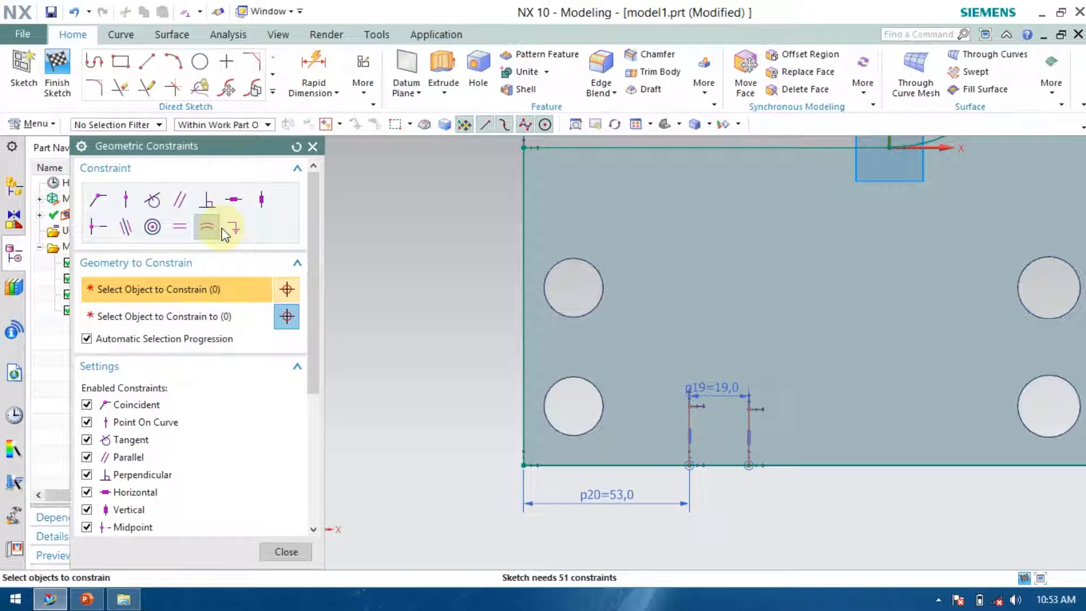
left_click(232, 227)
left_click(523, 290)
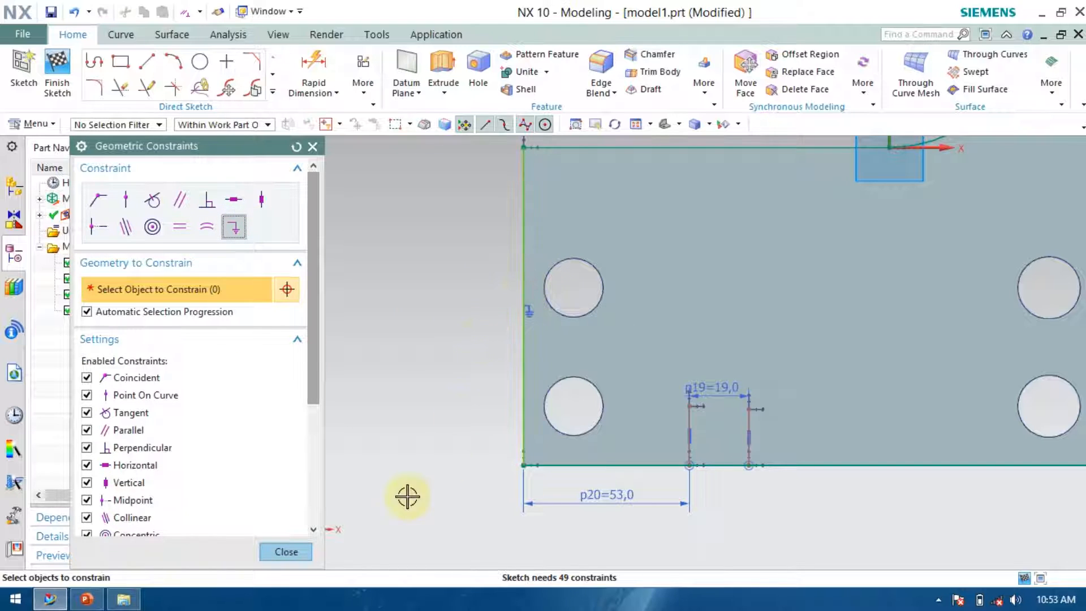
left_click(286, 551)
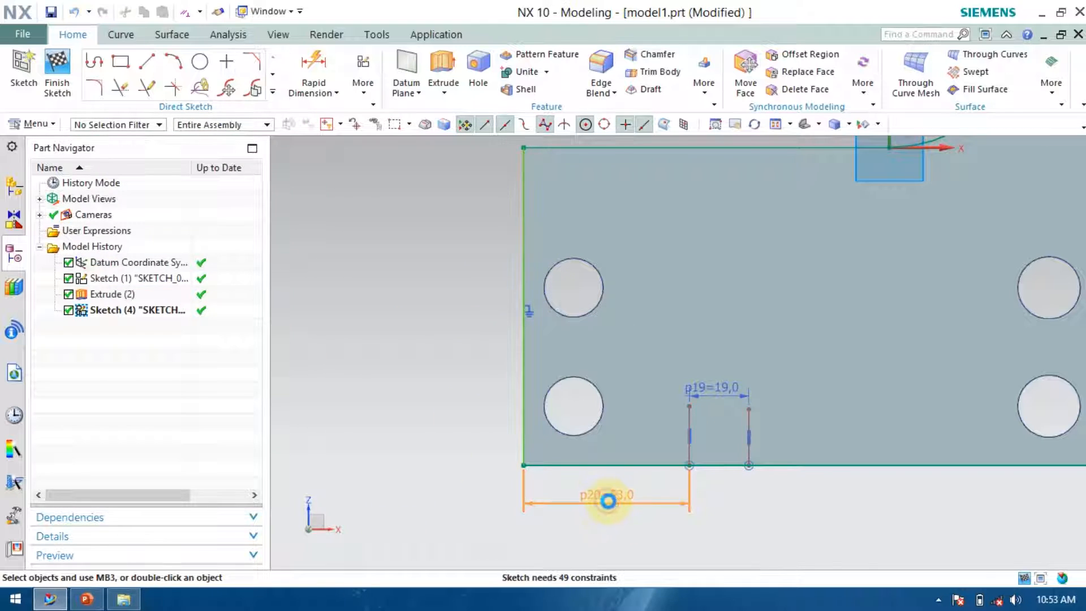
Enter 83-9.5 for the first slot line's distance from the plate's left edge, then undo that change.
double_click(607, 500)
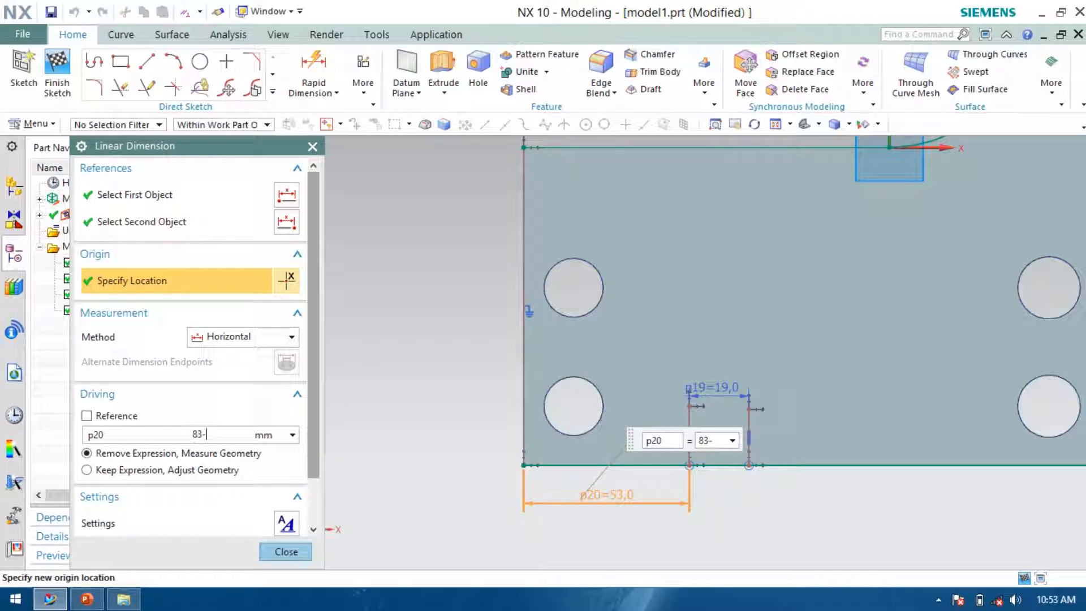
key("Return")
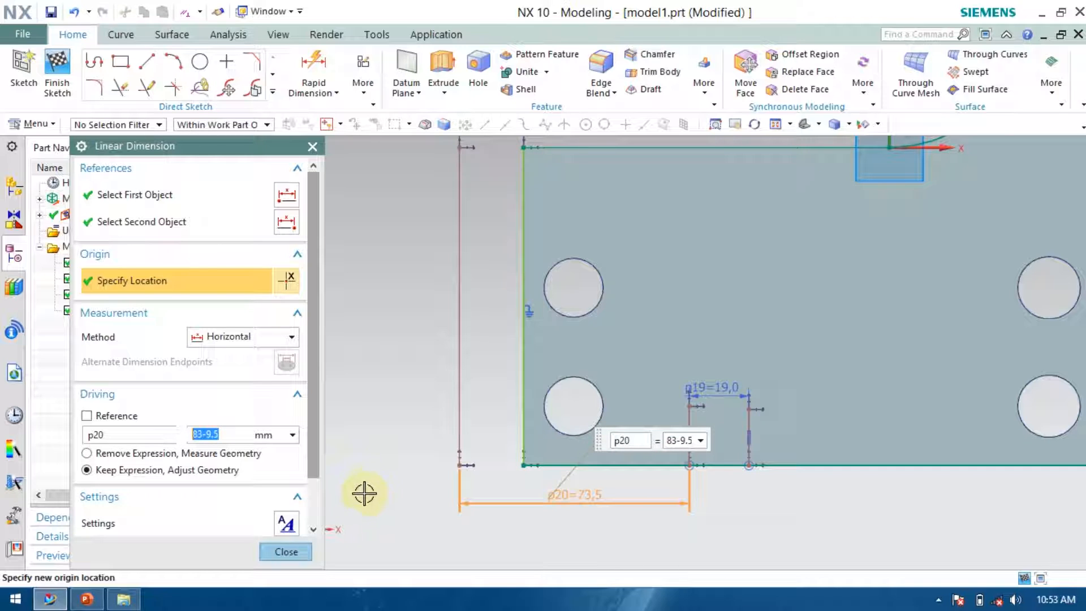
left_click(283, 551)
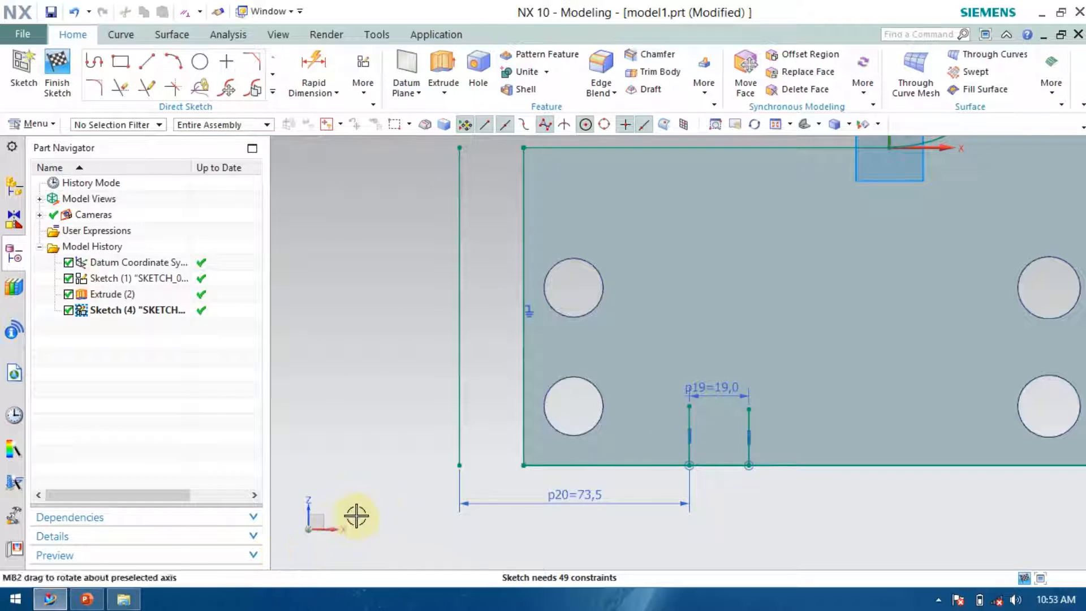
key("ctrl+z")
Delete the 19 mm slot-width dimension and move the second slot line farther right.
scroll(723, 488, "down", 3)
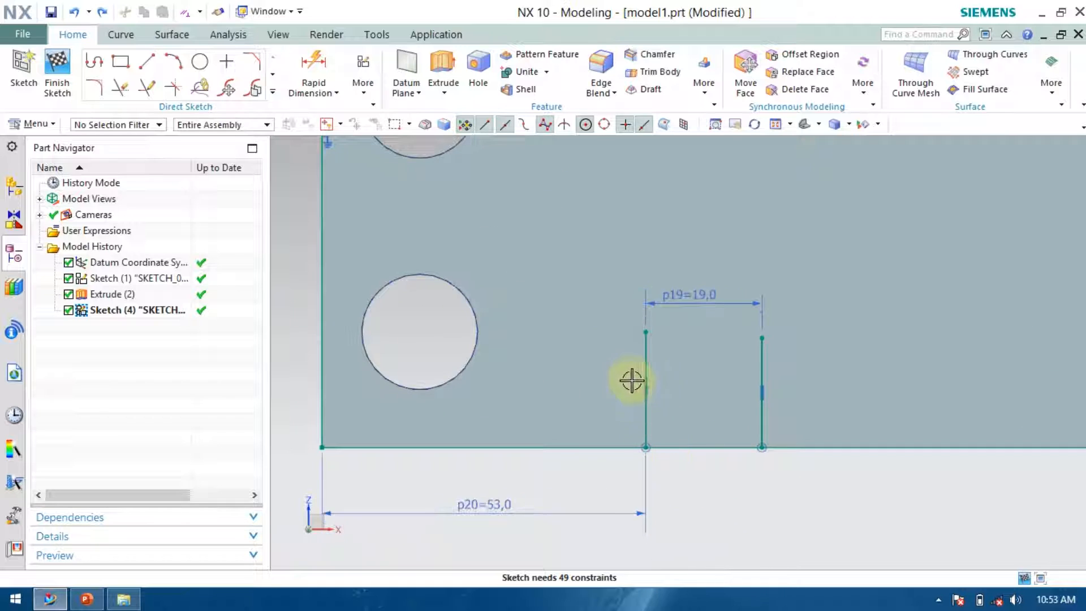
right_click(644, 355)
left_click(614, 316)
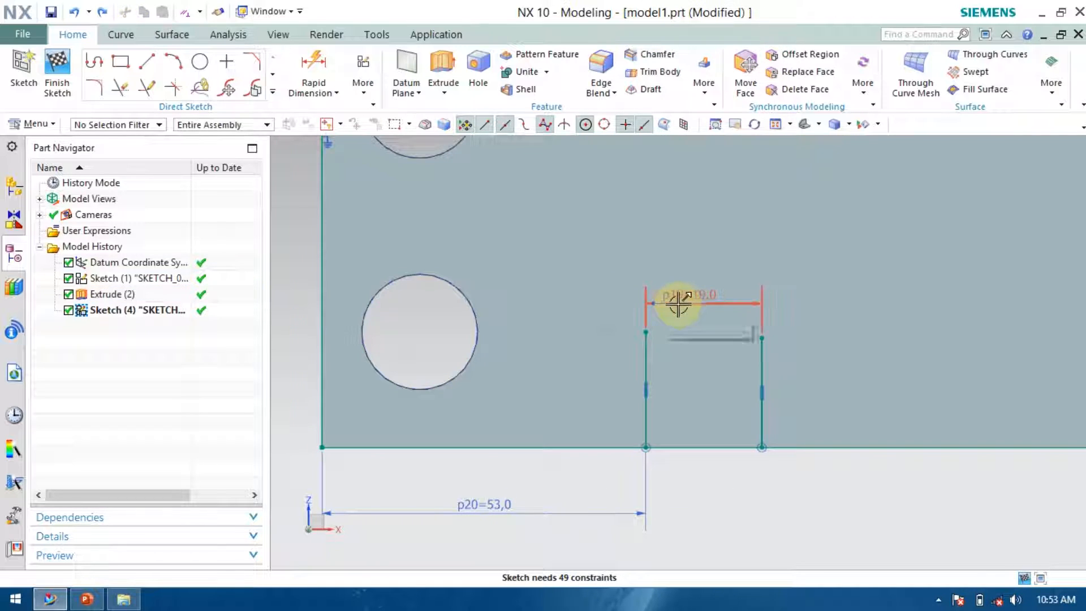
right_click(681, 302)
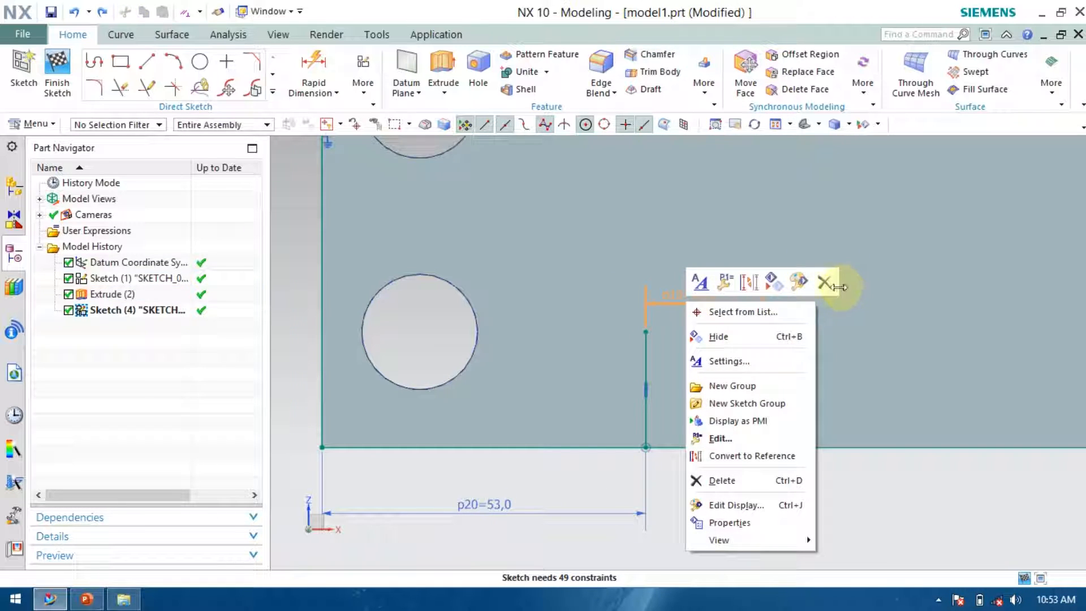
left_click(824, 282)
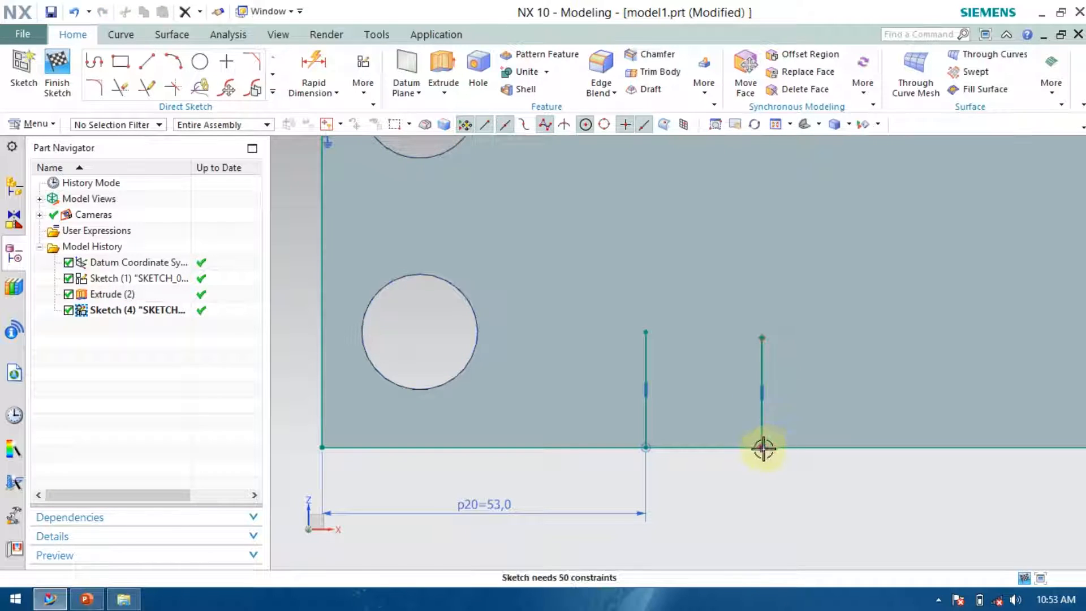
left_click_drag(882, 438, 904, 447)
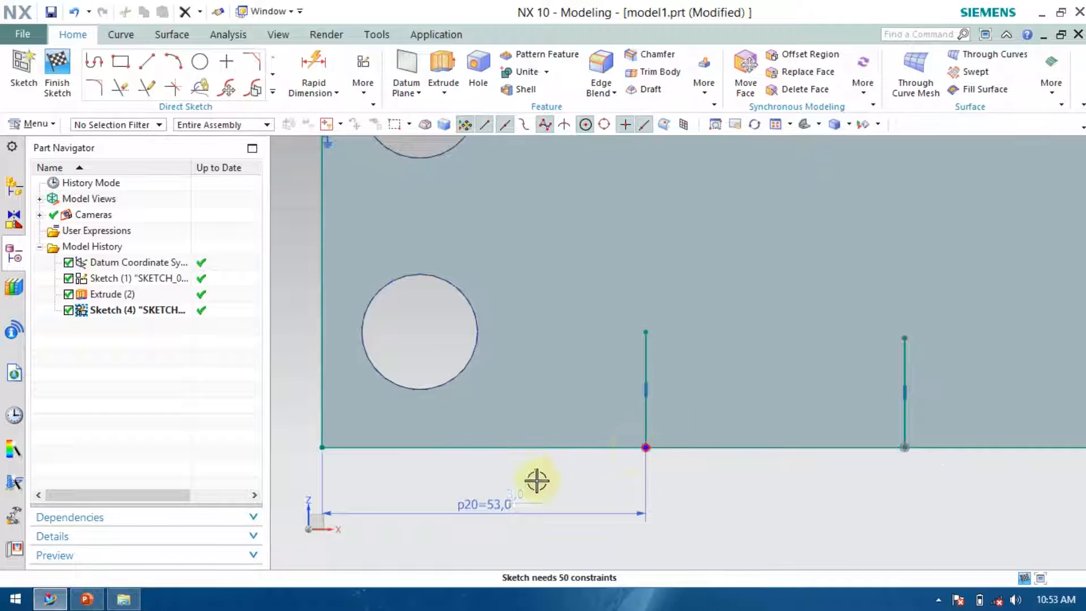
Set the first slot line's distance from the plate's left edge to 83-9.5.
double_click(486, 496)
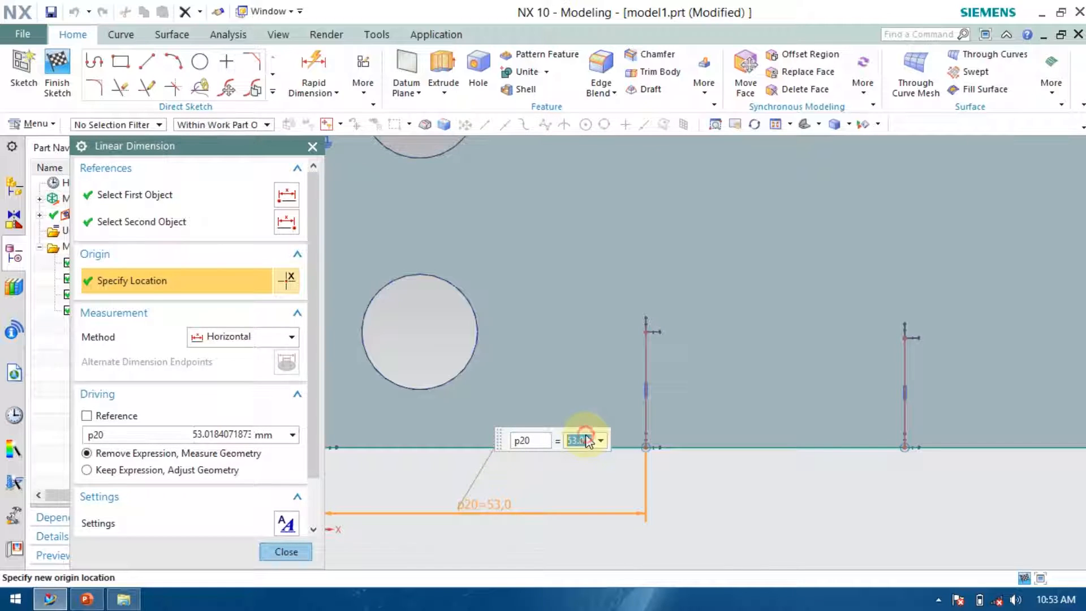
type("8")
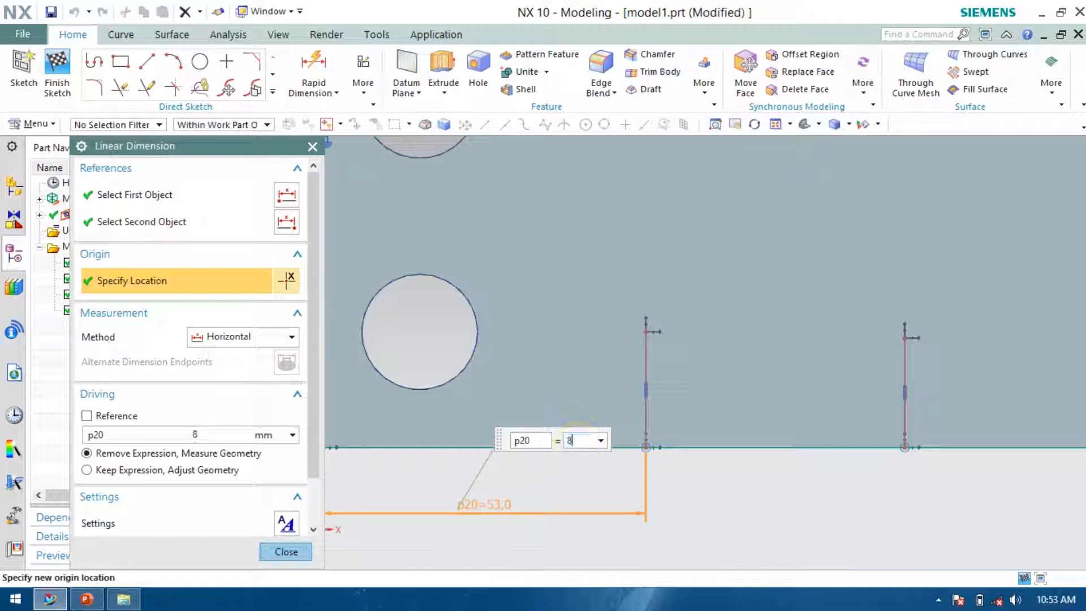
type("3-9.5")
key("Return")
left_click(287, 549)
Dimension the spacing between the two slot lines as 19 mm.
scroll(294, 492, "down", 3)
scroll(559, 501, "up", 2)
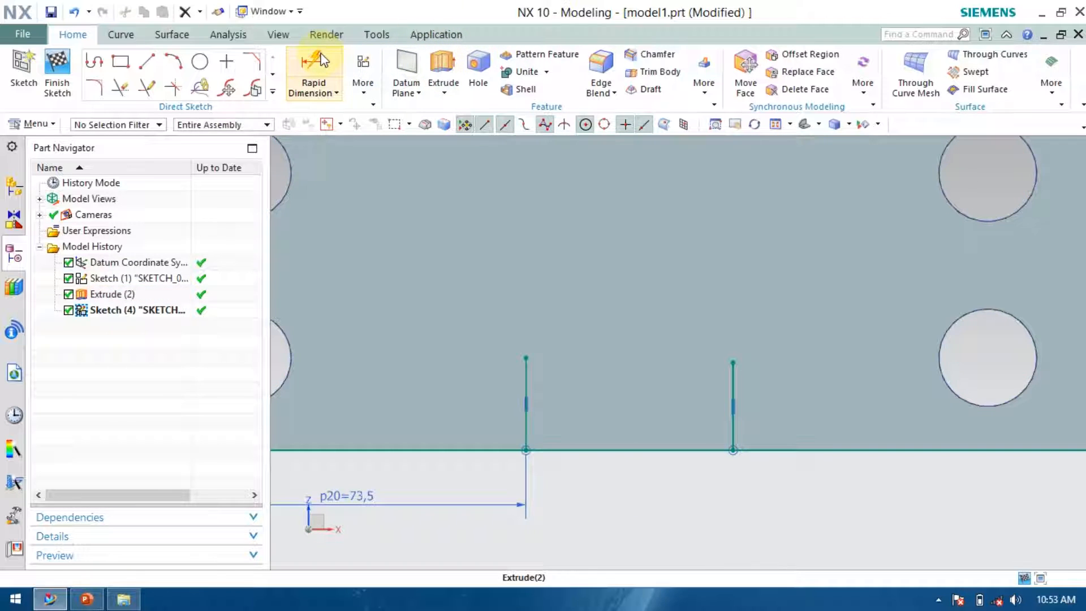
left_click(313, 72)
left_click(531, 368)
left_click(733, 388)
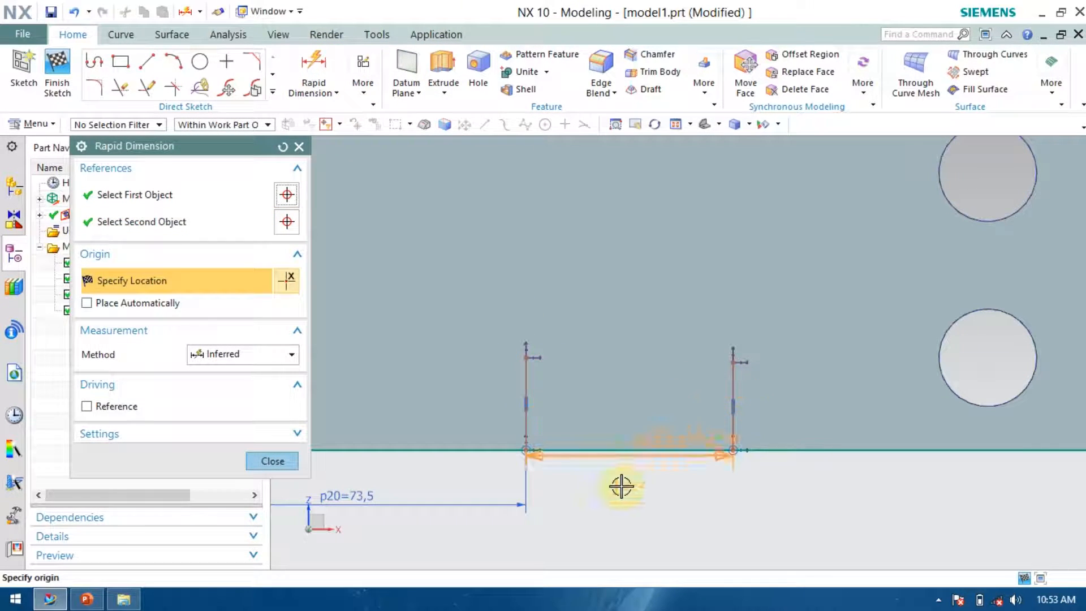
left_click(611, 486)
type("19")
key("Return")
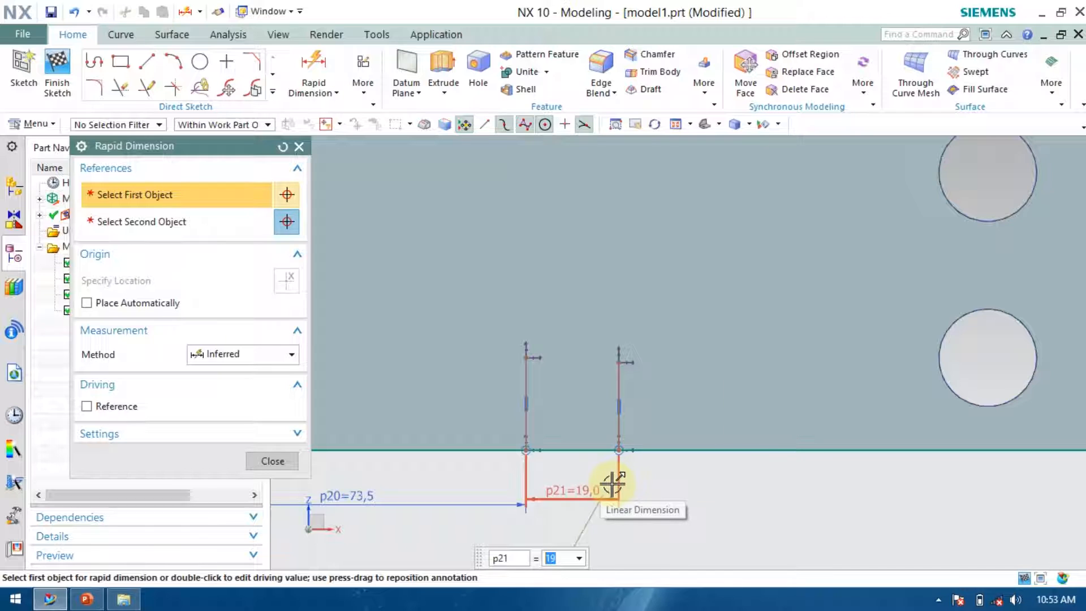
left_click(272, 461)
Review the whole sketch and the reference drawing.
scroll(545, 451, "down", 3)
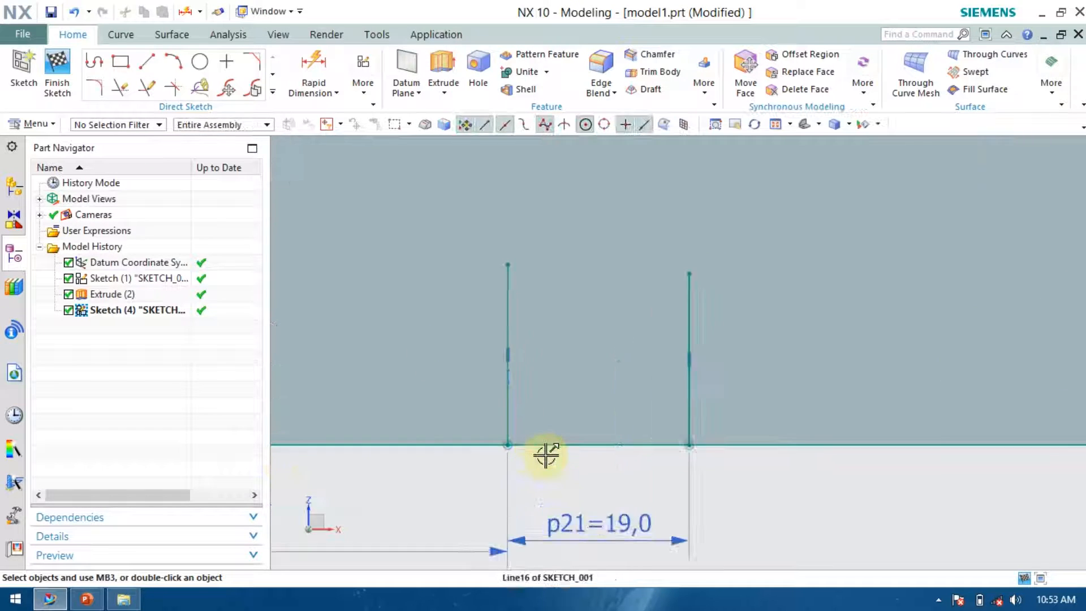
scroll(557, 445, "down", 2)
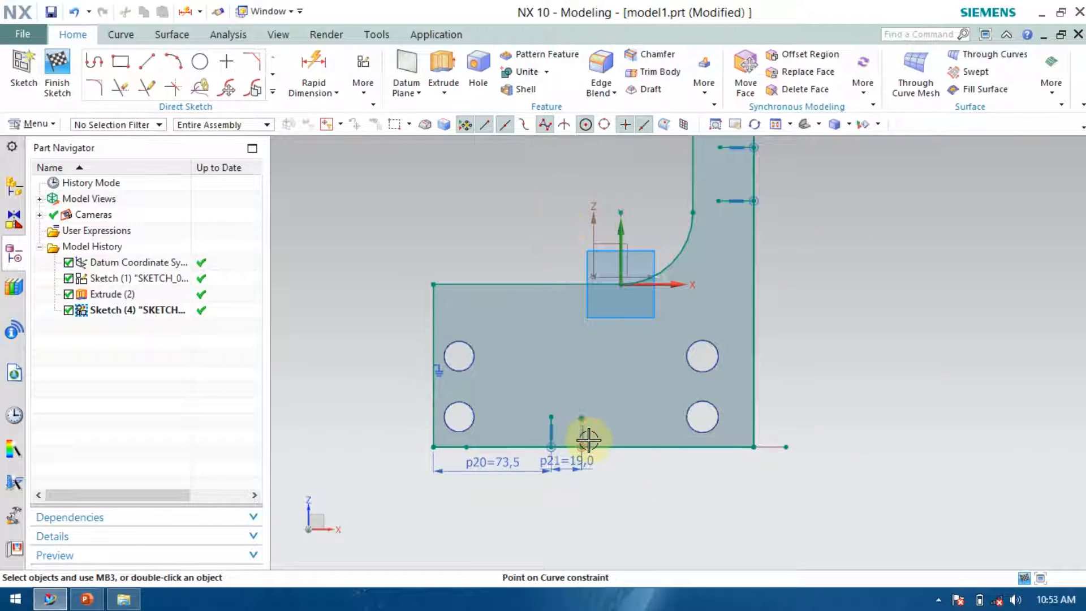
scroll(647, 432, "down", 2)
scroll(766, 257, "up", 4)
scroll(622, 186, "up", 2)
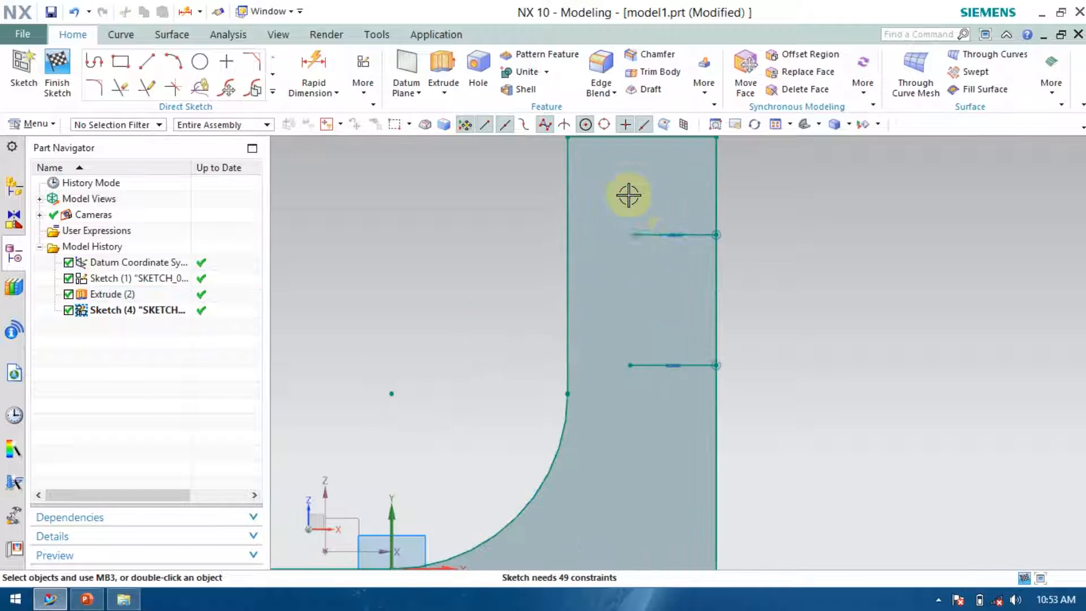
scroll(705, 405, "down", 2)
scroll(700, 294, "up", 3)
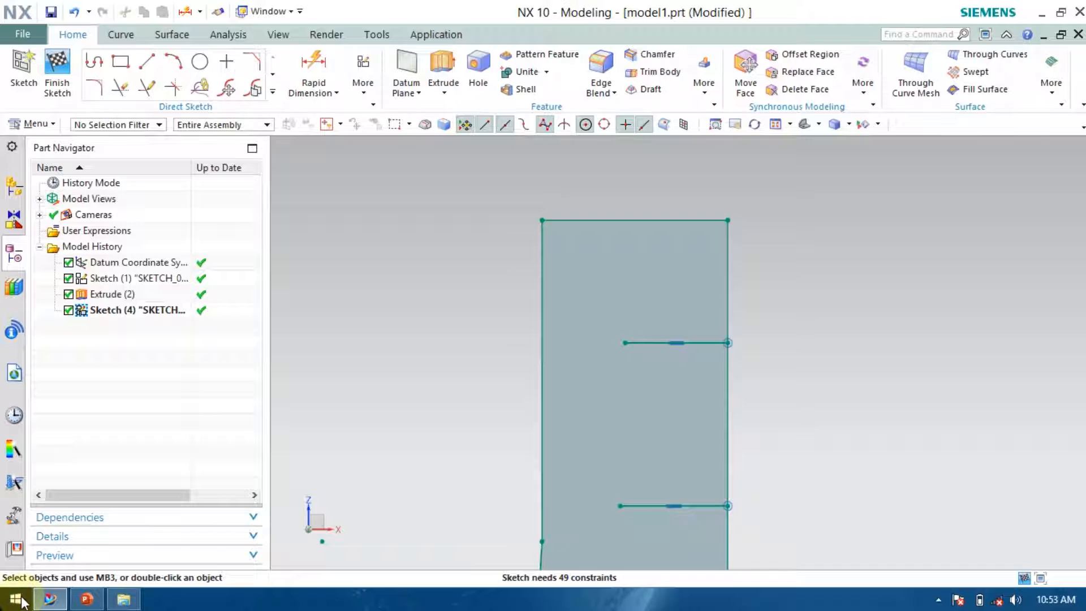
left_click(86, 599)
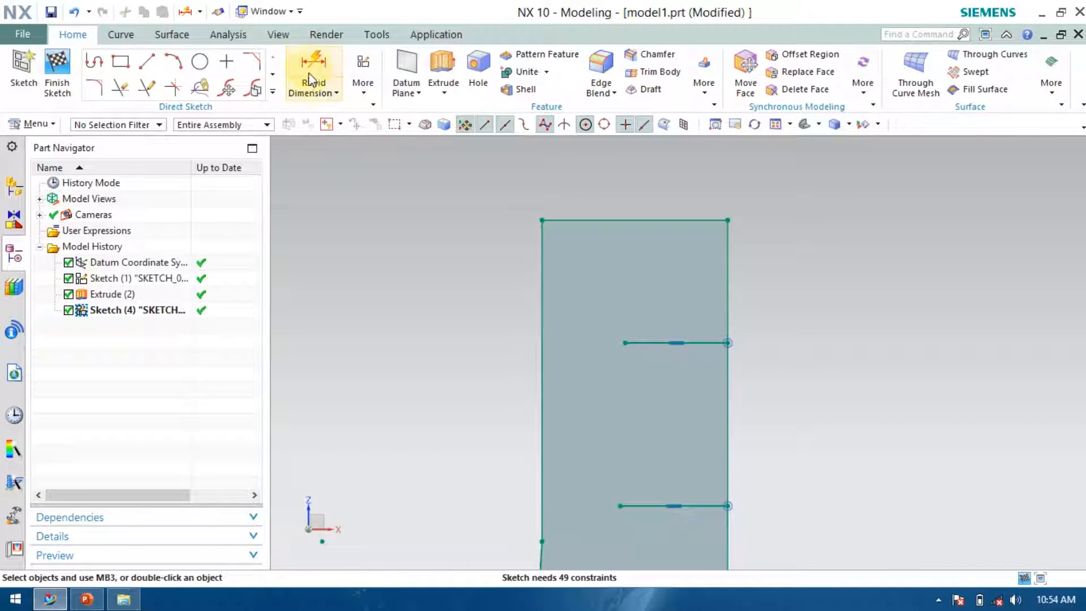
Dimension the upper slot line on the upright from the upright's top edge.
left_click(652, 505)
left_click(676, 220)
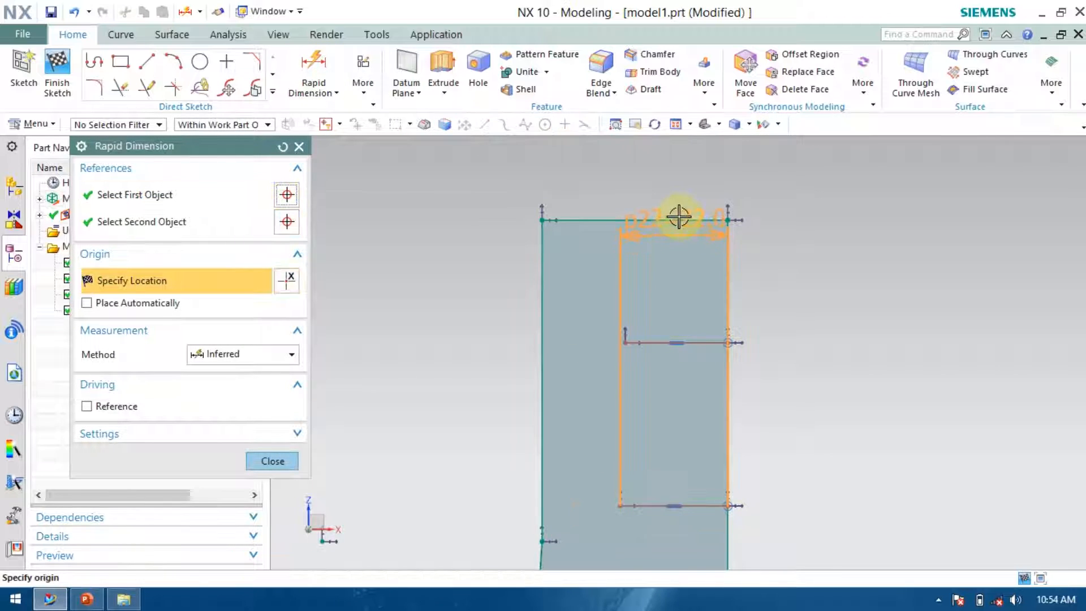
left_click(821, 270)
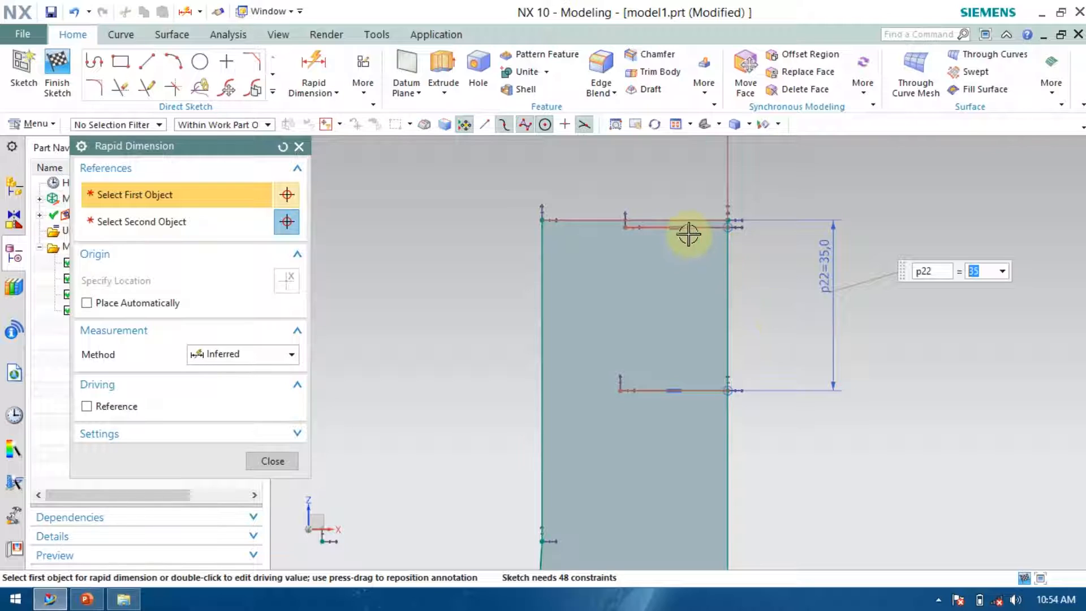
Dimension the spacing between the two slot lines on the upright as 19 mm.
left_click(693, 229)
left_click(669, 389)
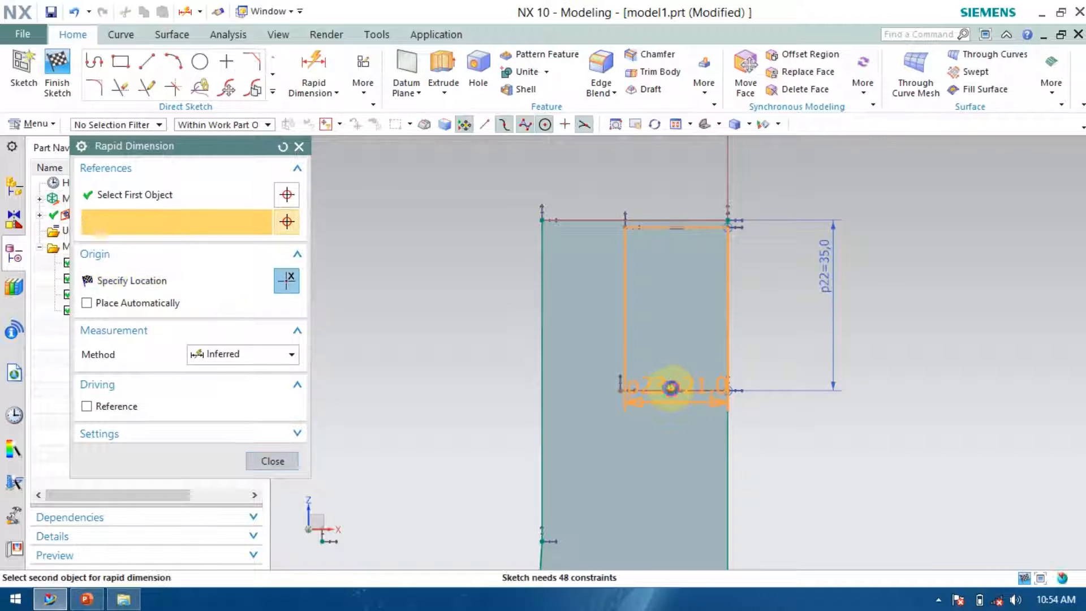
left_click(778, 338)
type("19")
key("Return")
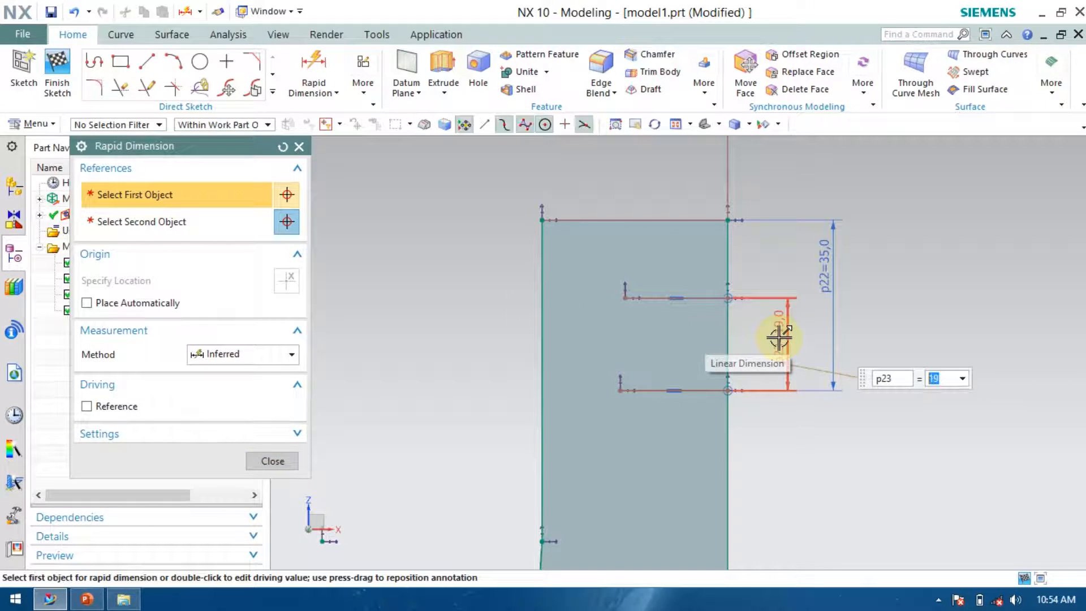
left_click(269, 465)
Quick Extend the left plate slot line and the upper upright slot line to the sketch boundaries.
scroll(654, 388, "down", 3)
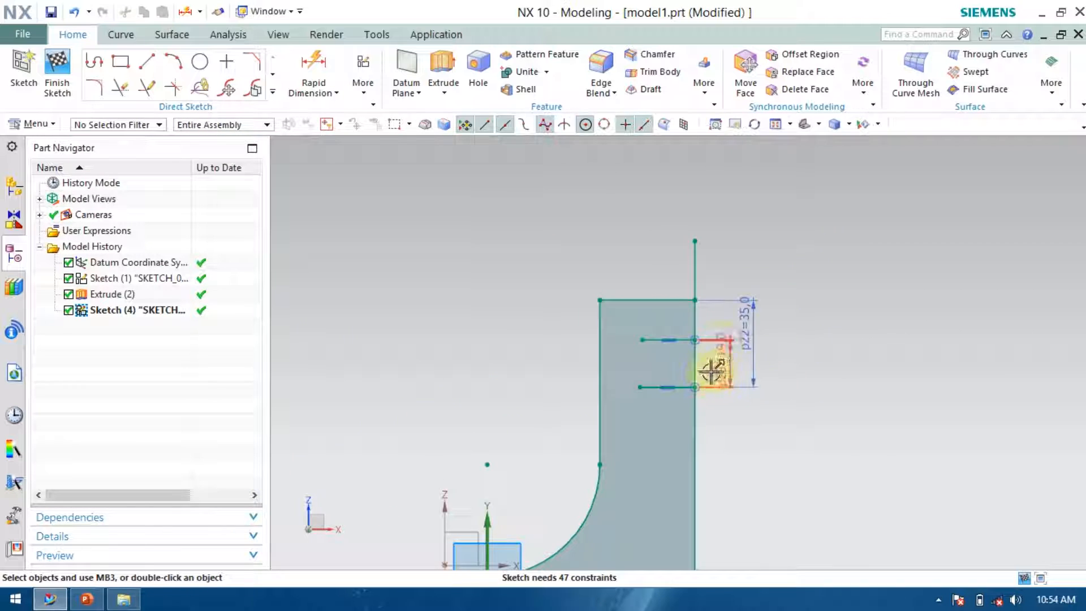
scroll(735, 407, "up", 5)
scroll(630, 415, "down", 2)
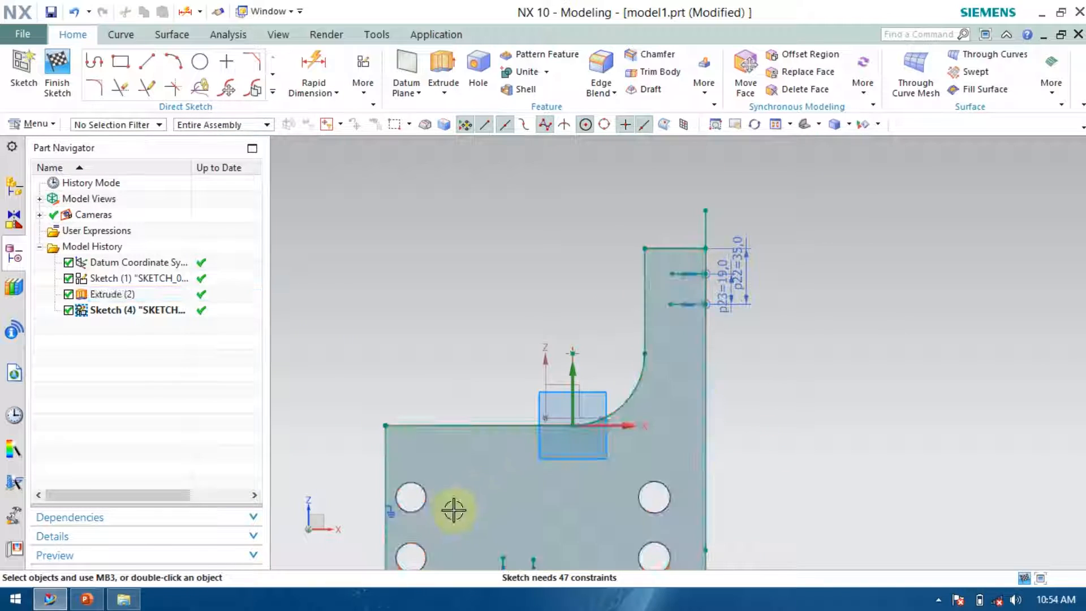
scroll(413, 315, "down", 4)
scroll(427, 361, "up", 5)
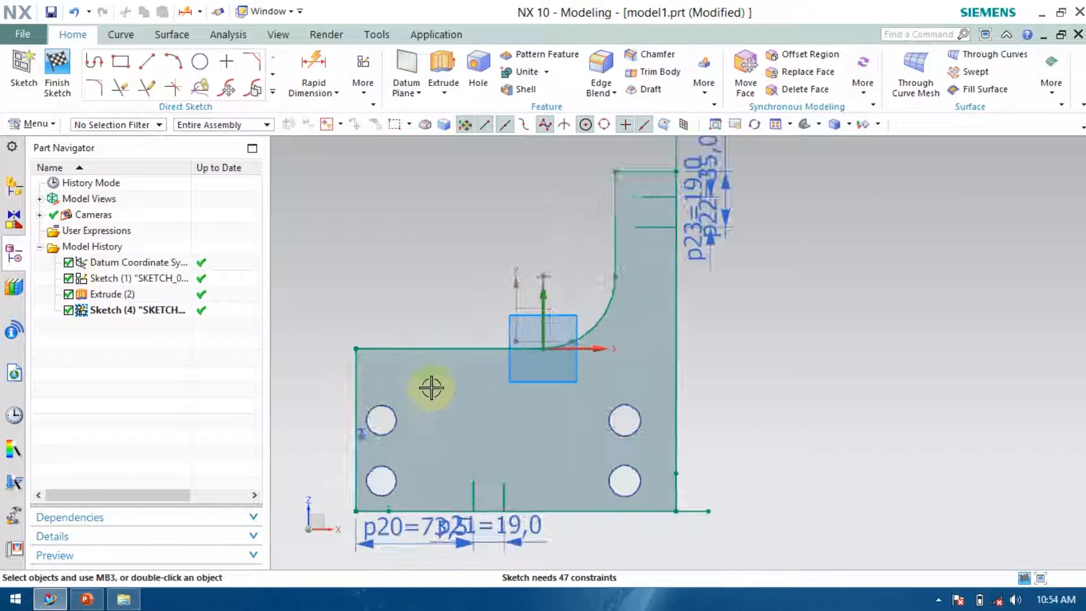
left_click(146, 87)
left_click(484, 517)
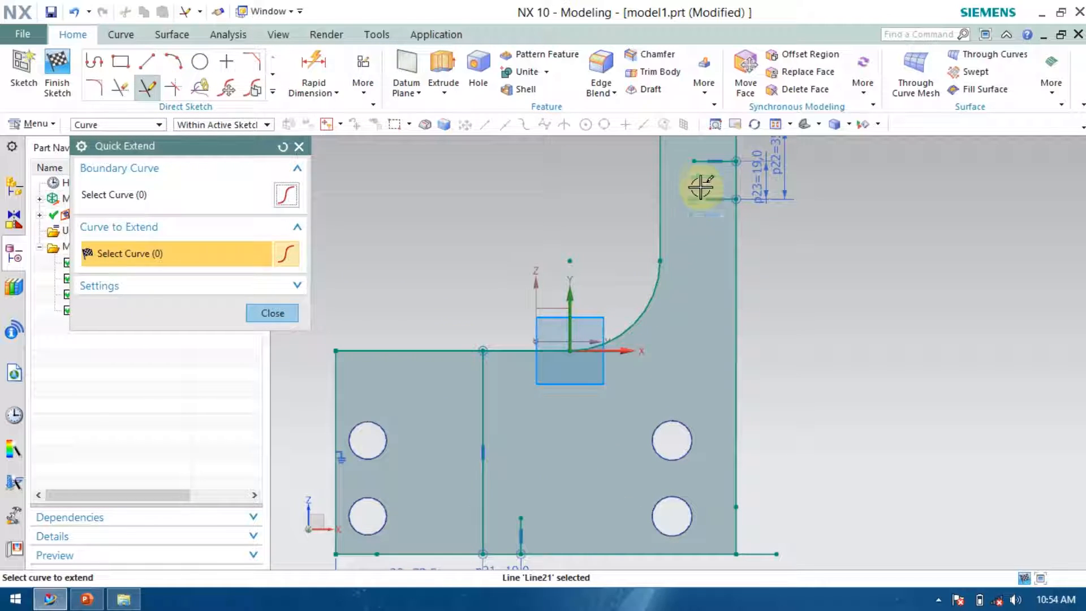
left_click(700, 161)
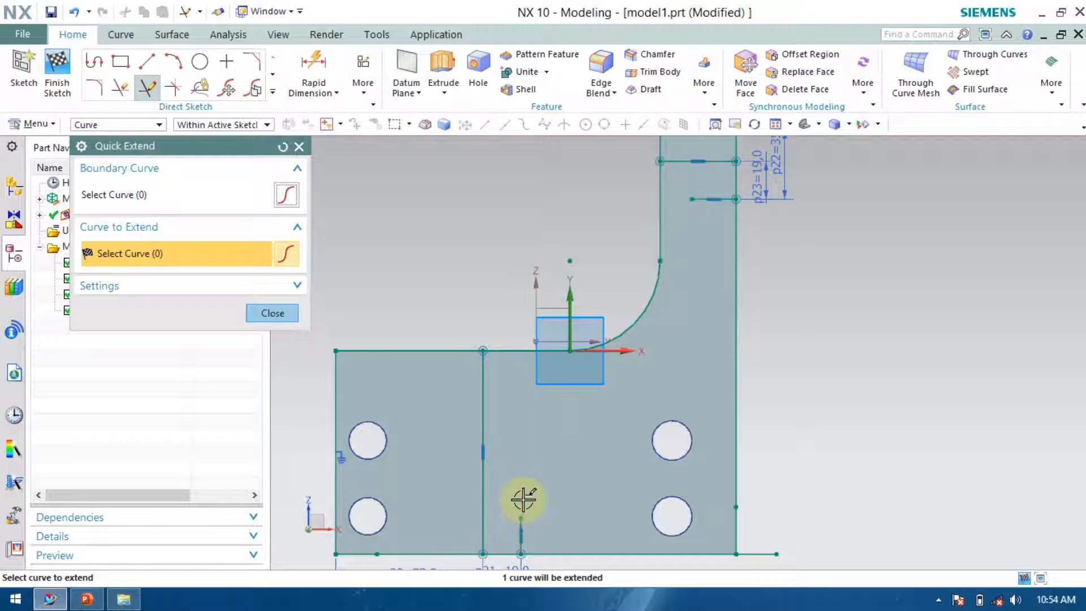
left_click(637, 326)
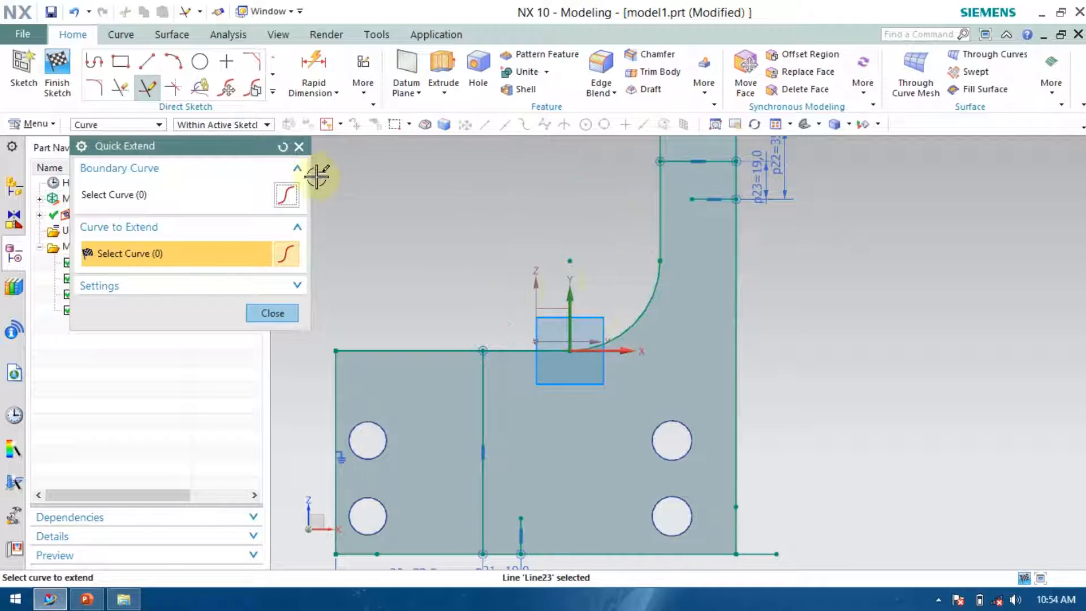
left_click(271, 313)
Offset the inner fillet arc by 19 mm into the bracket with Offset Curve.
left_click(273, 92)
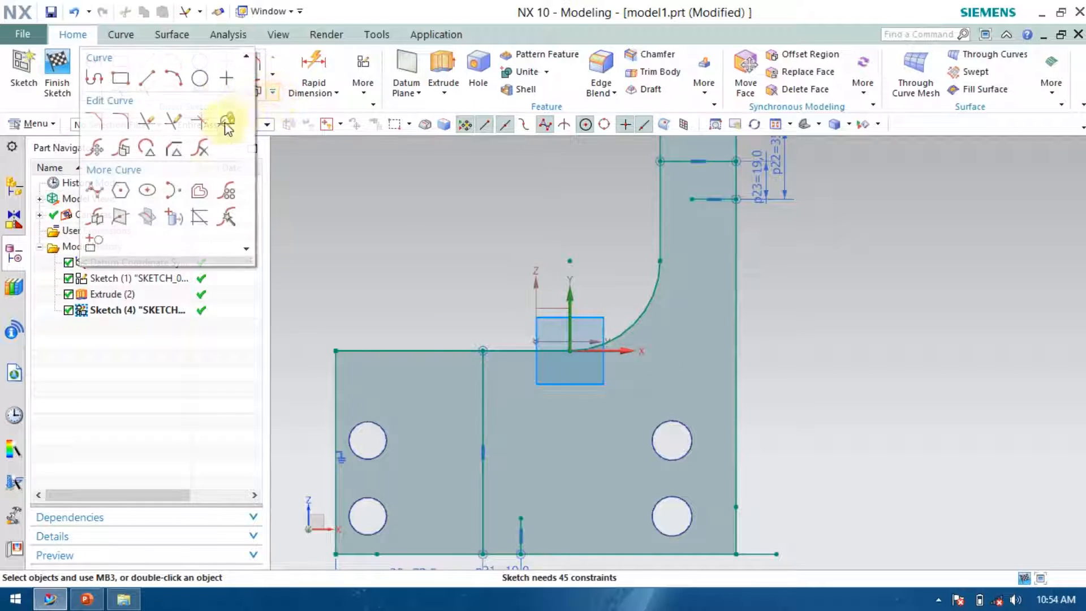
left_click(193, 190)
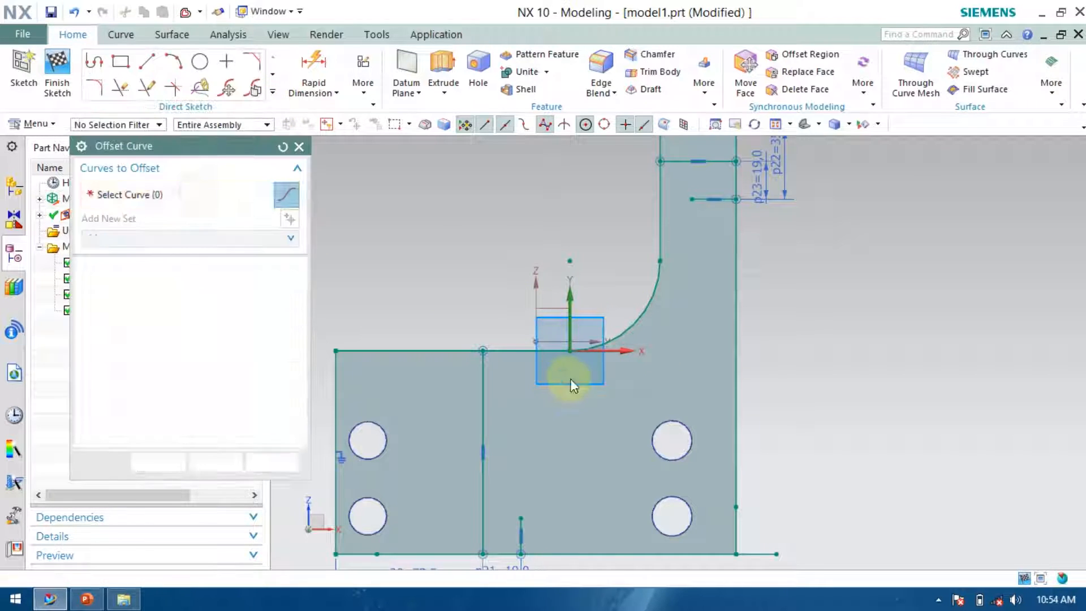
left_click(651, 300)
double_click(614, 283)
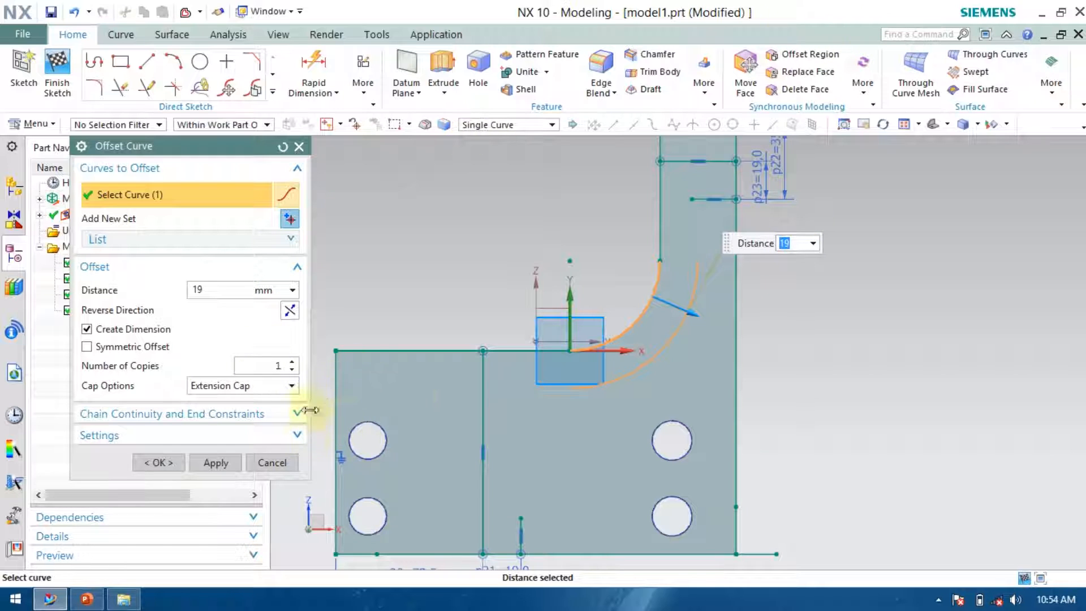
left_click(162, 462)
Draw a line upward from the offset arc's upper end and a line leftward from its lower end.
scroll(691, 209, "up", 4)
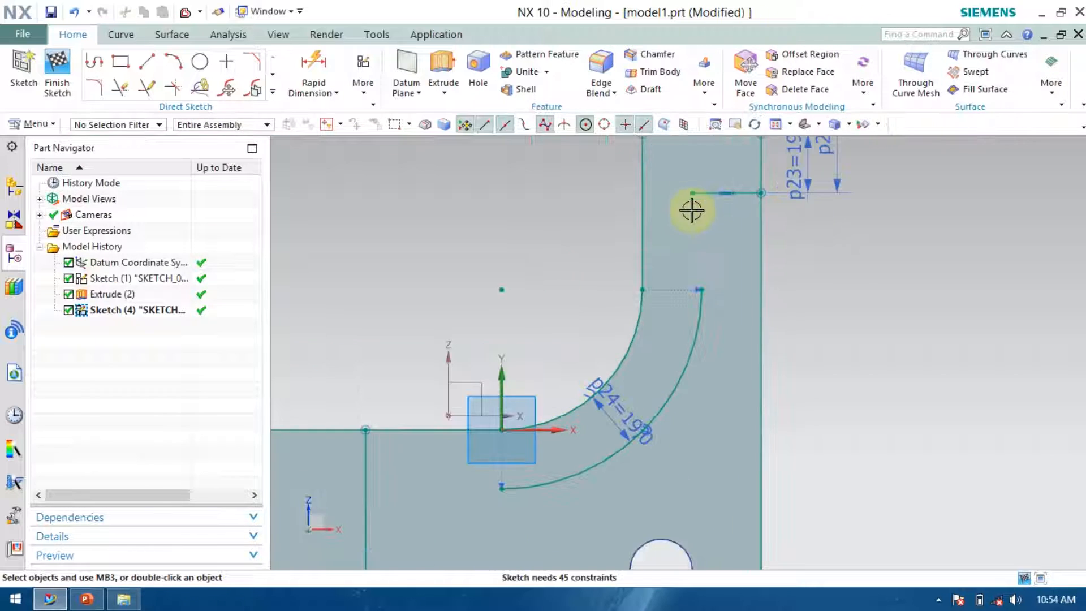
left_click(147, 61)
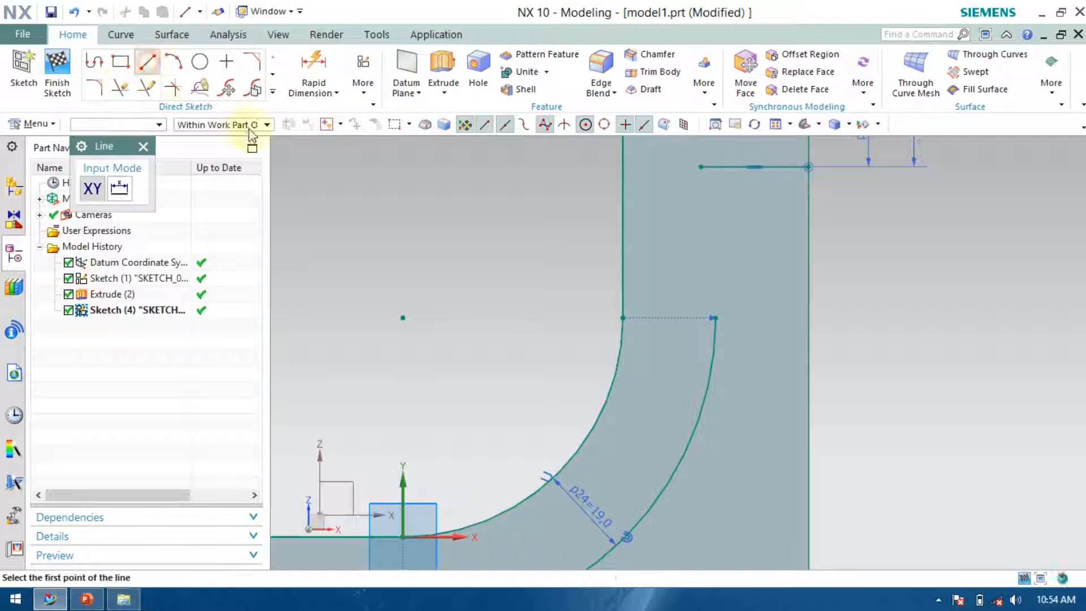
left_click(716, 313)
left_click(714, 273)
scroll(738, 233, "down", 3)
scroll(529, 437, "up", 4)
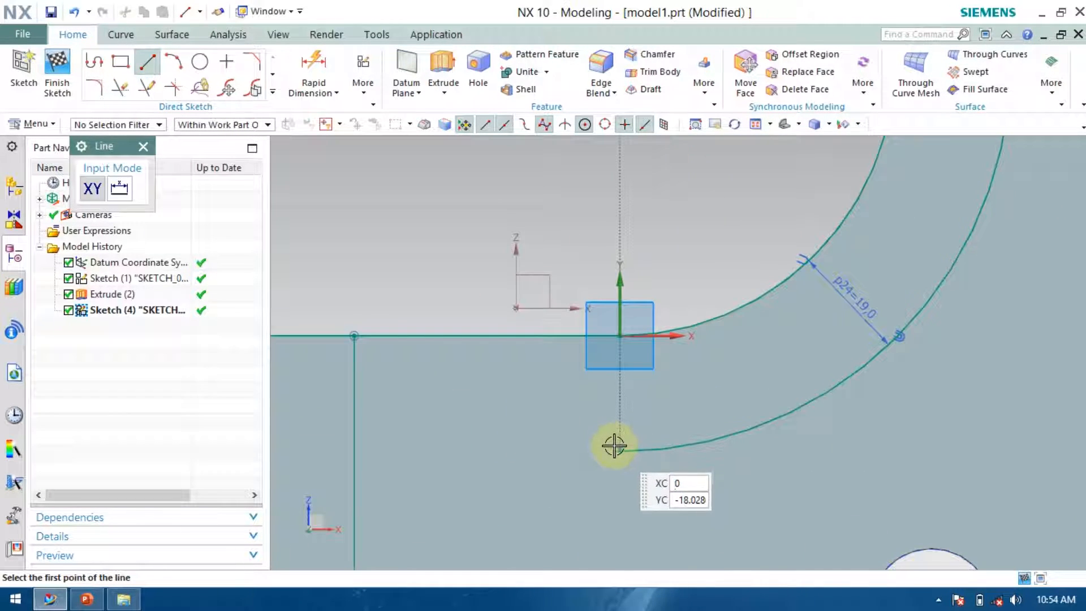
left_click(620, 448)
left_click(564, 452)
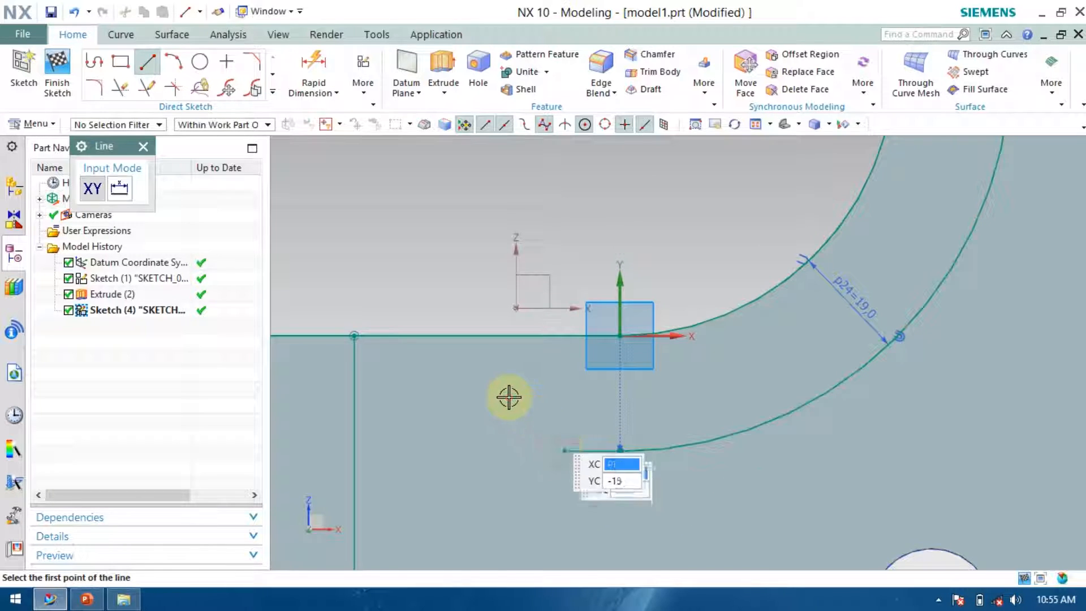
scroll(557, 424, "down", 3)
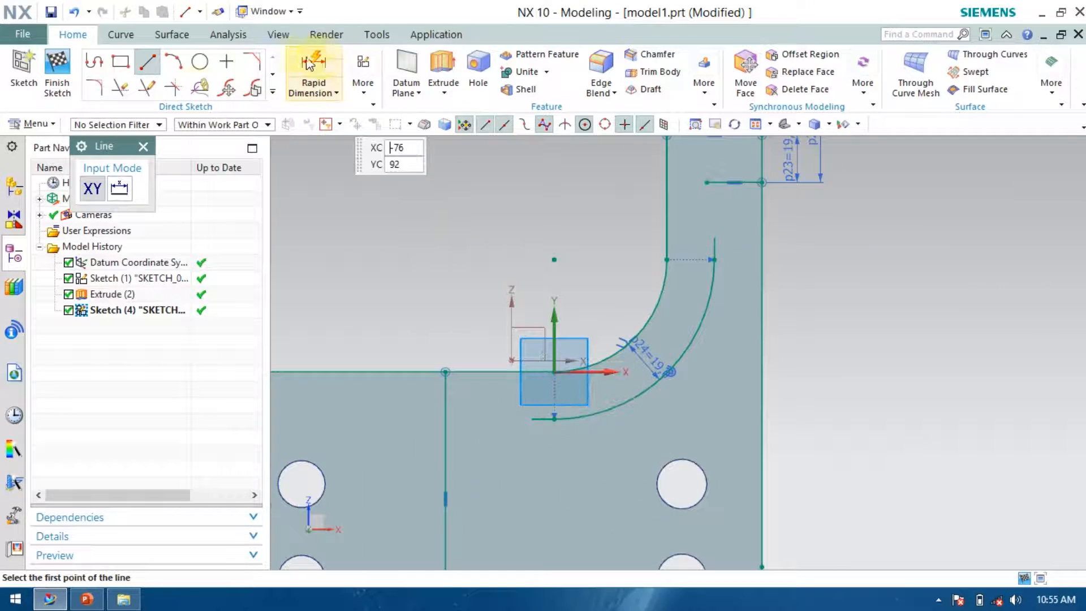
Quick Extend the two new slot lines to the sketch boundaries.
left_click(148, 88)
left_click(539, 417)
left_click(716, 238)
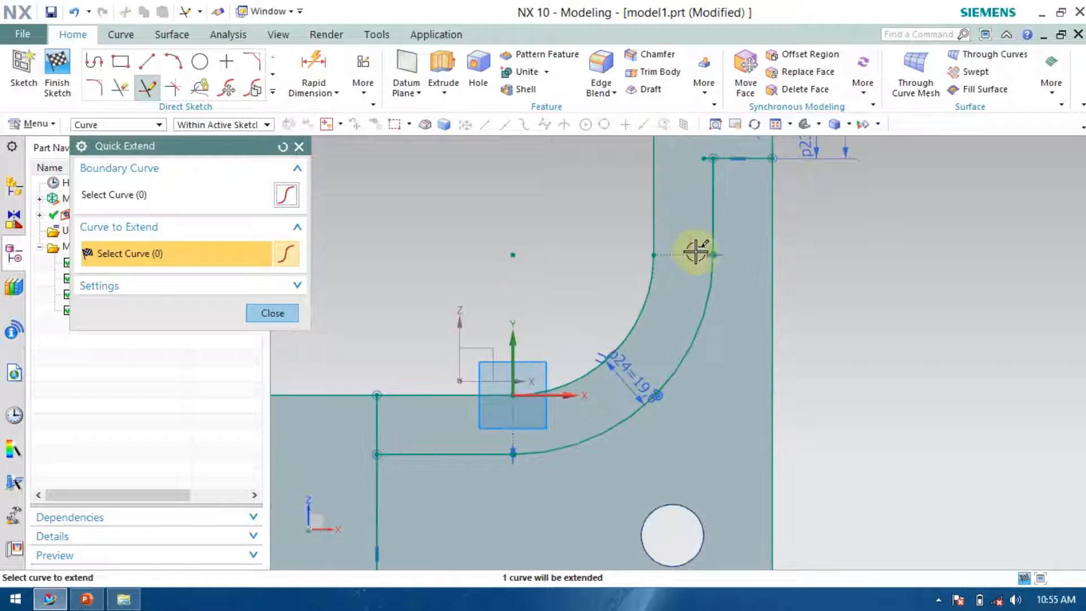
scroll(697, 252, "down", 3)
left_click(559, 448)
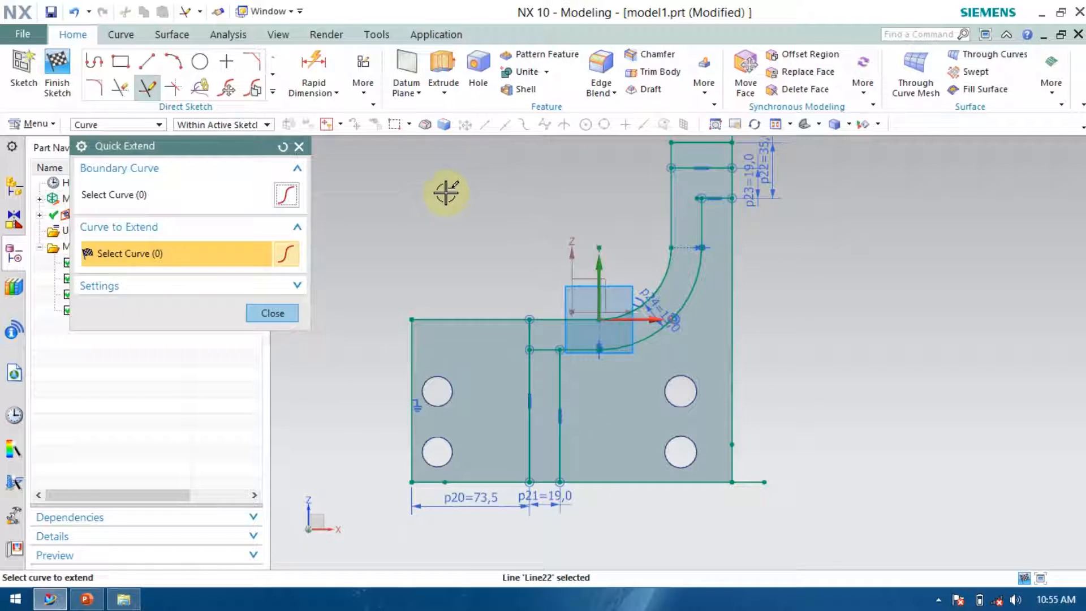
left_click(272, 311)
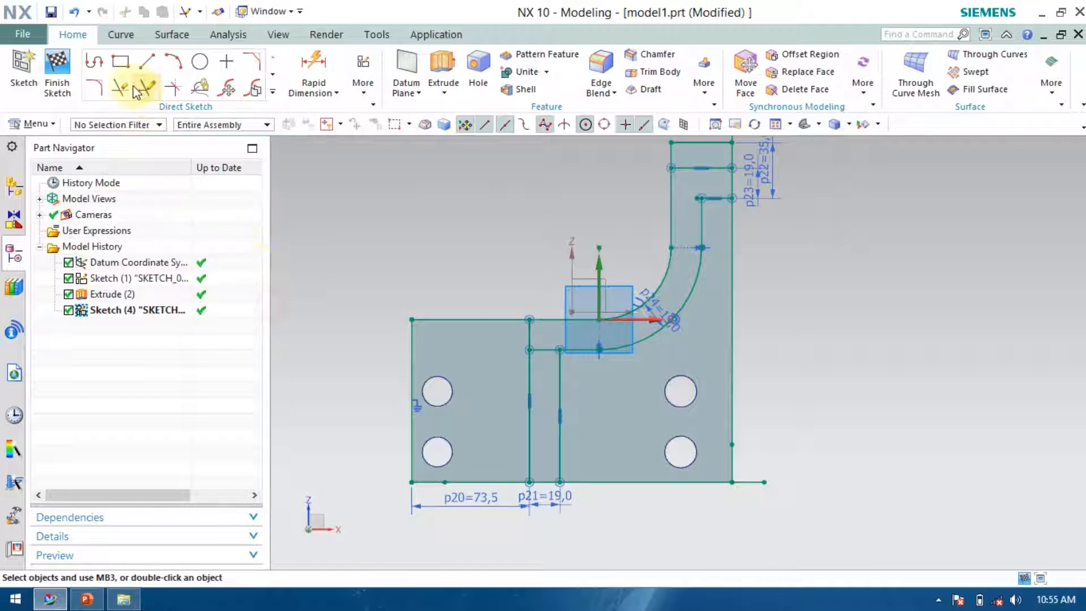
Quick Trim the leftover segments of the slot lines on the plate and at the upright's top.
left_click(121, 87)
scroll(552, 364, "up", 2)
left_click(533, 360)
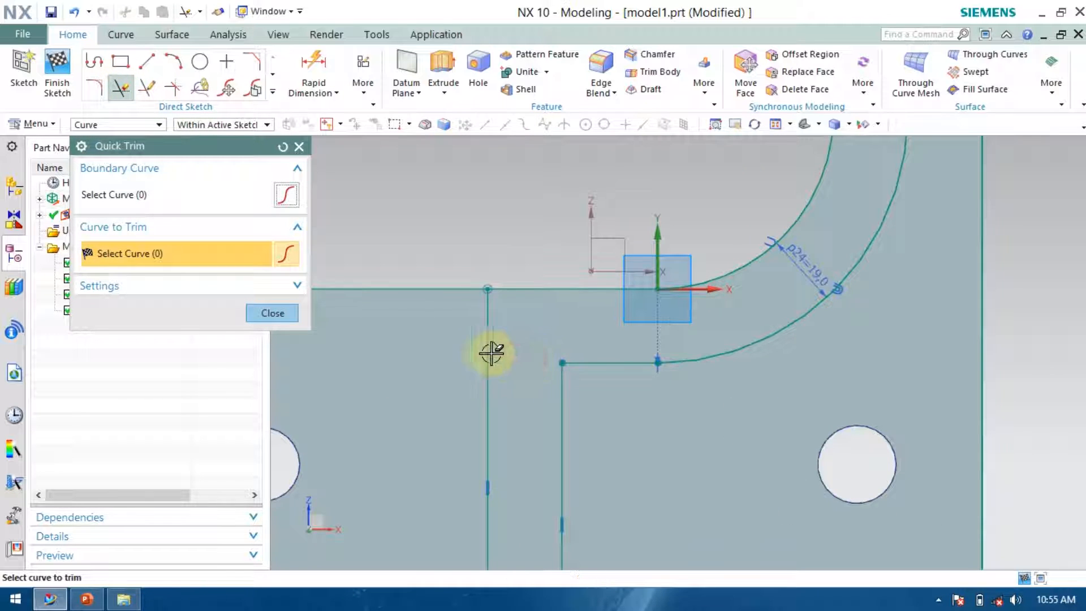
scroll(686, 226, "down", 3)
scroll(666, 237, "up", 4)
left_click(650, 225)
scroll(647, 224, "down", 3)
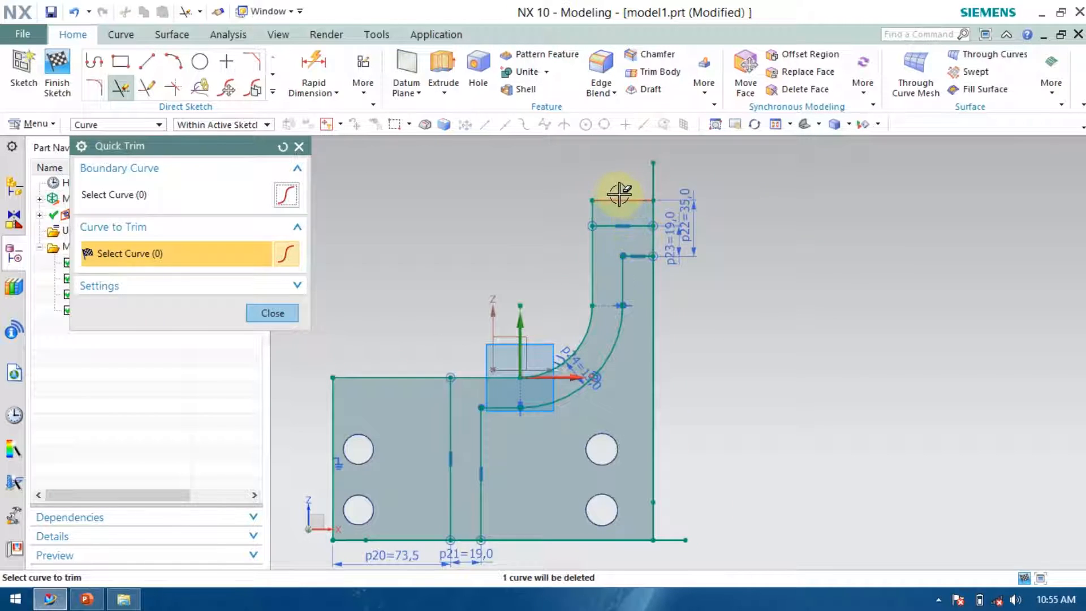
scroll(622, 226, "up", 3)
scroll(715, 237, "down", 2)
left_click(281, 311)
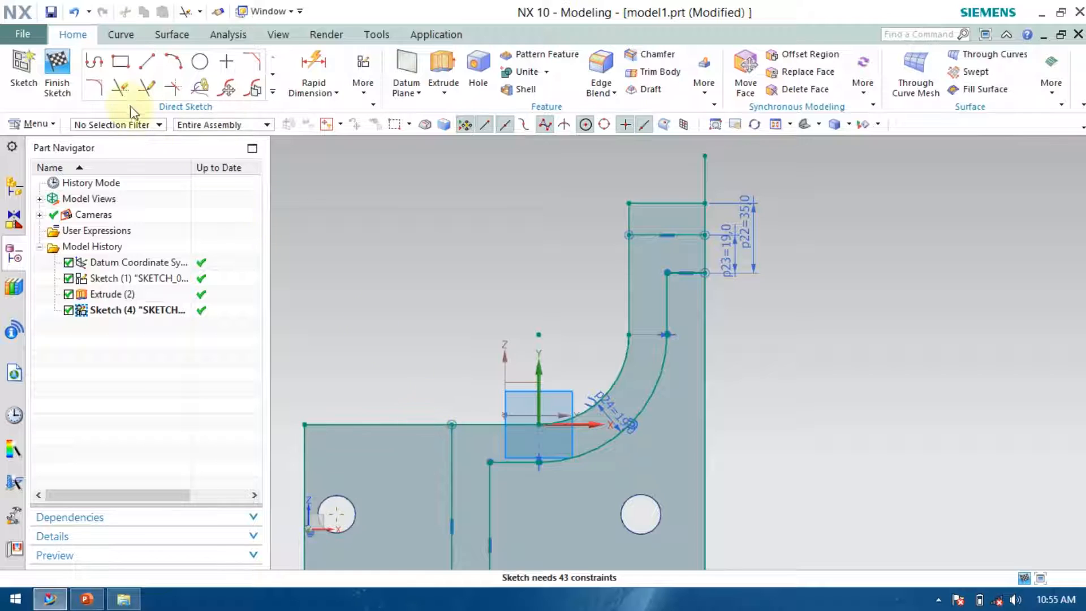
Finish the sketch and inspect the slotted bracket outline.
left_click(56, 72)
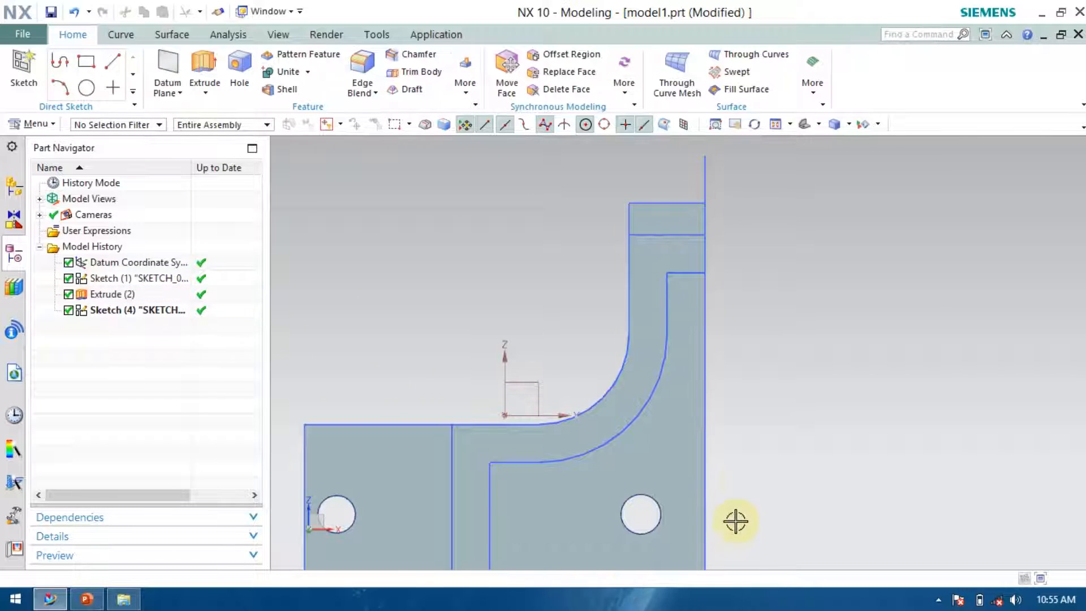
scroll(735, 521, "down", 2)
scroll(777, 339, "up", 3)
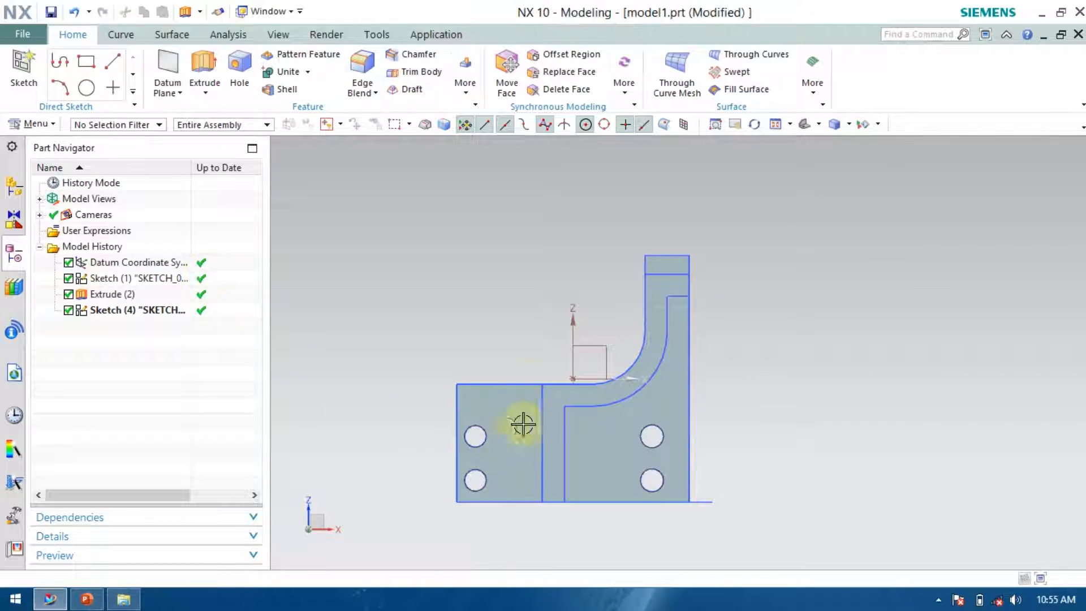
scroll(528, 375, "down", 2)
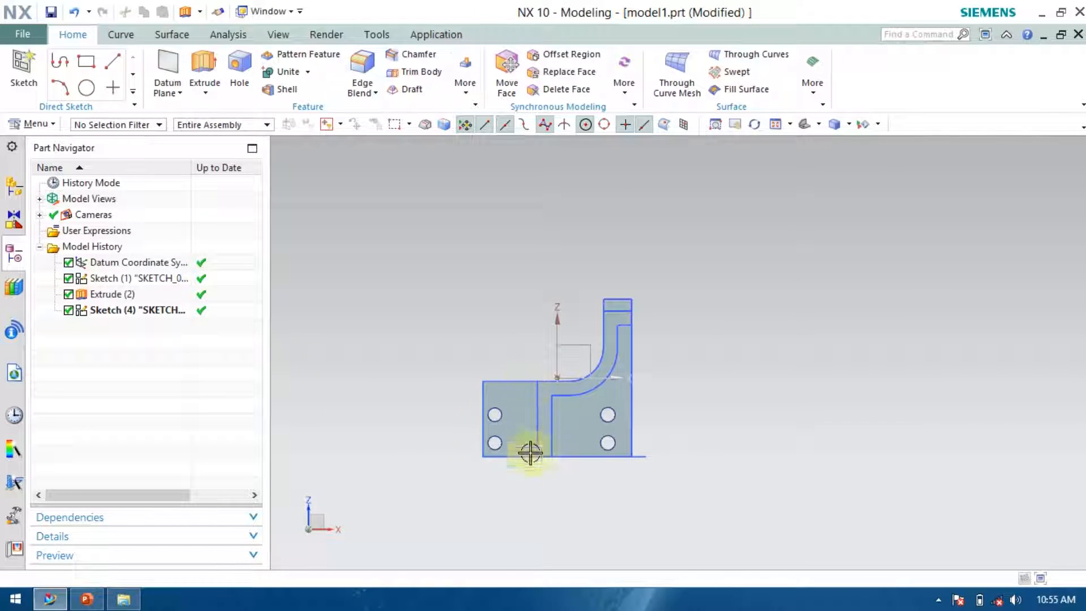
middle_click_drag(684, 528, 652, 465)
scroll(679, 425, "up", 4)
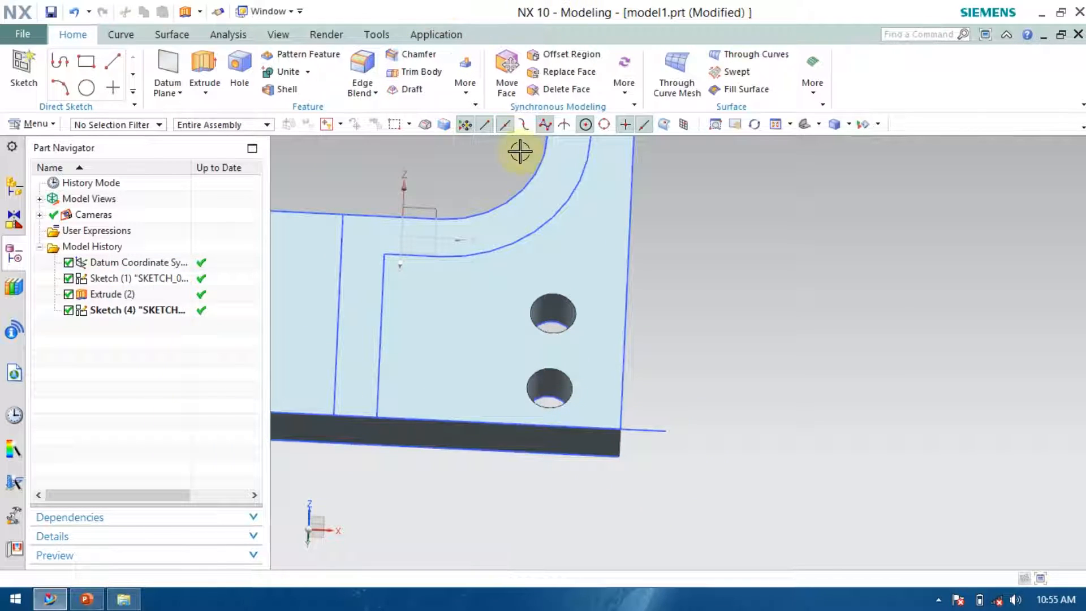
scroll(613, 361, "down", 2)
scroll(418, 408, "up", 2)
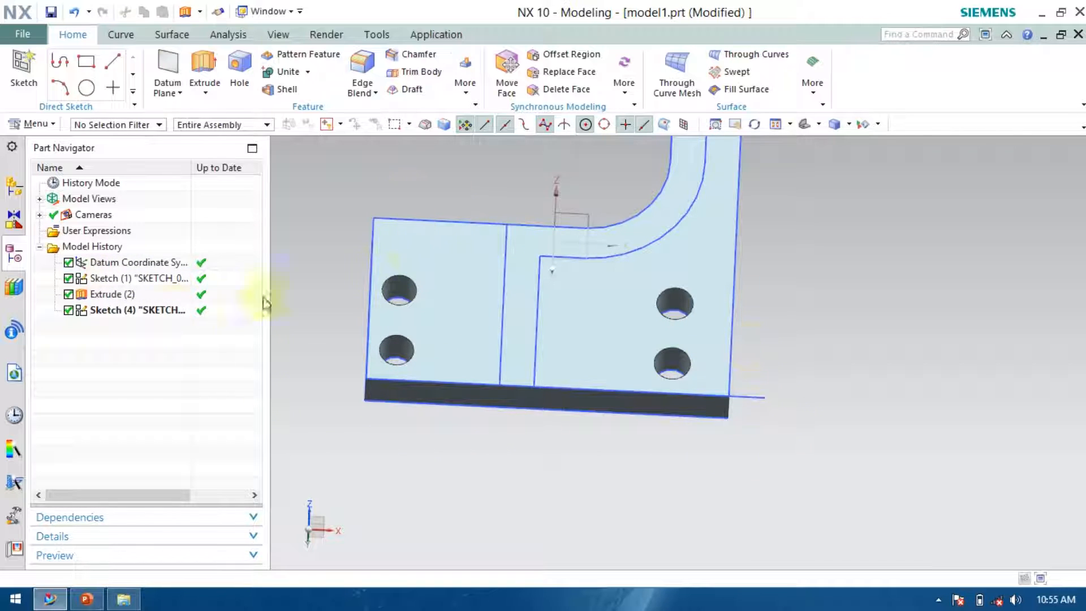
Reopen the top-face sketch, Quick Trim the overhanging end of the plate's bottom edge line, and finish the sketch.
double_click(138, 309)
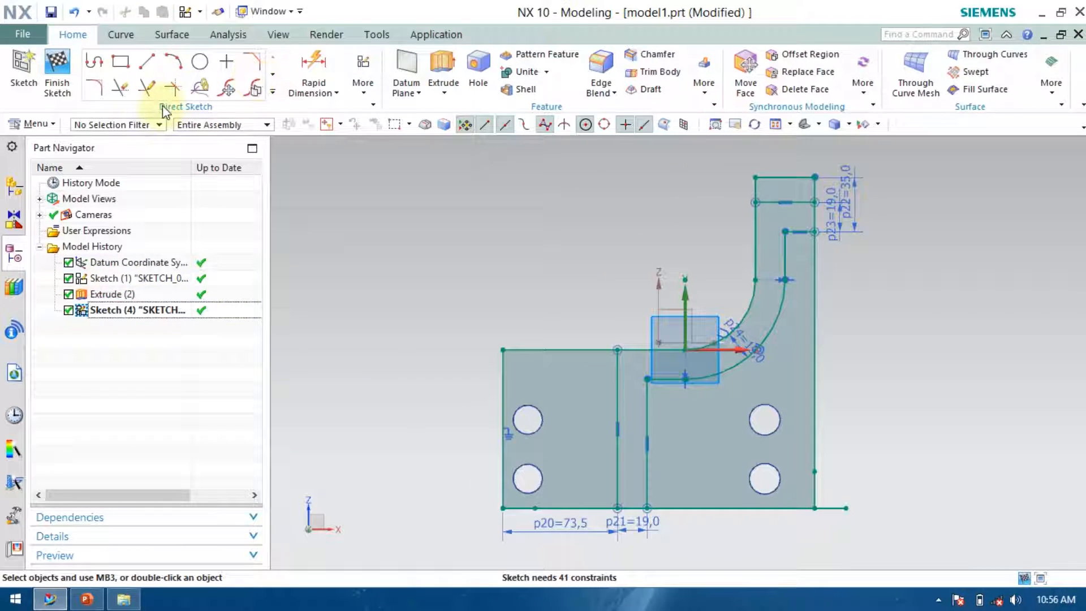
left_click(146, 88)
left_click(121, 88)
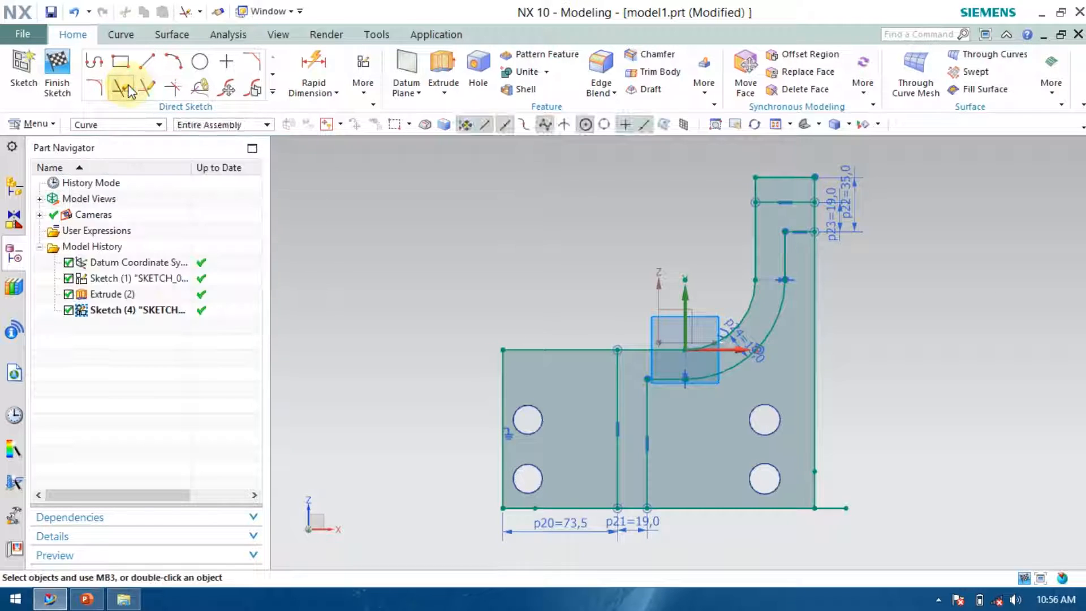
left_click(840, 508)
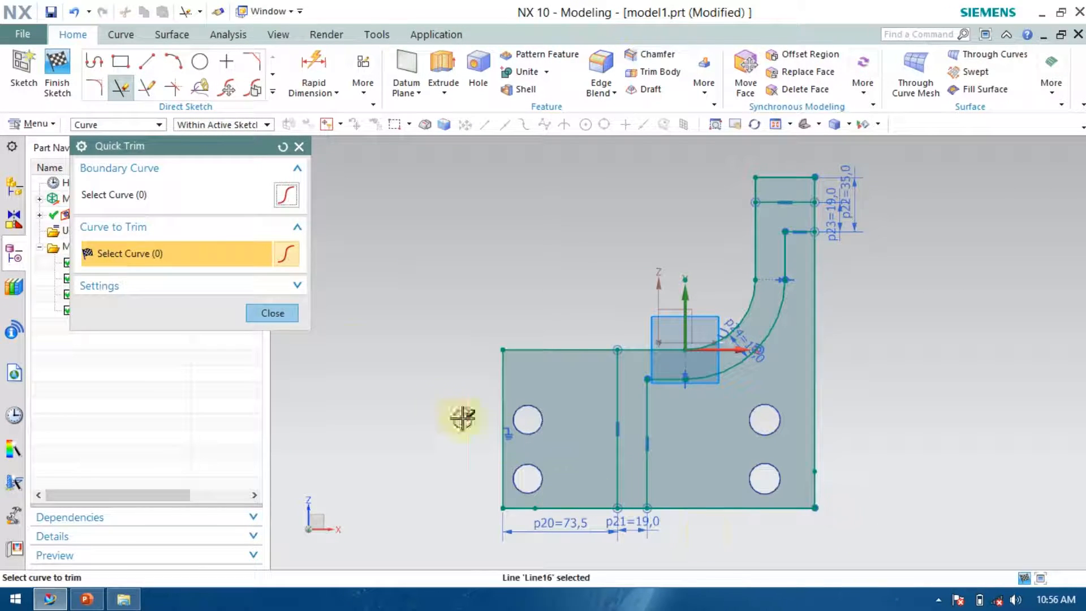
left_click(272, 313)
left_click(57, 73)
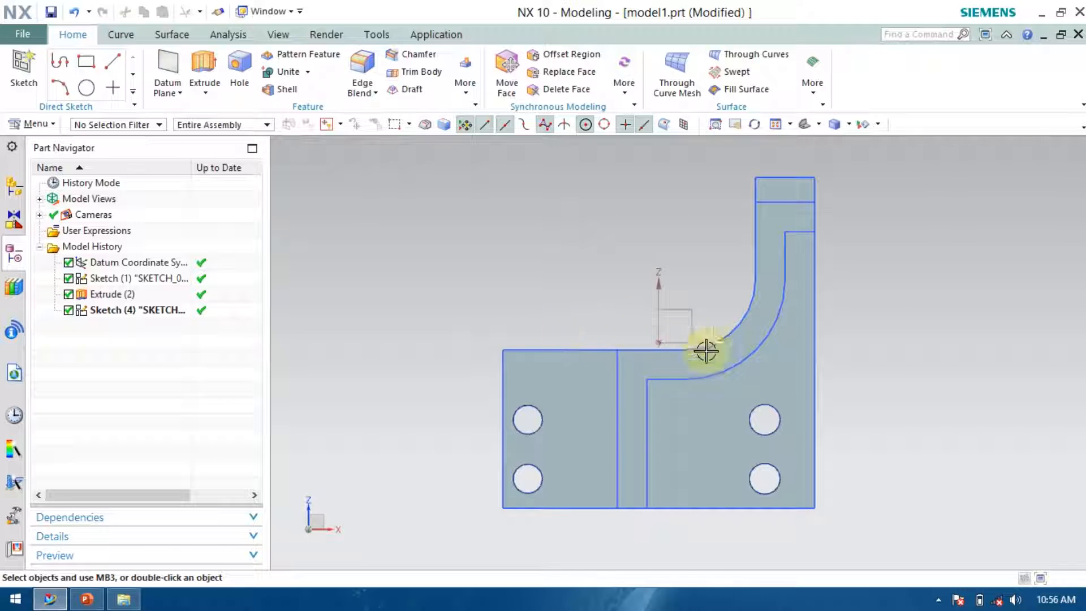
Create a new sketch on the front face of the plate.
scroll(822, 407, "down", 1)
middle_click_drag(918, 538, 865, 475)
mouse_move(676, 485)
middle_mouse_down()
mouse_move(623, 460)
mouse_move(618, 494)
mouse_move(641, 481)
middle_mouse_up()
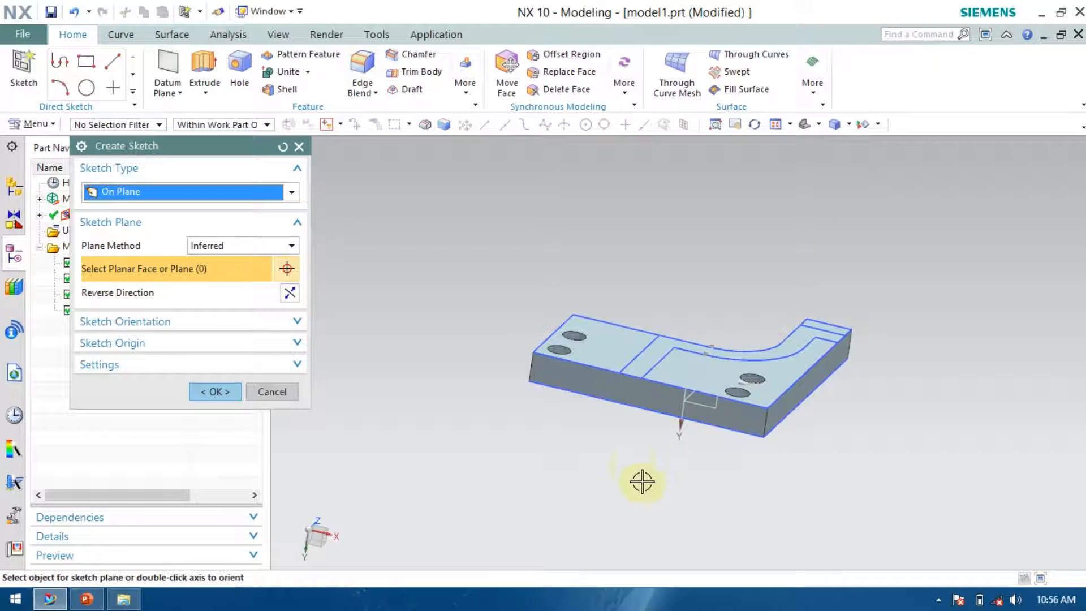
left_click(612, 386)
left_click(213, 390)
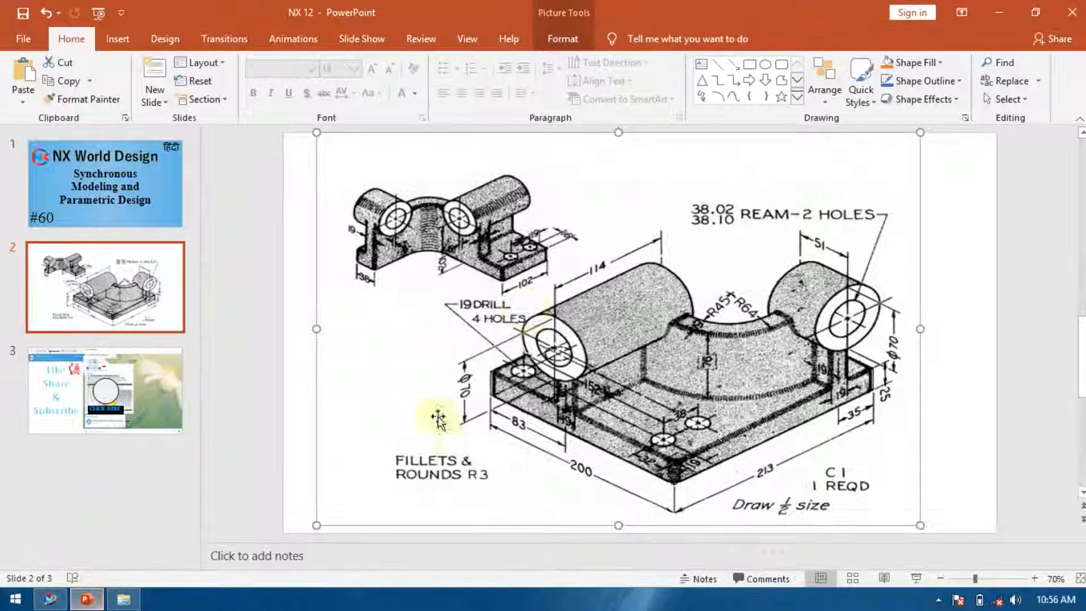
Switch to PowerPoint to check the reference drawing, then return to NX.
left_click(86, 599)
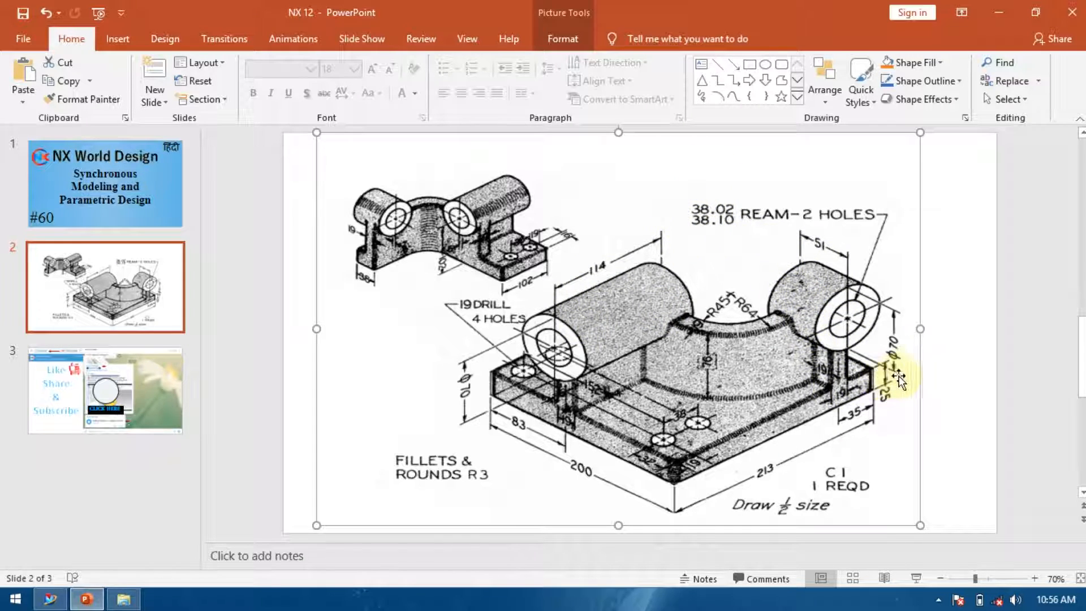
left_click(50, 599)
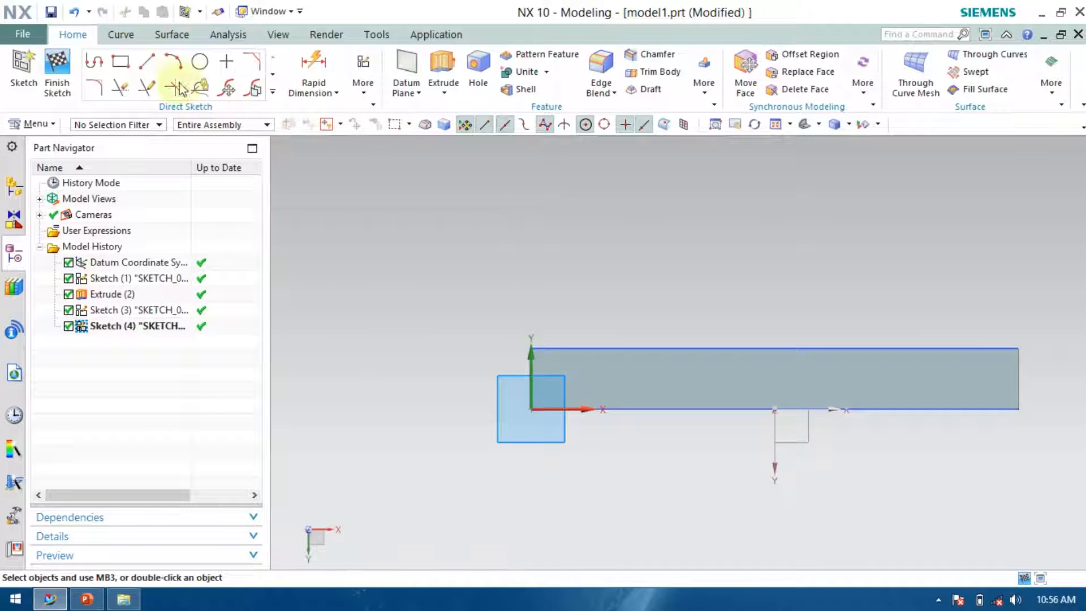
Sketch a circle above the plate's front edge and set its diameter to 70 mm.
left_click(200, 61)
left_click(695, 185)
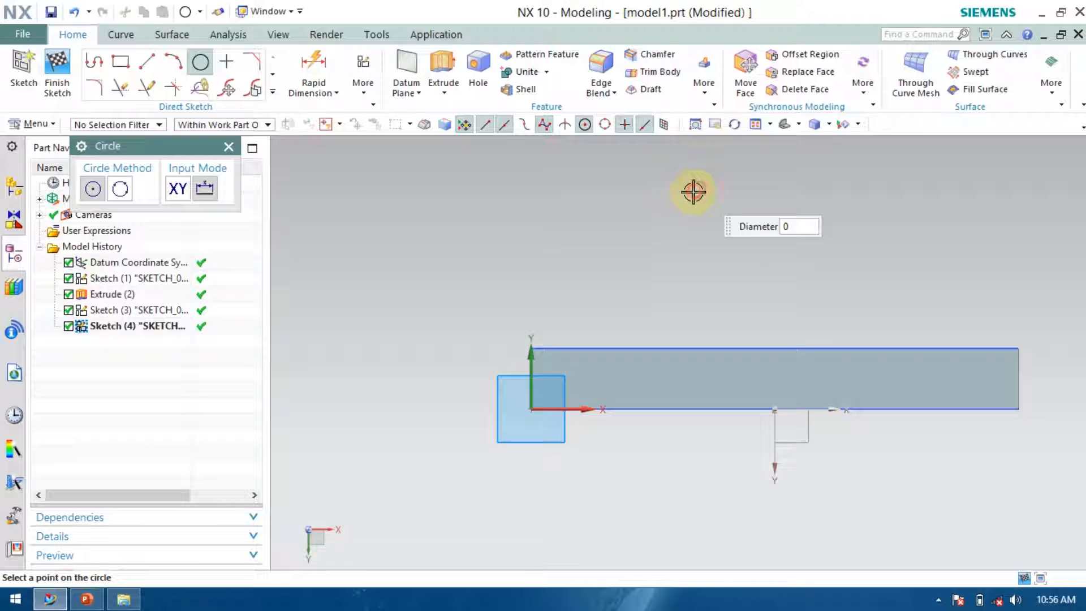
left_click(650, 203)
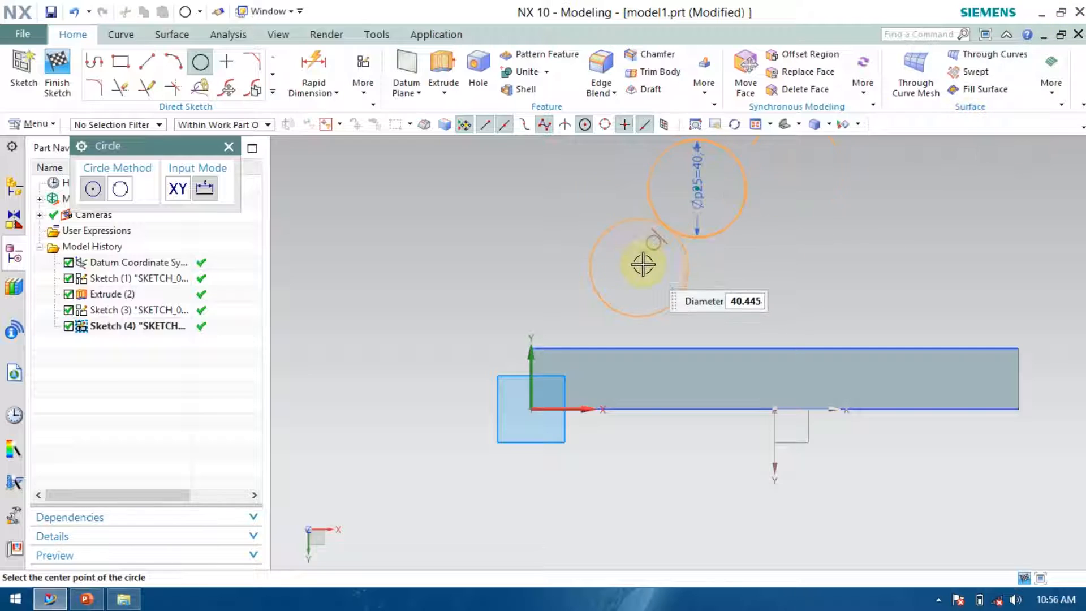
key("Escape")
left_click(696, 179)
key("Escape")
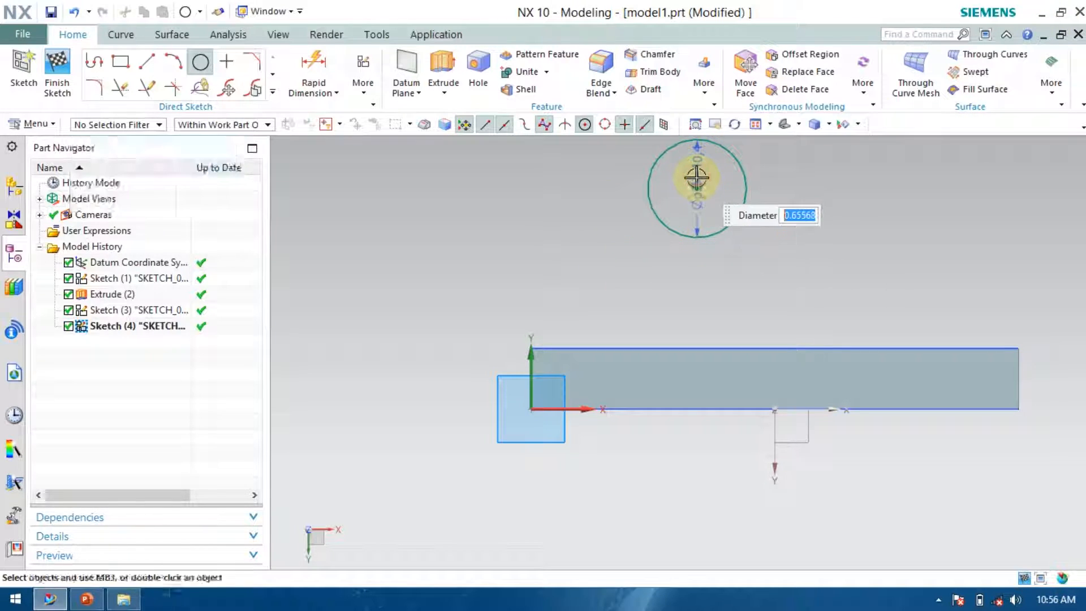
key("Escape")
double_click(693, 162)
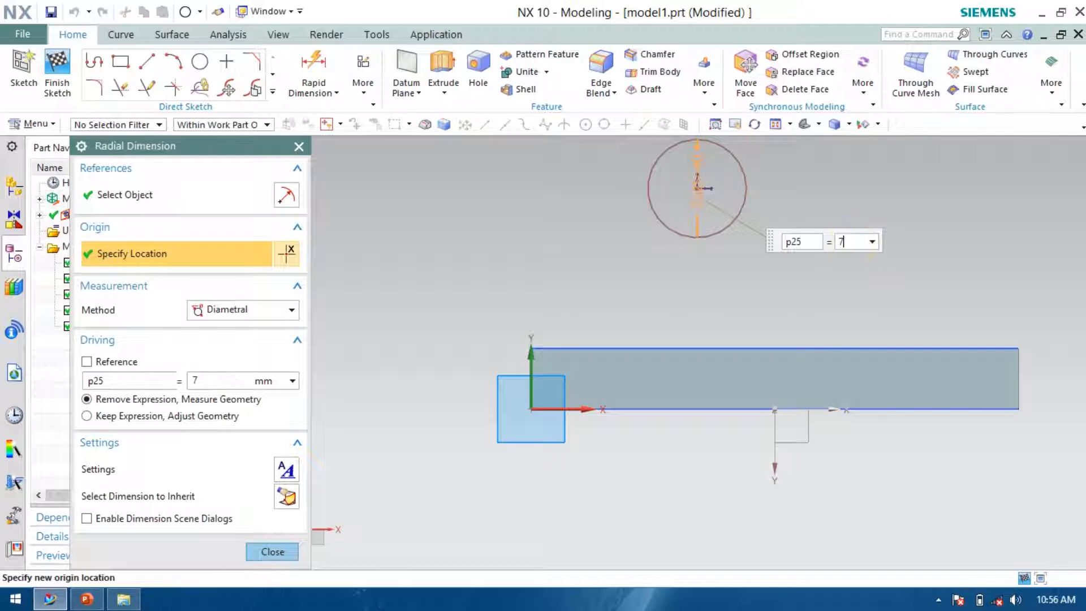
key("Return")
scroll(646, 376, "down", 4)
scroll(688, 278, "up", 3)
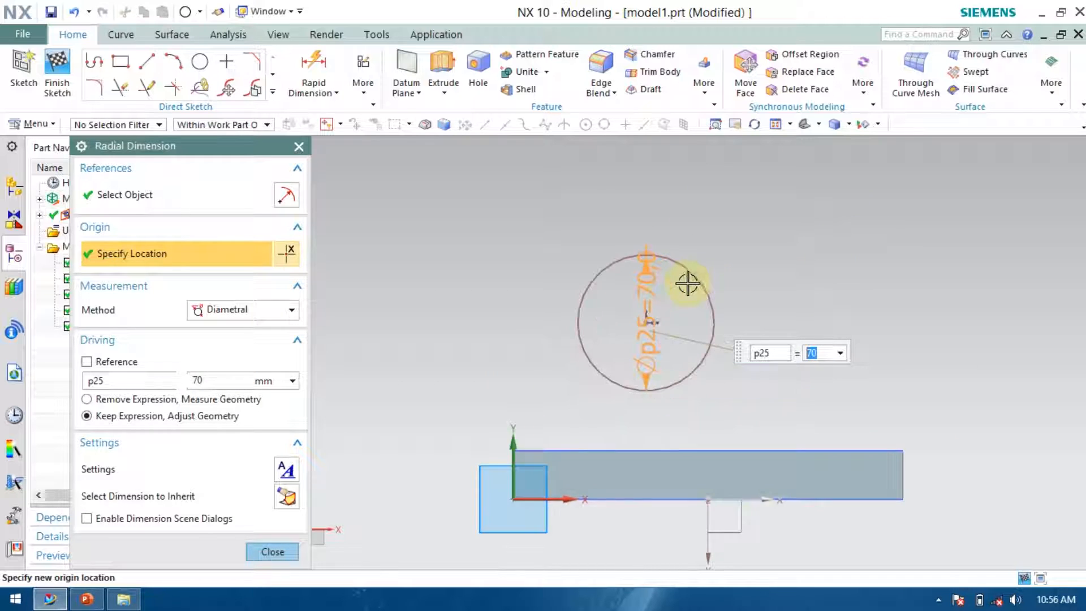
key("Escape")
Dimension the horizontal distance from the boss circle's center to the sketch origin as 83 mm.
scroll(509, 328, "down", 2)
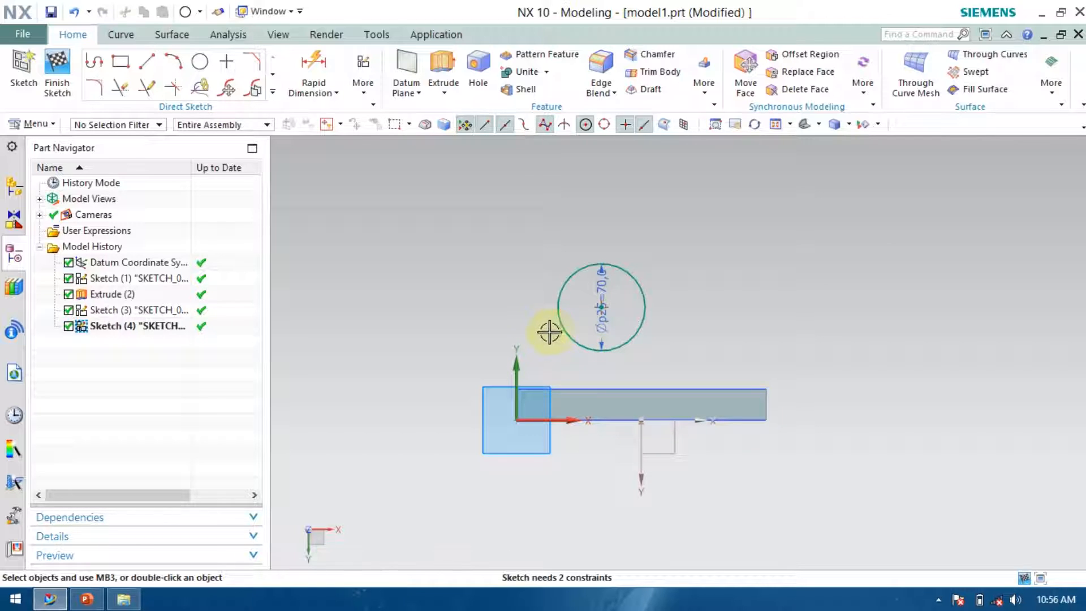
middle_click_drag(757, 345, 722, 361)
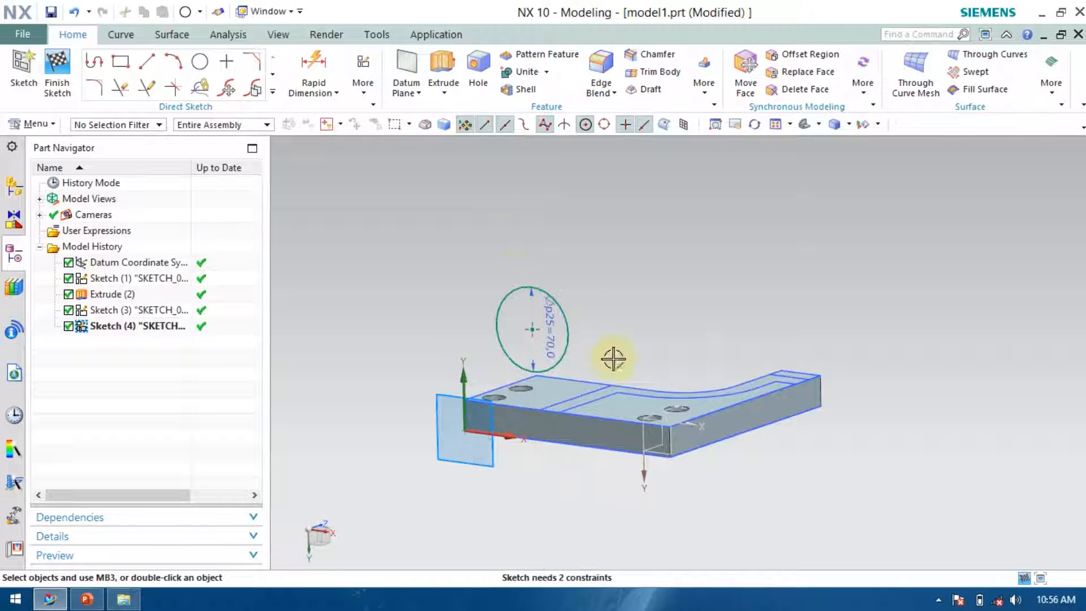
left_click(532, 329)
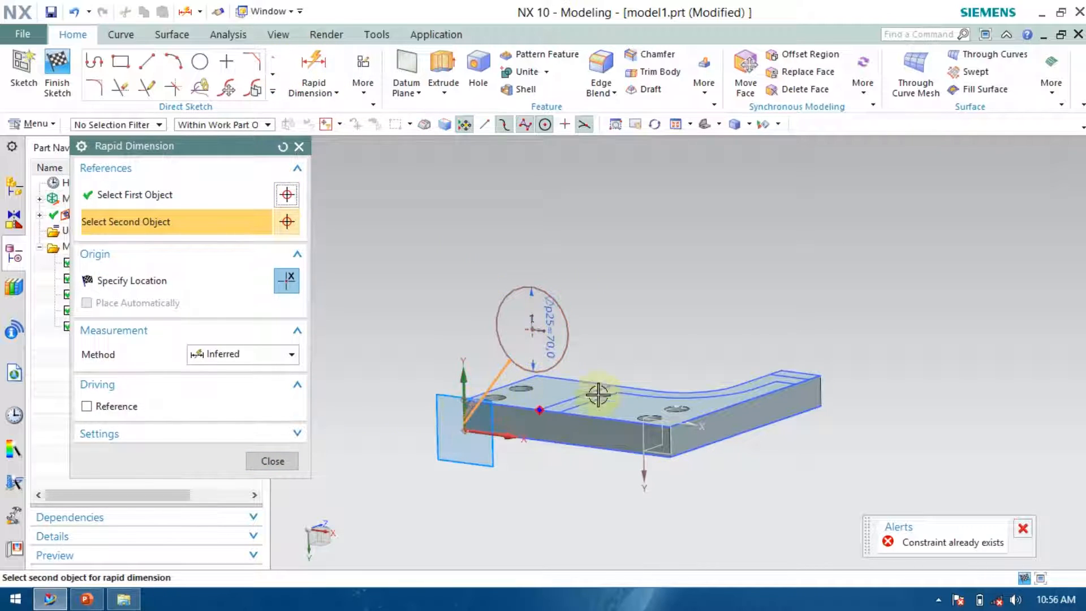
middle_click(787, 329)
middle_click_drag(788, 329, 734, 352)
scroll(568, 408, "up", 4)
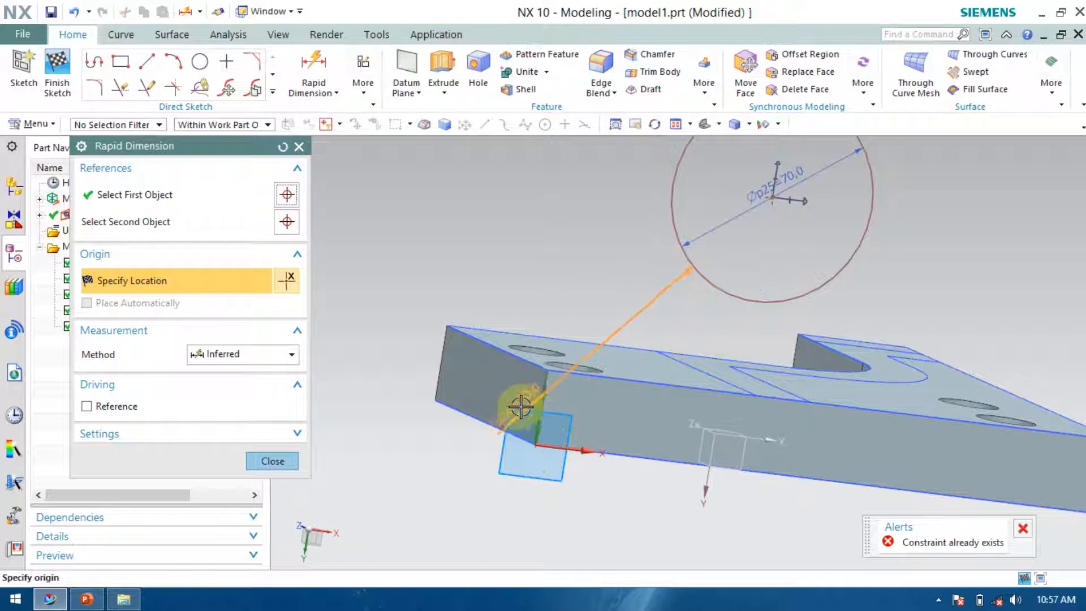
left_click(539, 398)
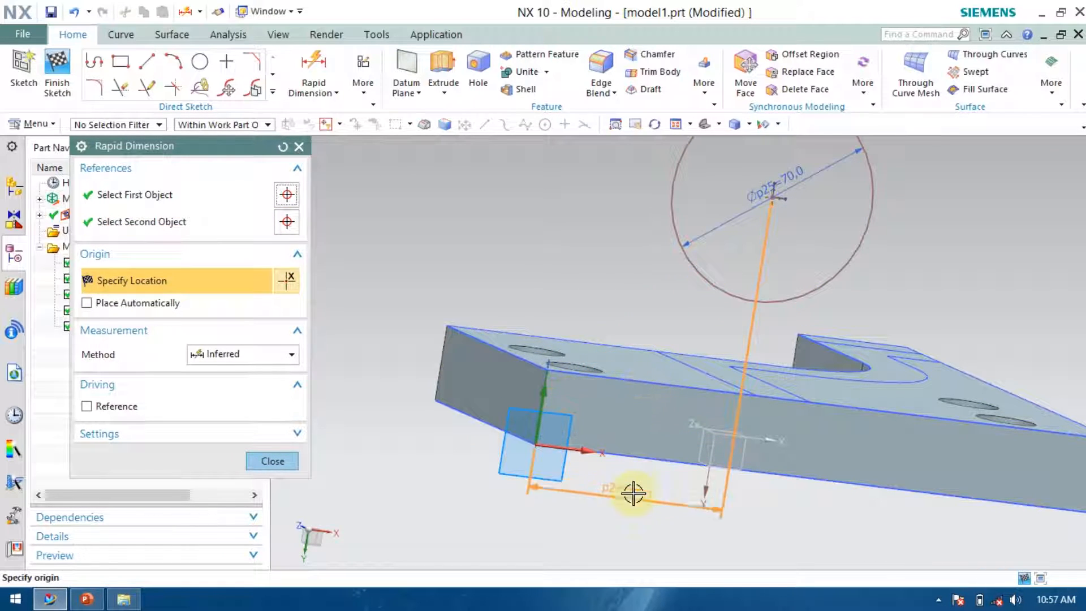
left_click(588, 511)
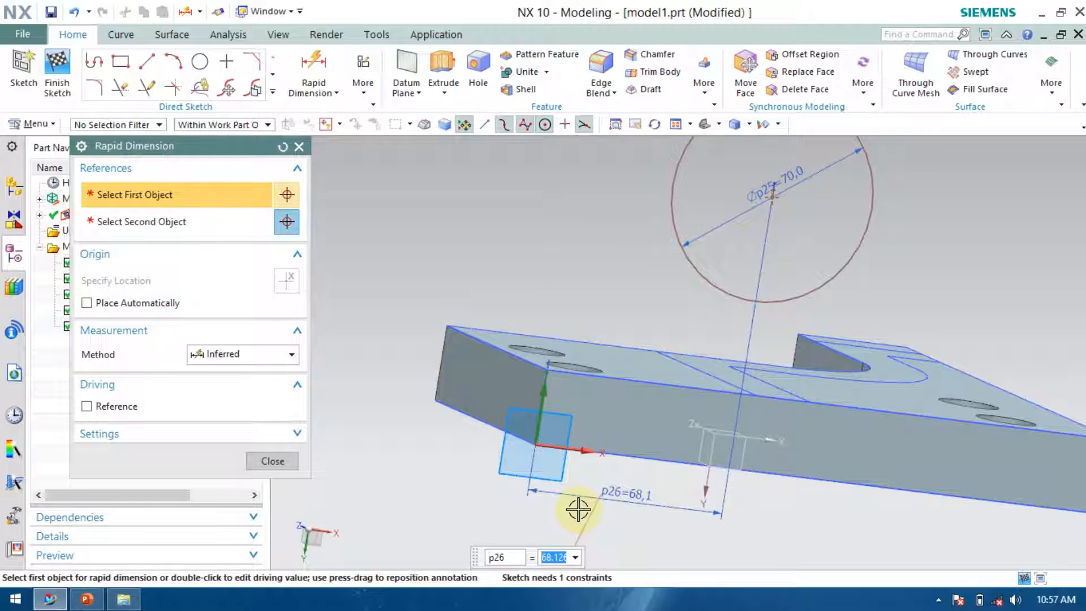
type("83")
key("Return")
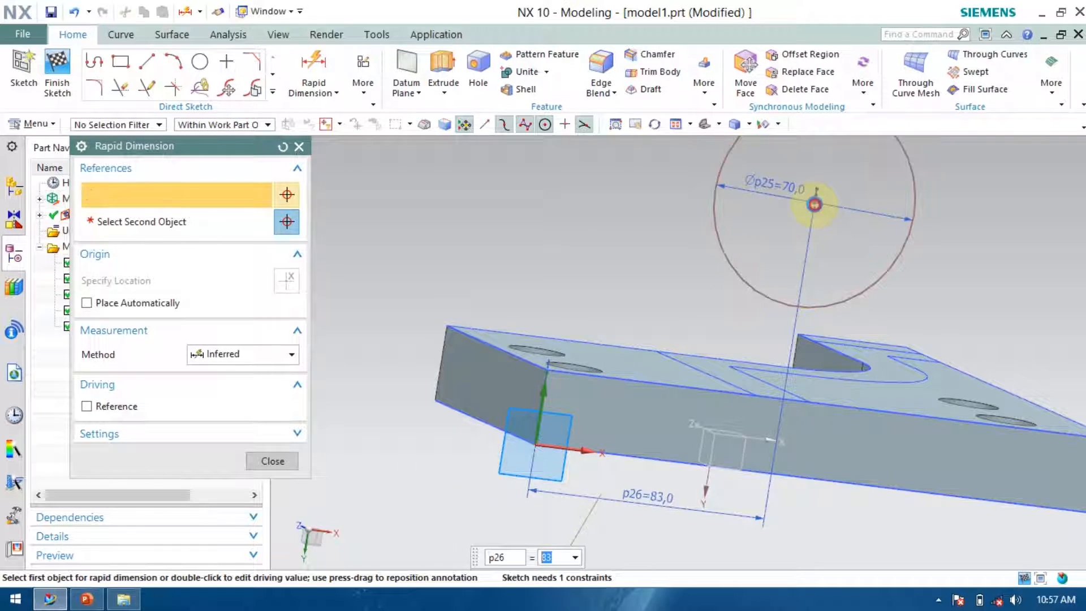
Dimension the boss circle's center height above the plate's bottom edge as 102 mm, close the dimension tool, and finish the sketch.
left_click(814, 204)
left_click(654, 460)
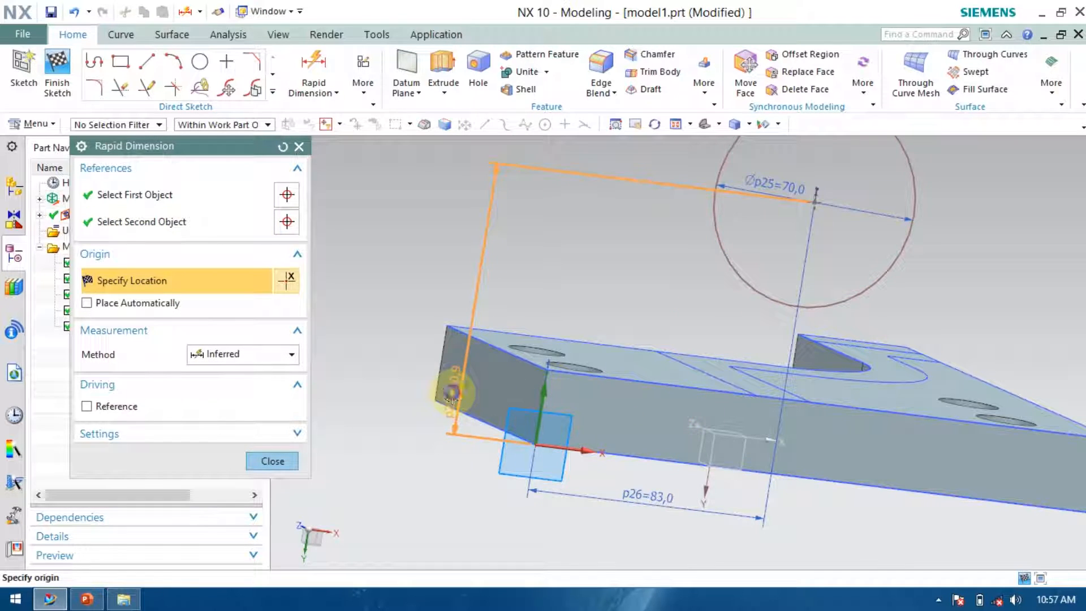
left_click(452, 392)
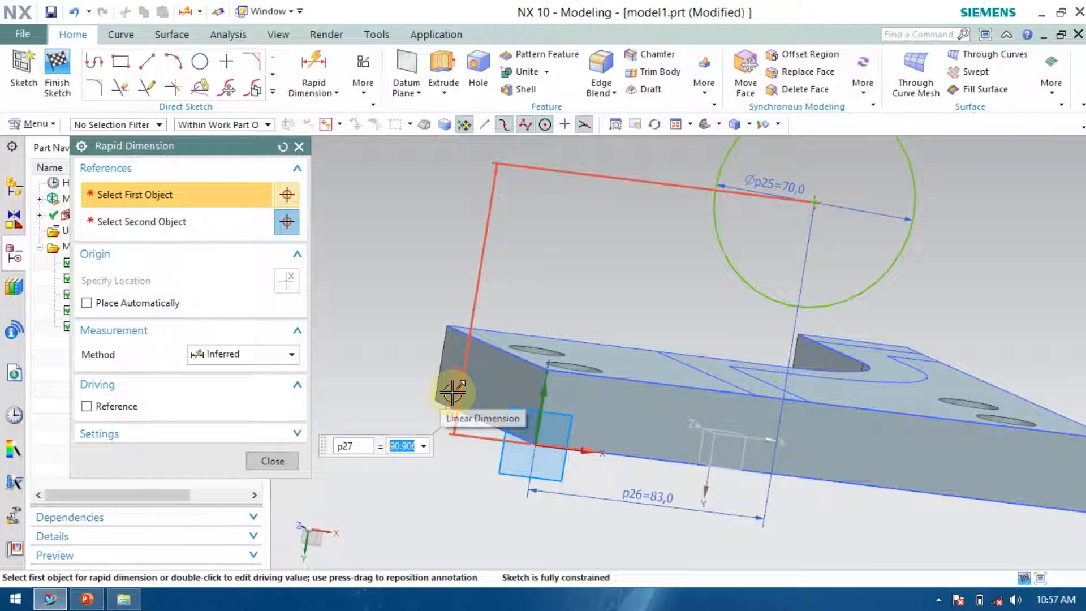
type("10")
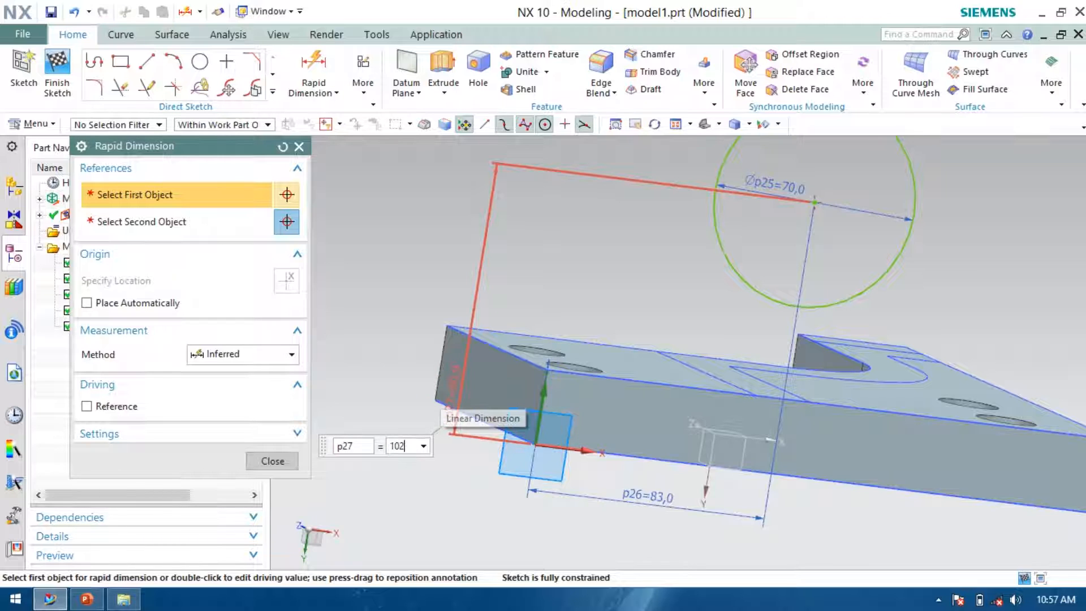
type("2")
key("Return")
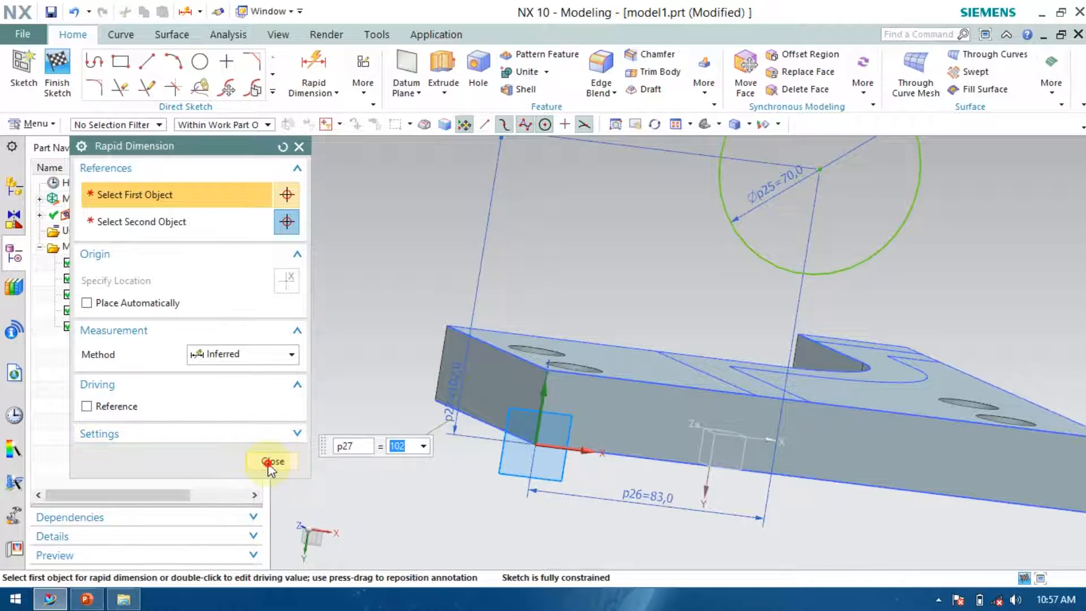
left_click(271, 466)
middle_click_drag(795, 375, 872, 363)
left_click(57, 72)
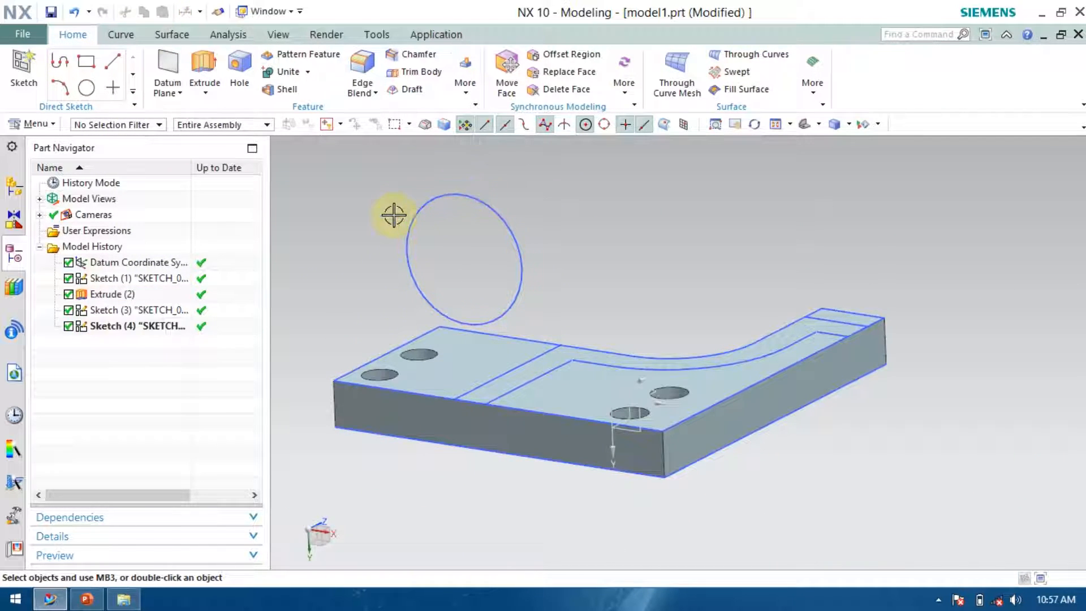
Reopen the front-face sketch, add a concentric 38 mm diameter circle inside the 70 mm circle, and finish the sketch.
double_click(136, 325)
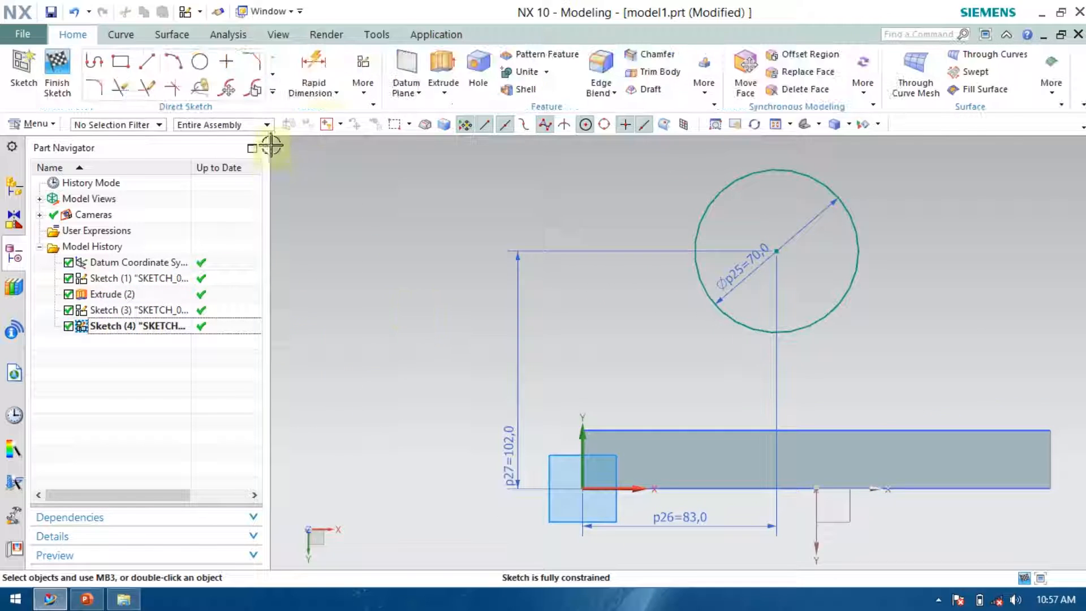
left_click(213, 71)
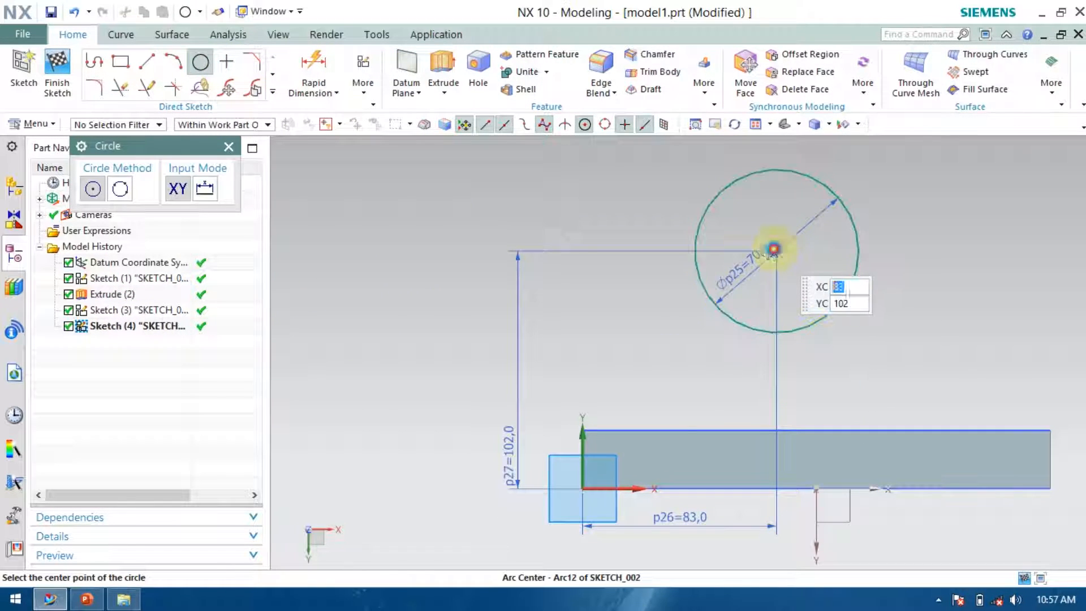
left_click(776, 250)
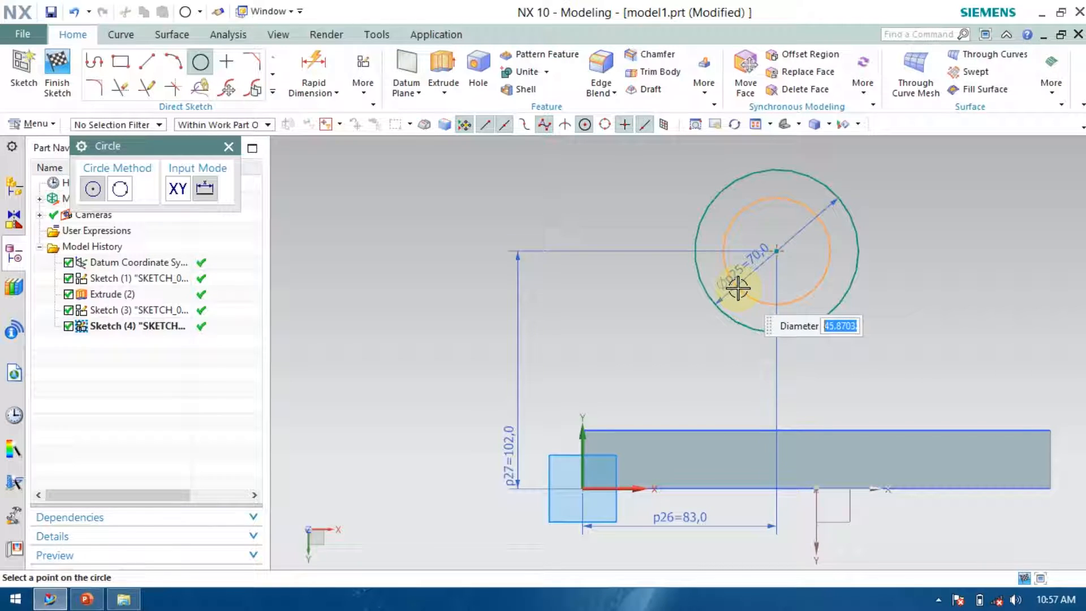
type("38")
key("Return")
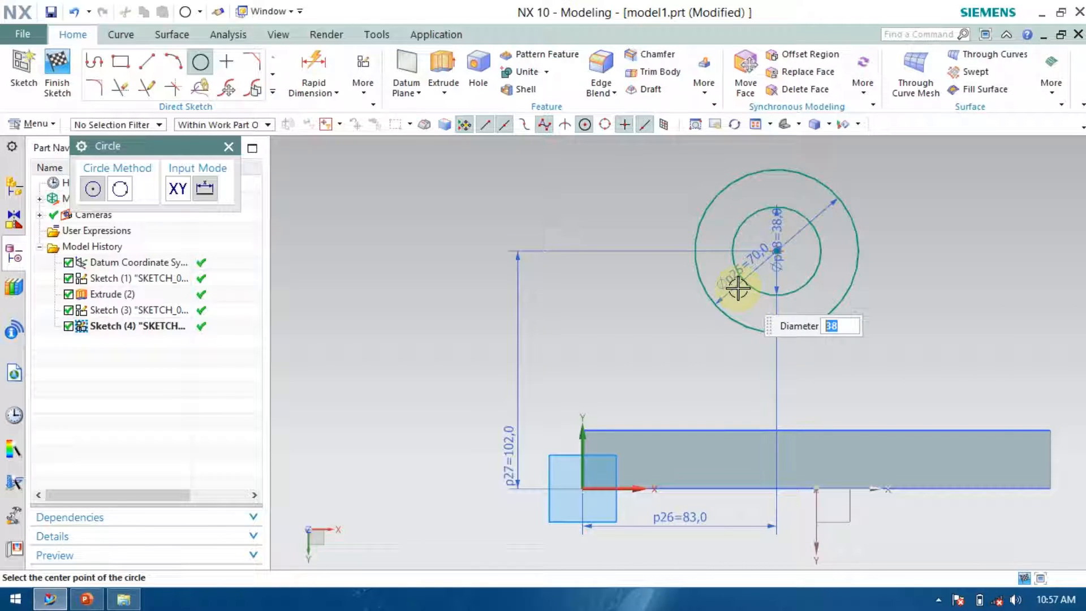
left_click(57, 70)
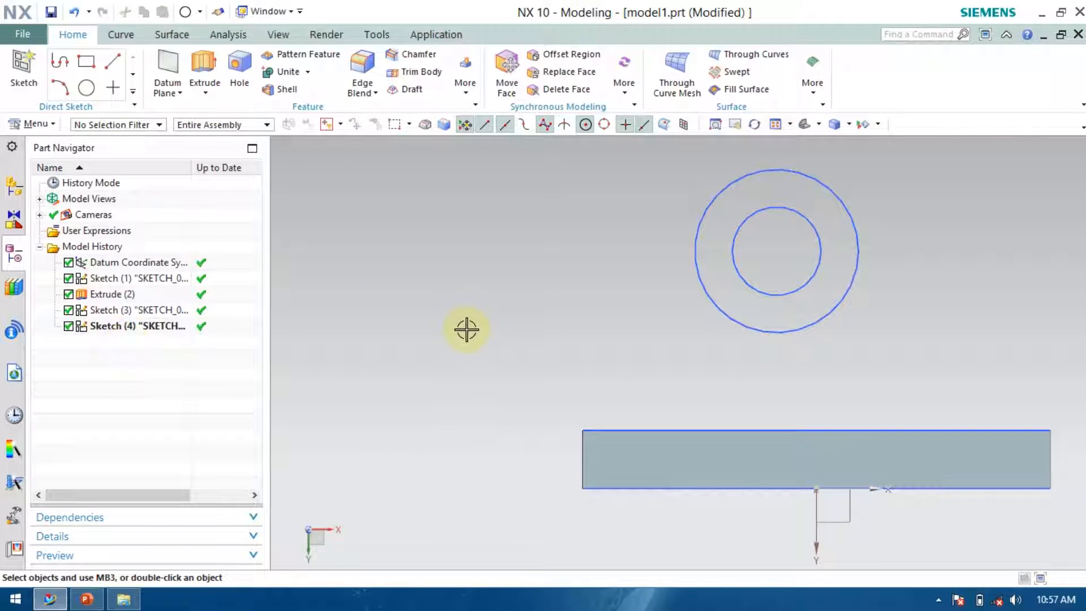
Reopen the top-face sketch, run Quick Trim across segments of the plate outline, and finish the sketch.
scroll(466, 329, "down", 3)
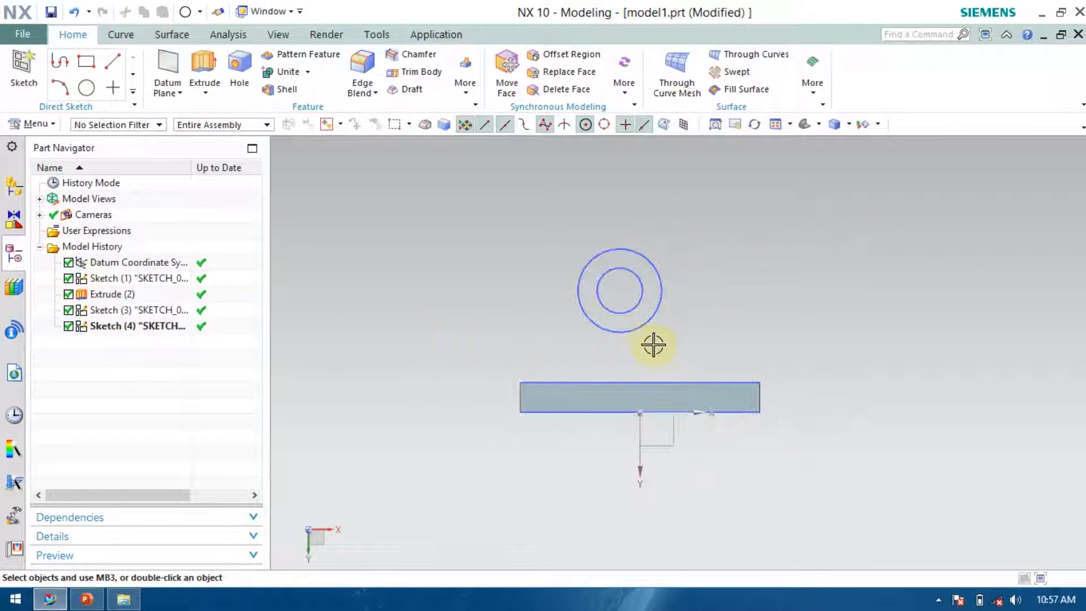
left_click(109, 314)
mouse_move(1018, 317)
middle_mouse_down()
mouse_move(957, 347)
mouse_move(653, 375)
middle_mouse_up()
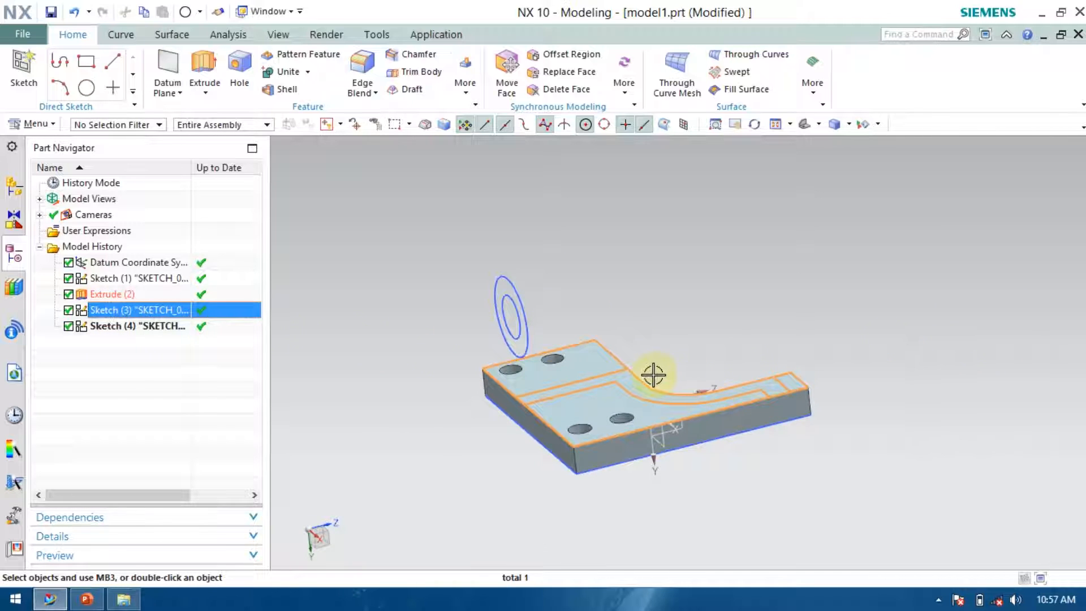
double_click(164, 311)
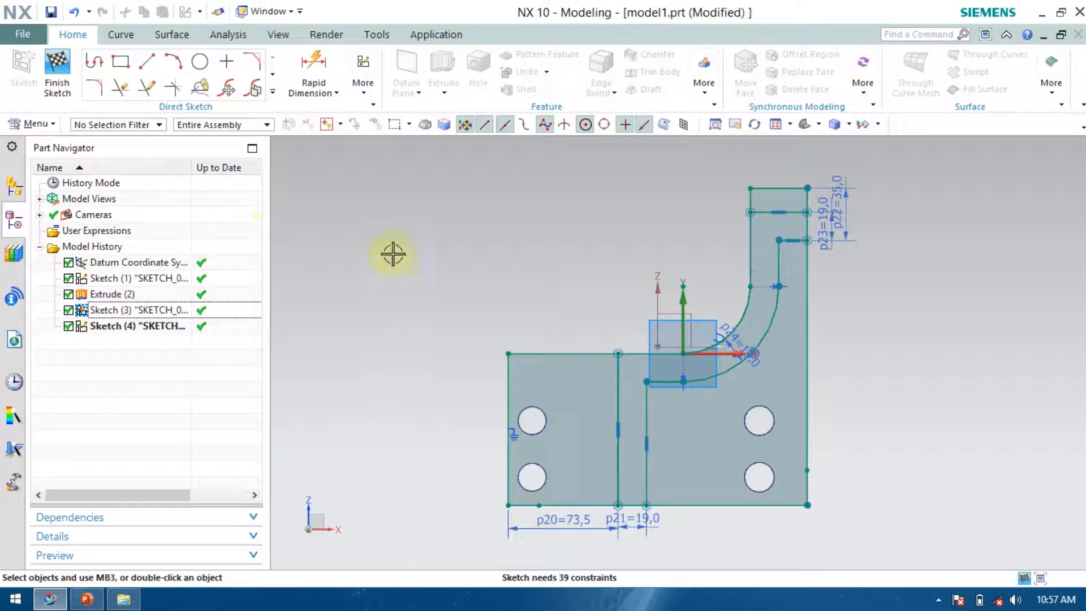
left_click(120, 89)
left_click_drag(559, 320, 540, 350)
left_click_drag(517, 478, 550, 528)
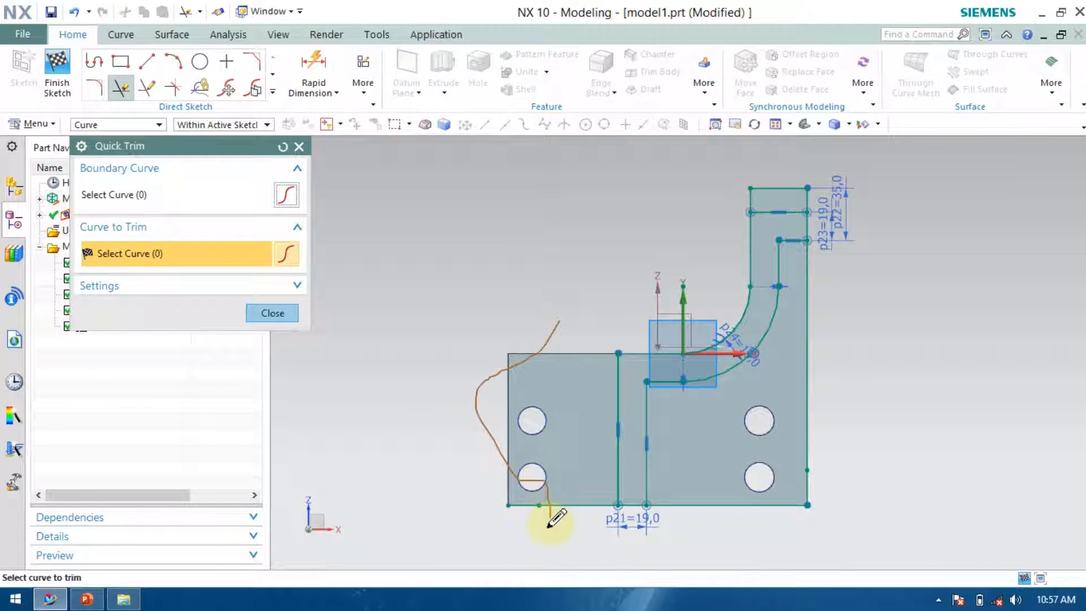
mouse_move(713, 589)
left_mouse_down()
mouse_move(843, 443)
mouse_move(908, 238)
mouse_move(865, 187)
mouse_move(670, 193)
left_mouse_up()
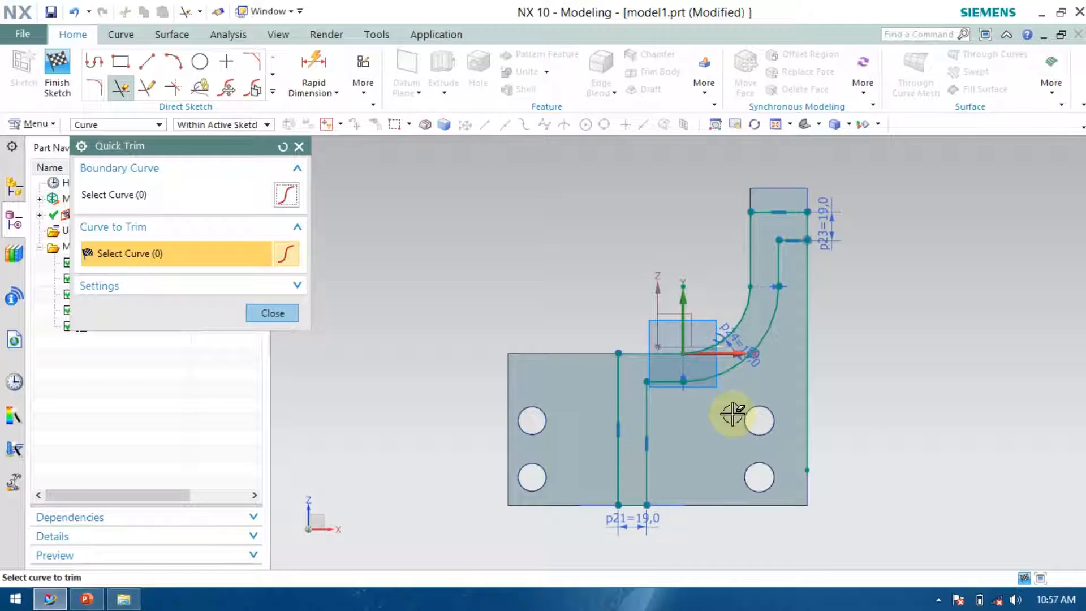
scroll(631, 539, "up", 5)
scroll(620, 493, "up", 2)
scroll(575, 491, "down", 8)
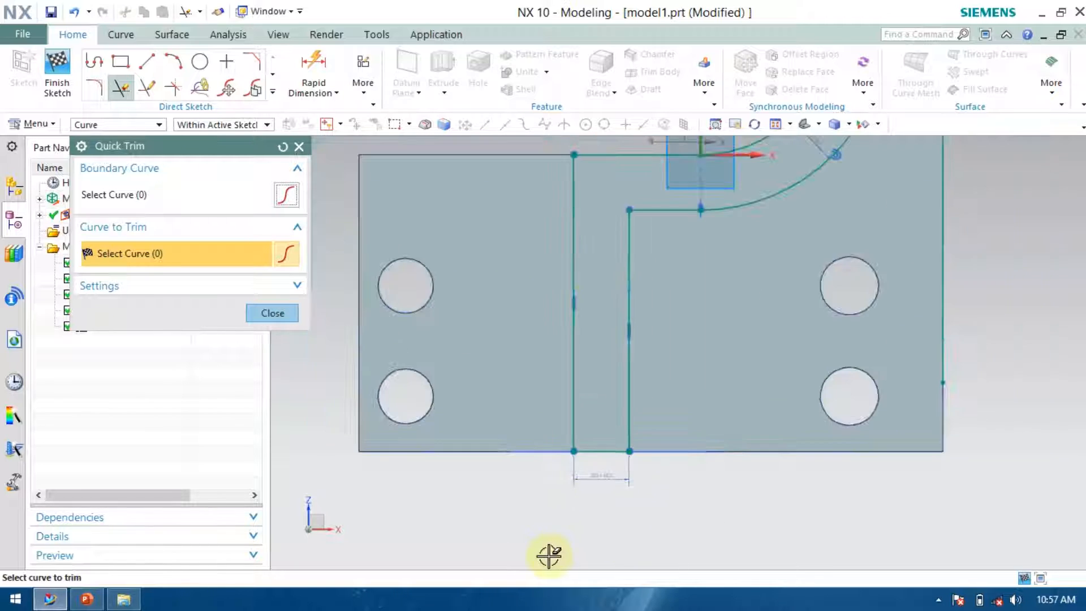
left_click(275, 312)
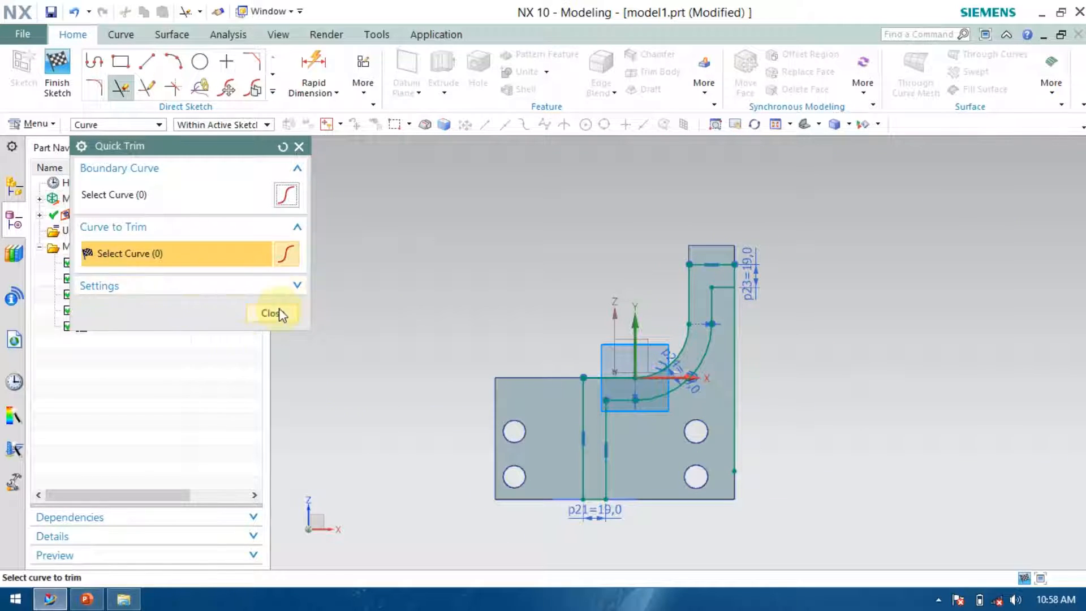
left_click(65, 78)
middle_click_drag(410, 431, 332, 424)
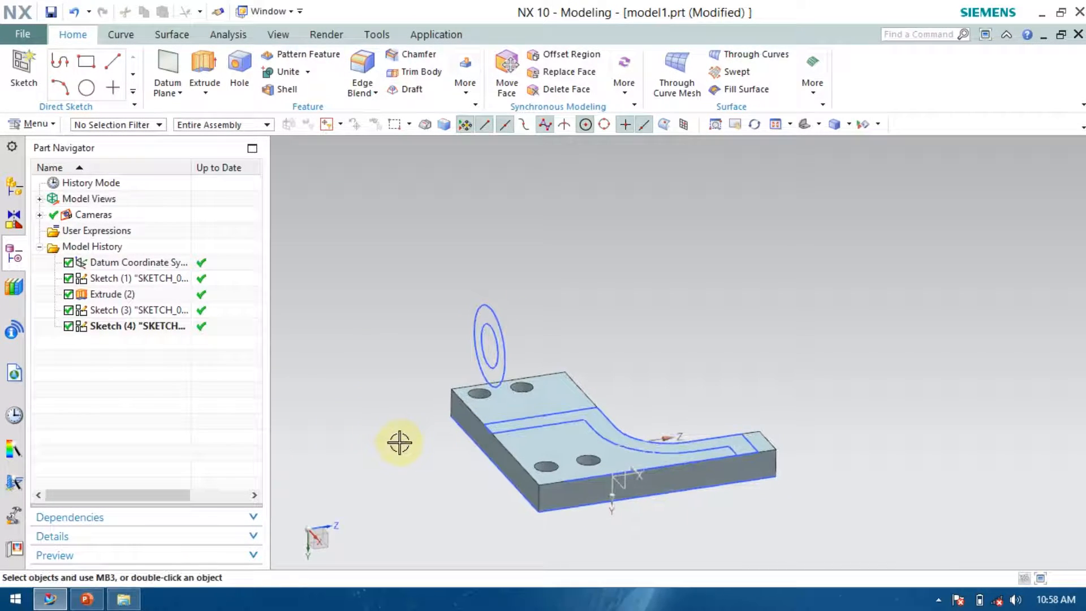
left_click(539, 419)
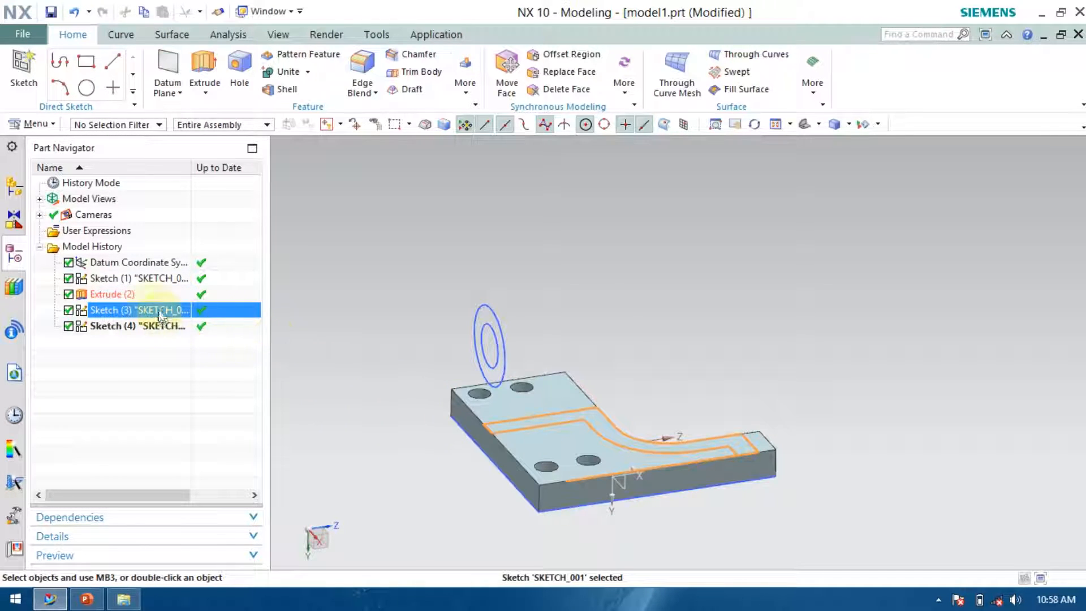
left_click_drag(143, 310, 142, 337)
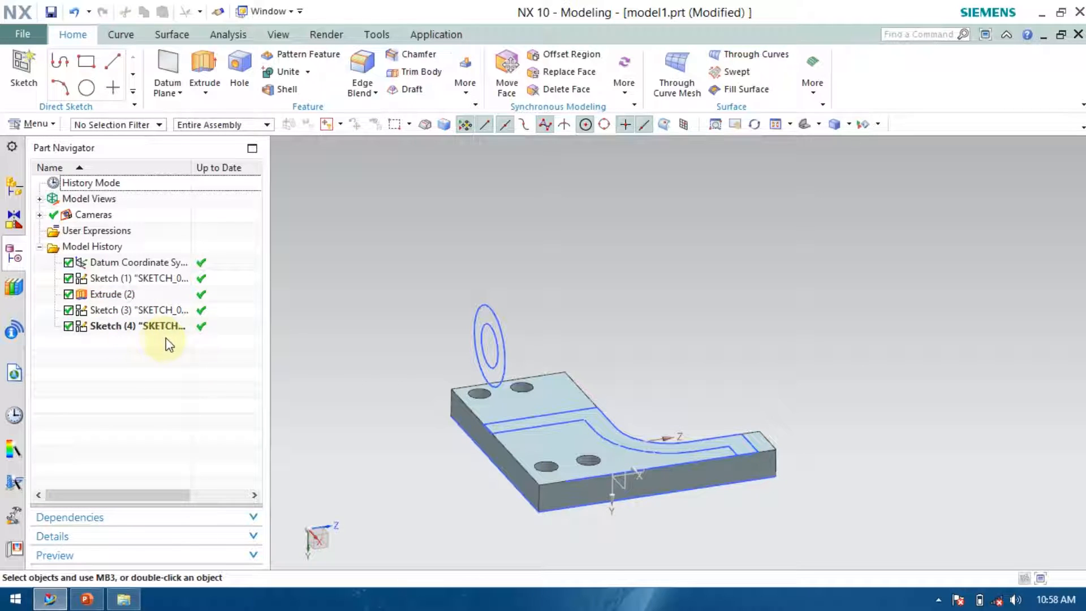
Create a new sketch on the plate's long side face.
left_click(22, 67)
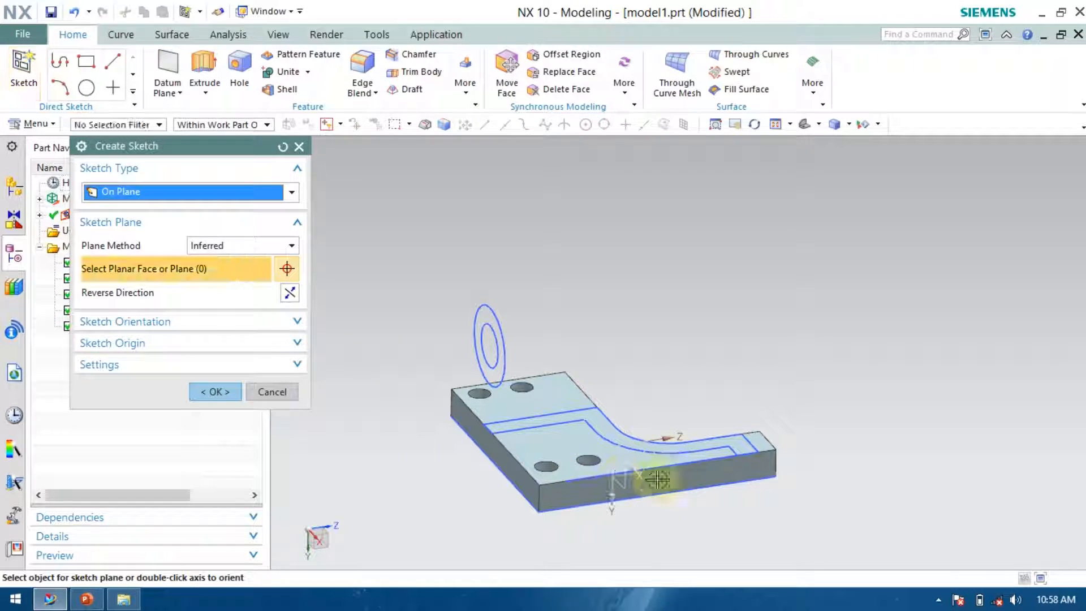
left_click(720, 483)
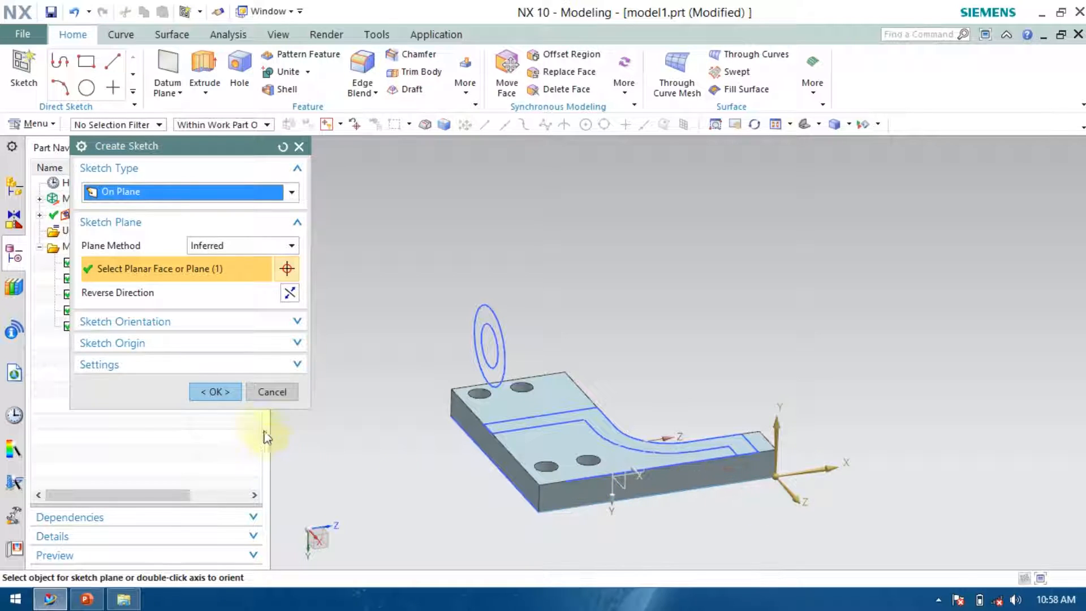
left_click(212, 393)
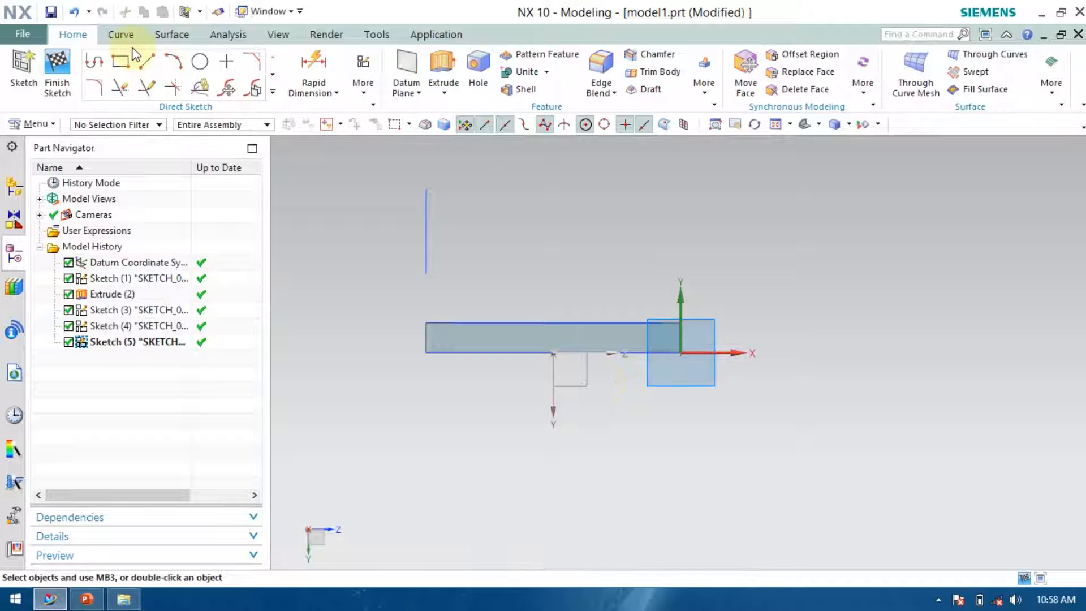
Draw a circle above the plate's edge in the new sketch and dimension its diameter as 70 mm.
left_click(199, 61)
left_click(650, 231)
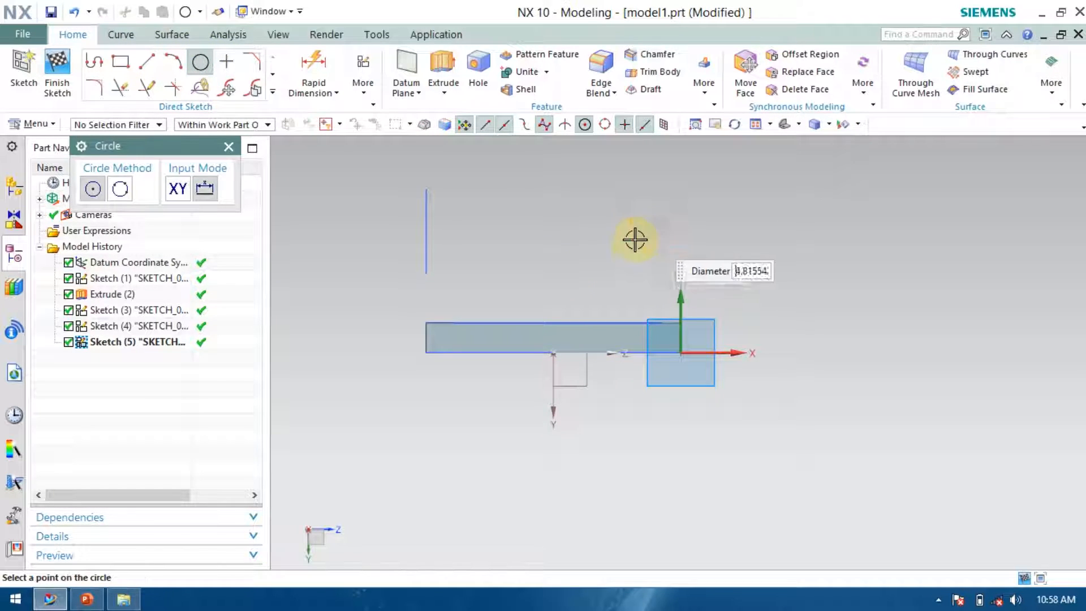
left_click(617, 249)
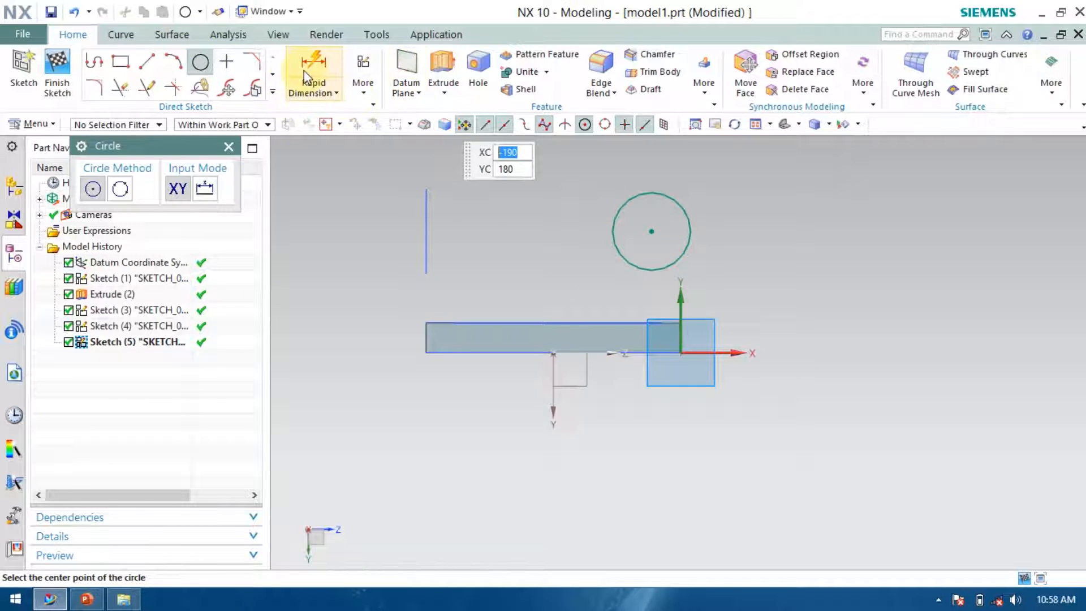
left_click(302, 92)
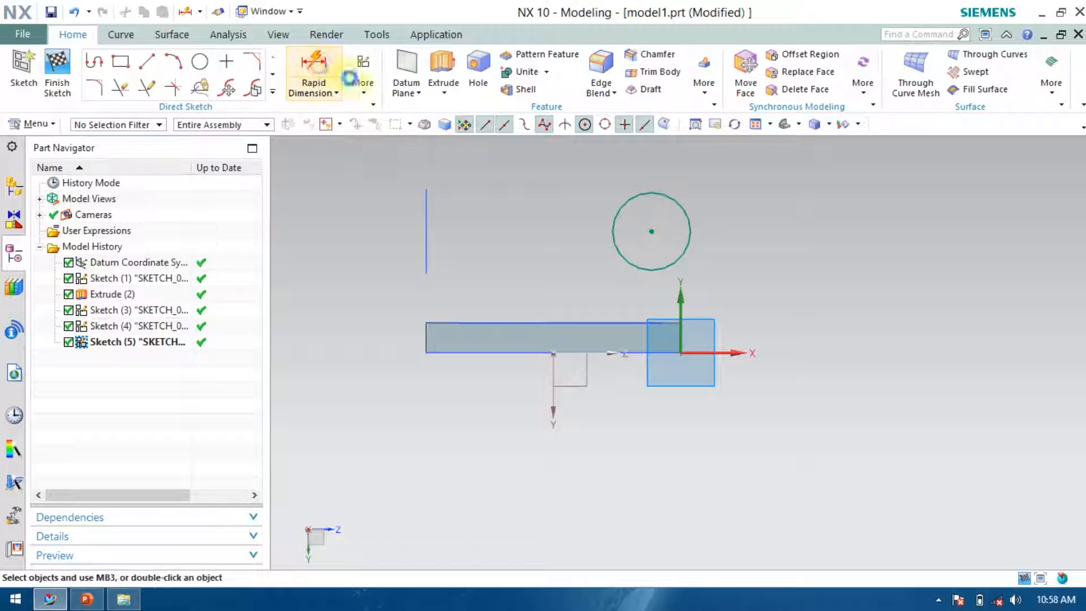
left_click(655, 194)
left_click(773, 208)
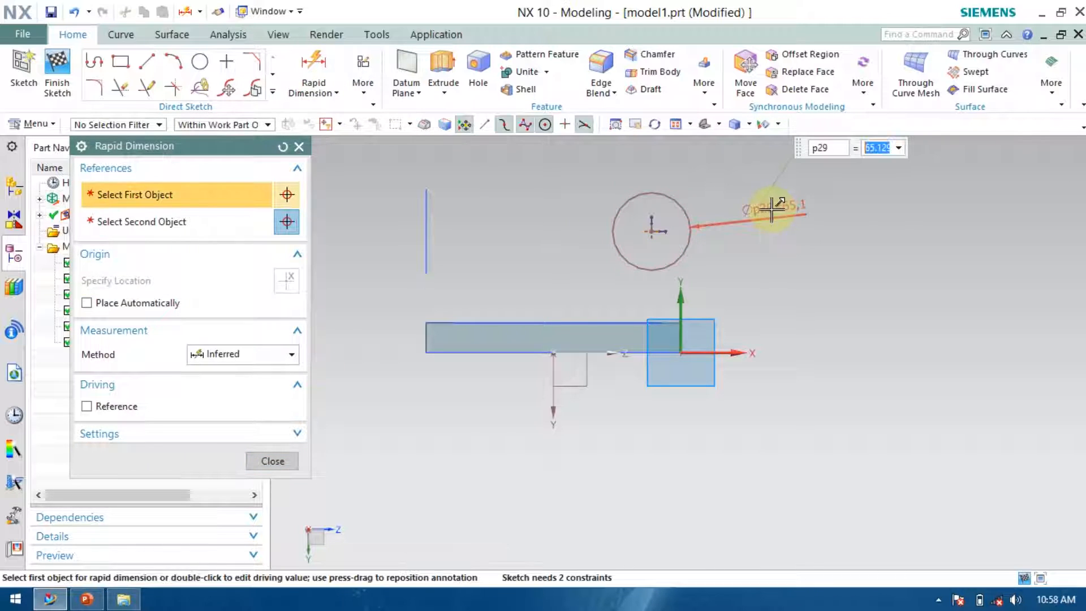
type("70")
key("Return")
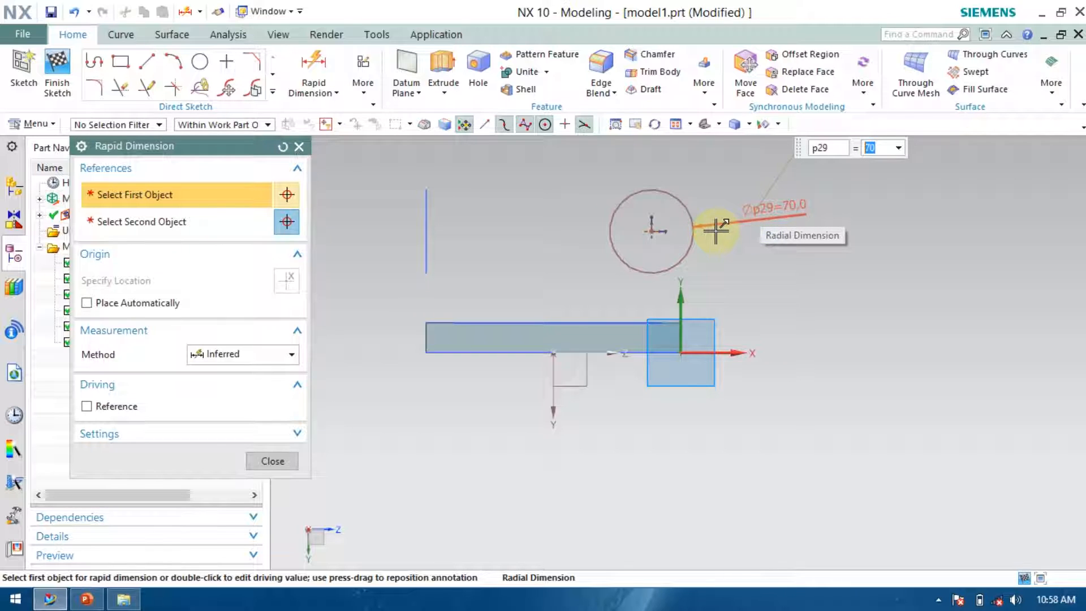
Dimension the vertical distance from the circle's centre to the plate's edge line as 102 mm.
scroll(636, 276, "down", 2)
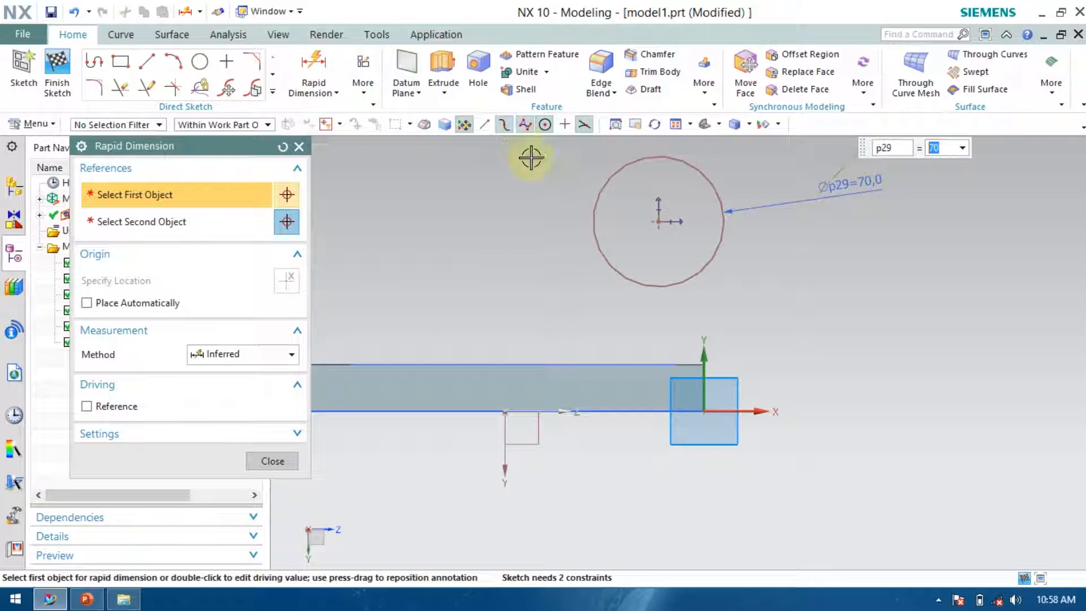
left_click(658, 222)
left_click(673, 412)
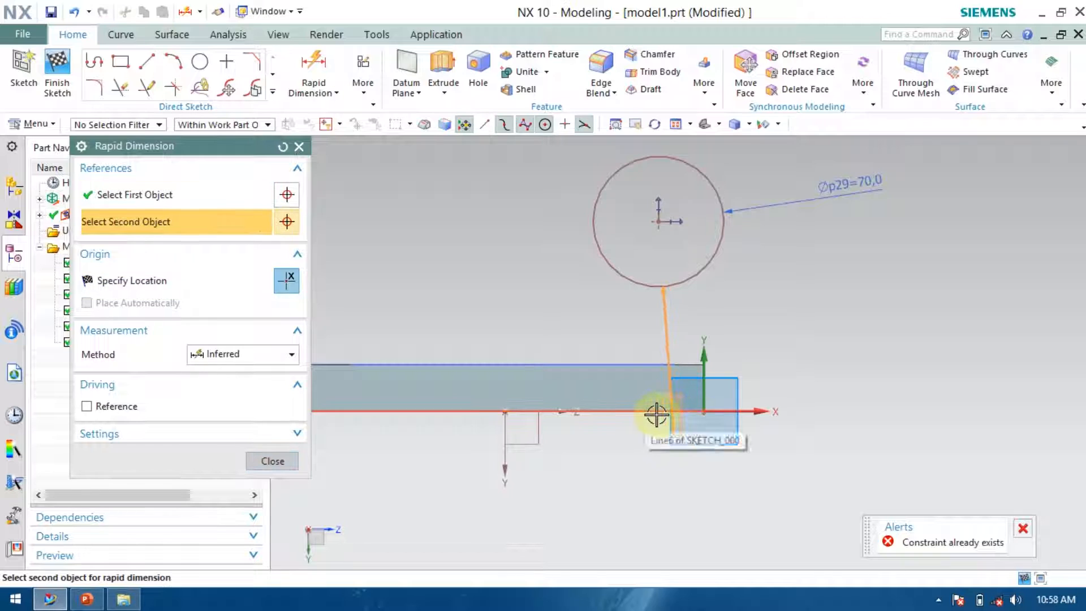
left_click(846, 396)
left_click(863, 394)
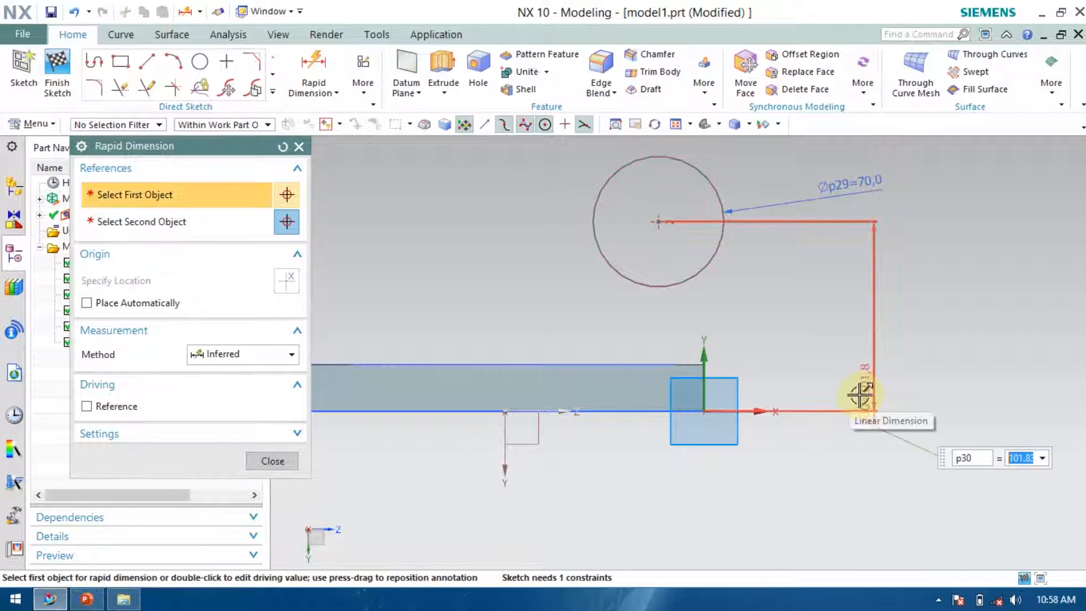
type("10")
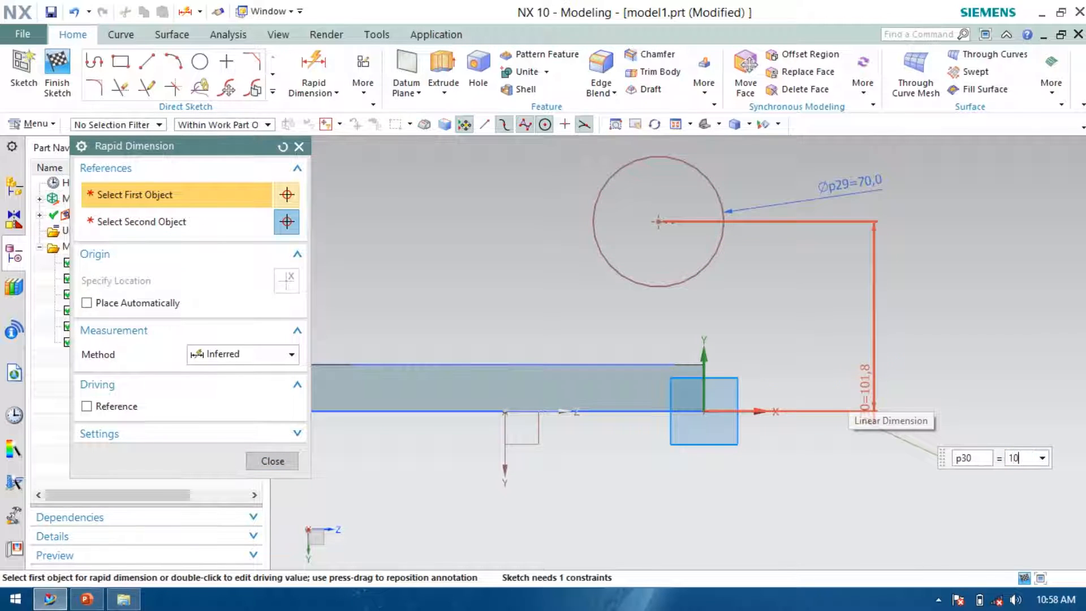
type("2")
key("Return")
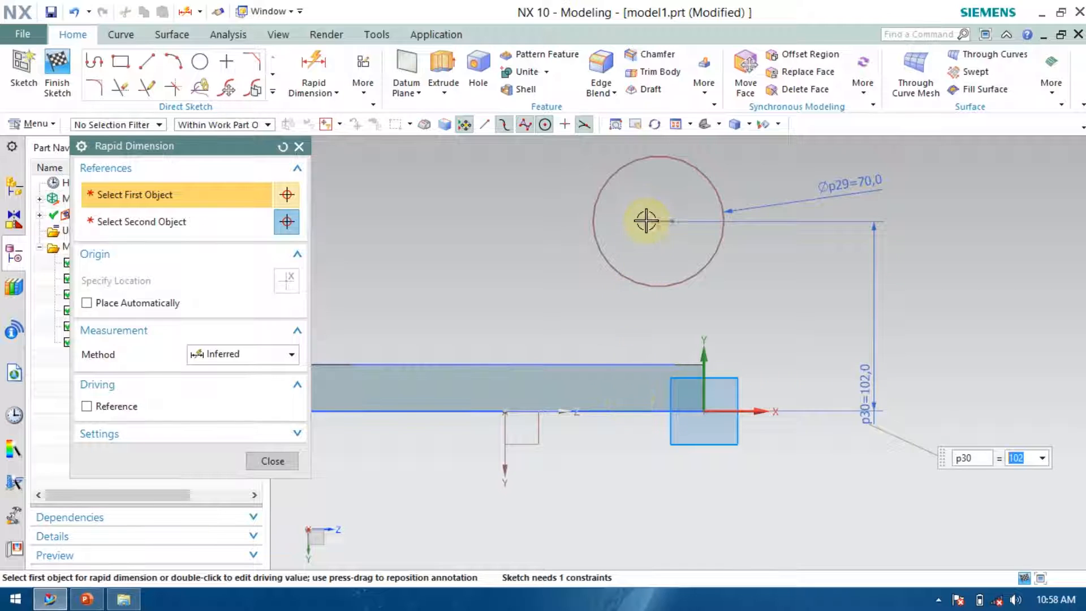
Dimension the horizontal distance from the circle's centre to the plate's end as 35-8.5 mm and close the dimension tool.
scroll(658, 230, "up", 1)
left_click(659, 220)
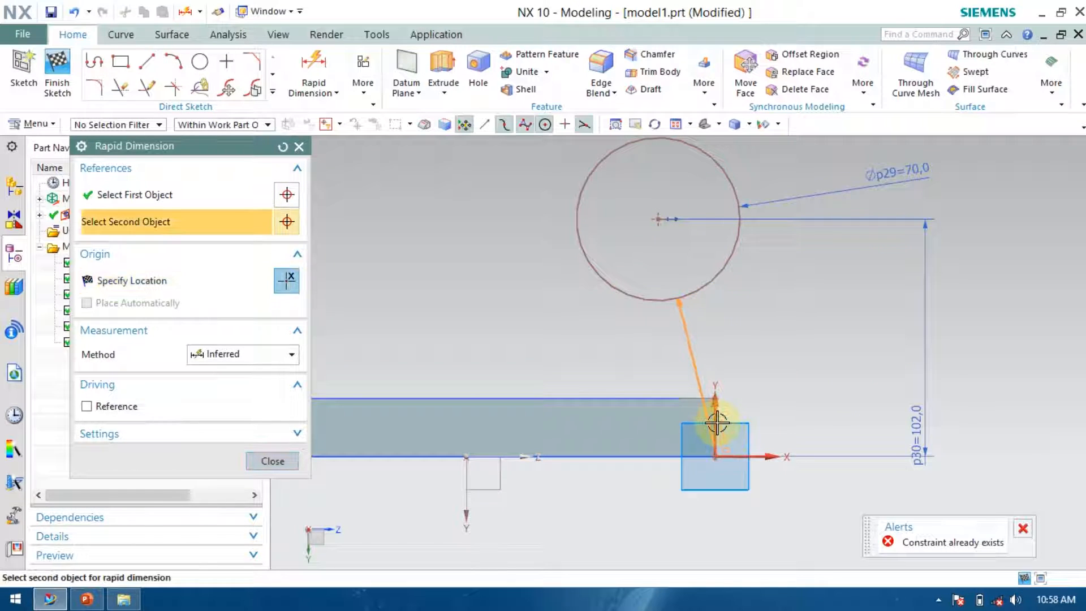
left_click(715, 423)
left_click(611, 491)
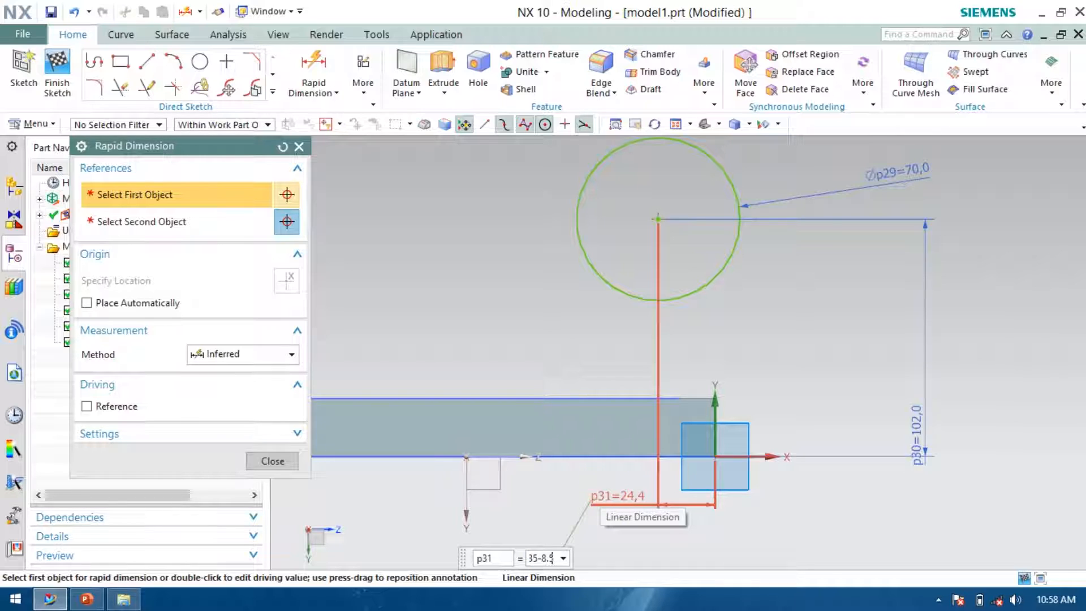
key("Return")
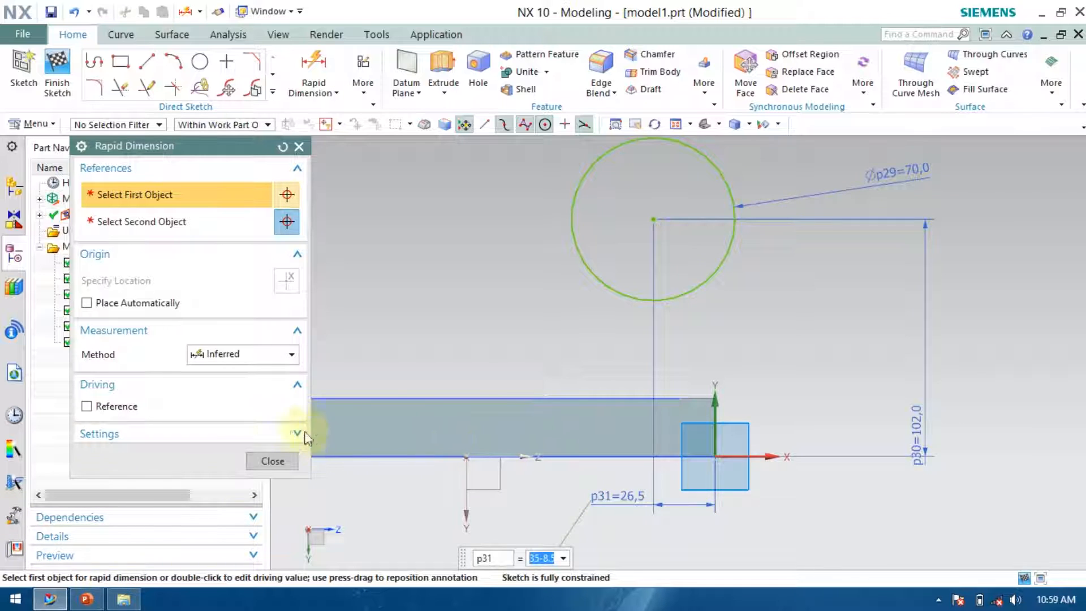
left_click(273, 462)
Draw a concentric 38 mm diameter circle inside the 70 mm circle and finish the sketch.
left_click(200, 61)
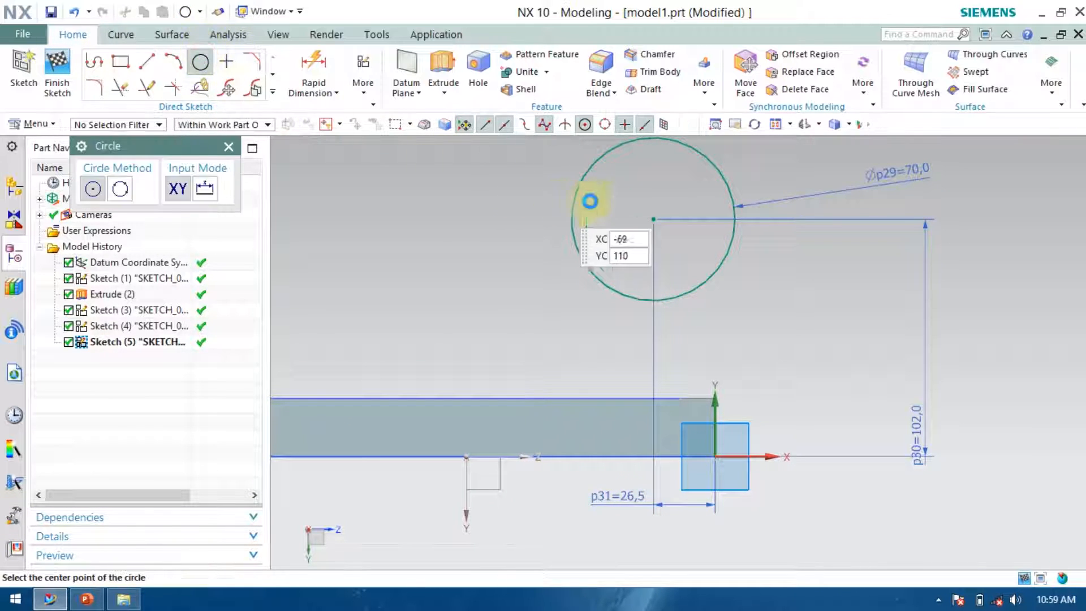
left_click(659, 219)
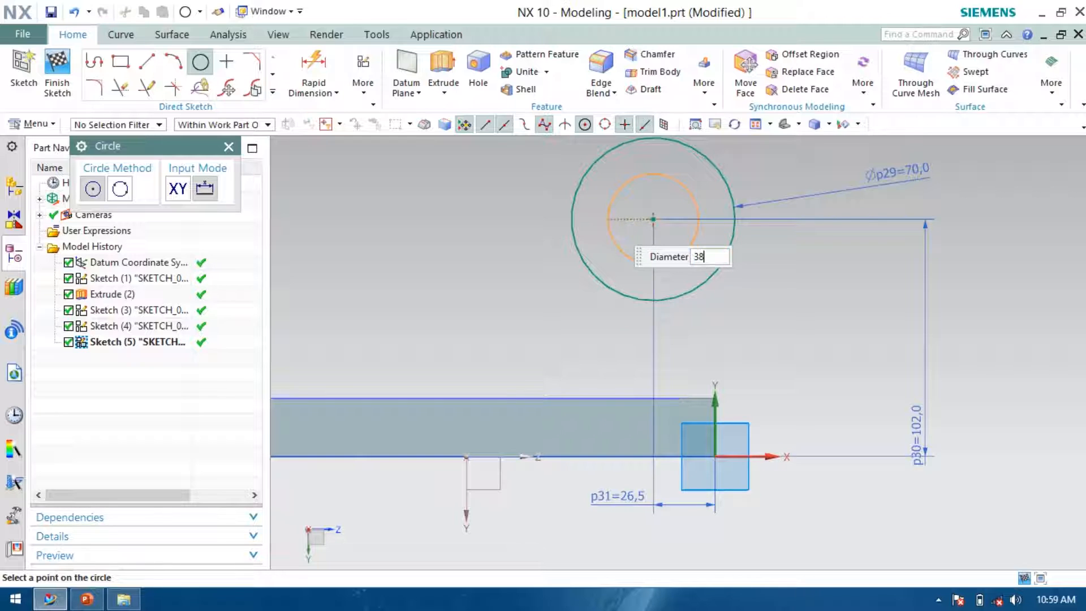
type("38")
key("Return")
left_click(57, 70)
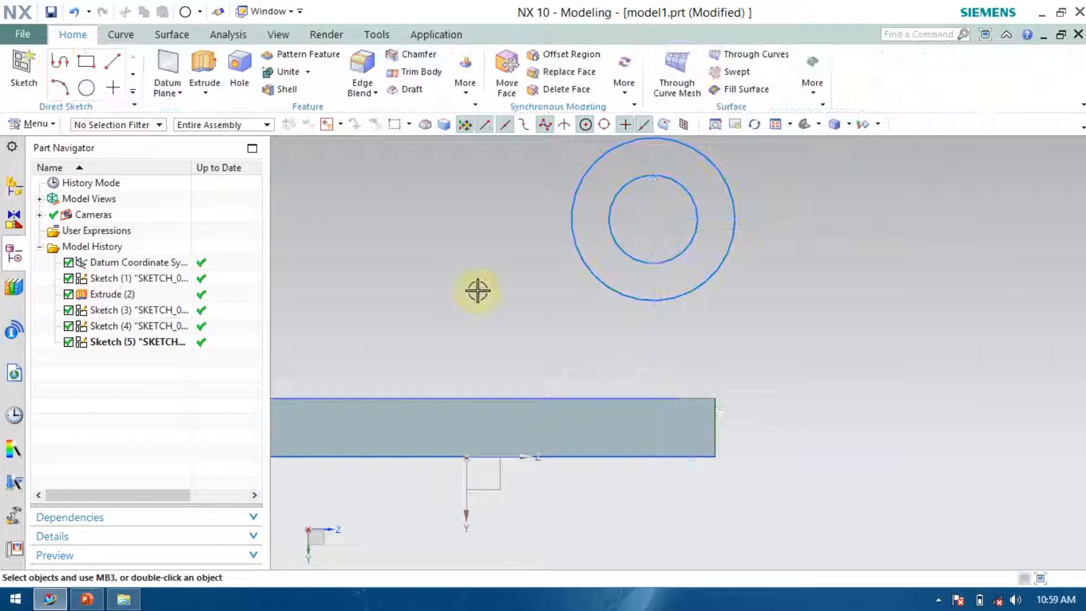
Rotate the model and inspect the sketches listed in the part navigator.
mouse_move(456, 294)
middle_mouse_down()
mouse_move(484, 318)
mouse_move(485, 334)
middle_mouse_up()
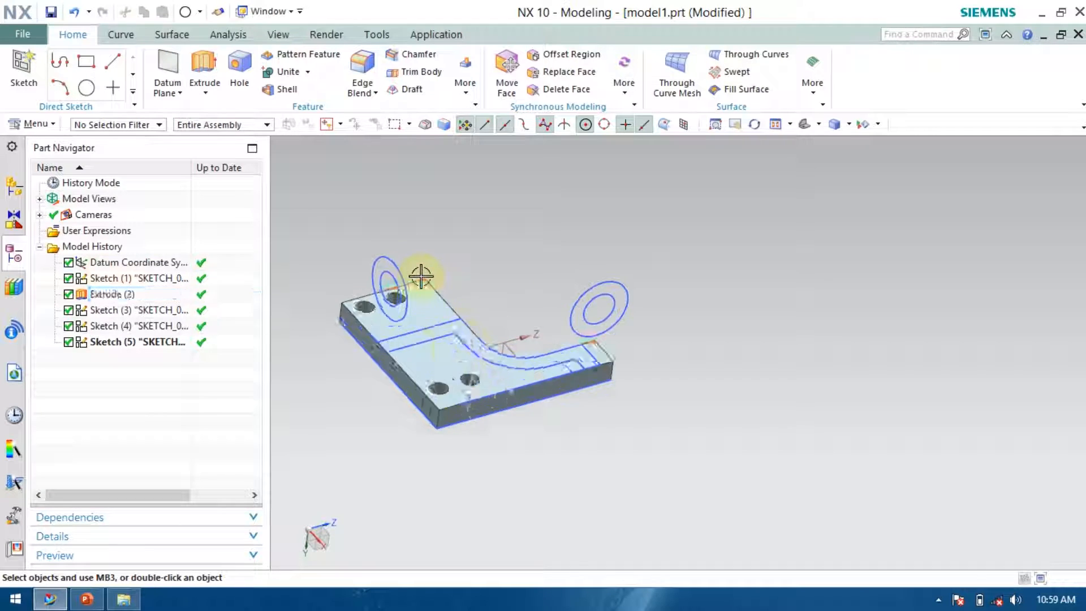
scroll(421, 276, "down", 2)
middle_click_drag(498, 281, 606, 272)
middle_click_drag(607, 277, 588, 273)
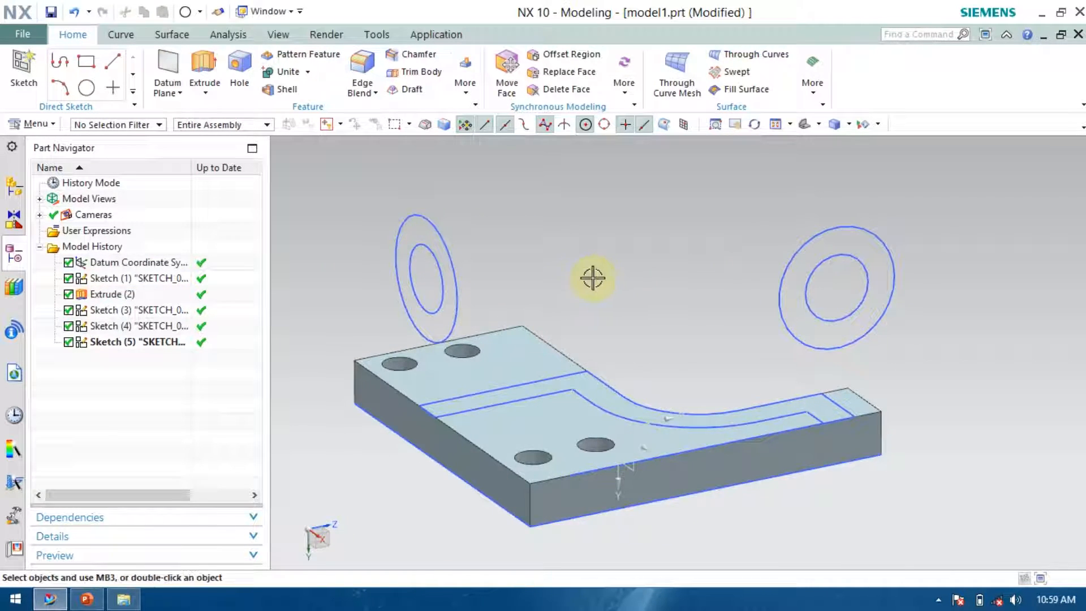
left_click(116, 342)
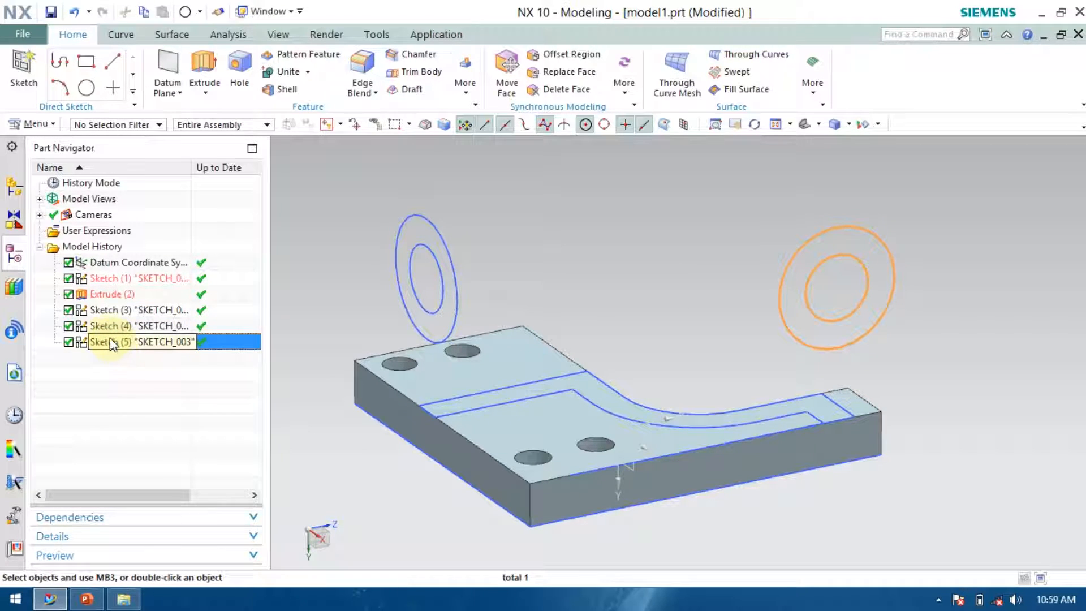
left_click(116, 326)
left_click_drag(122, 326, 119, 348)
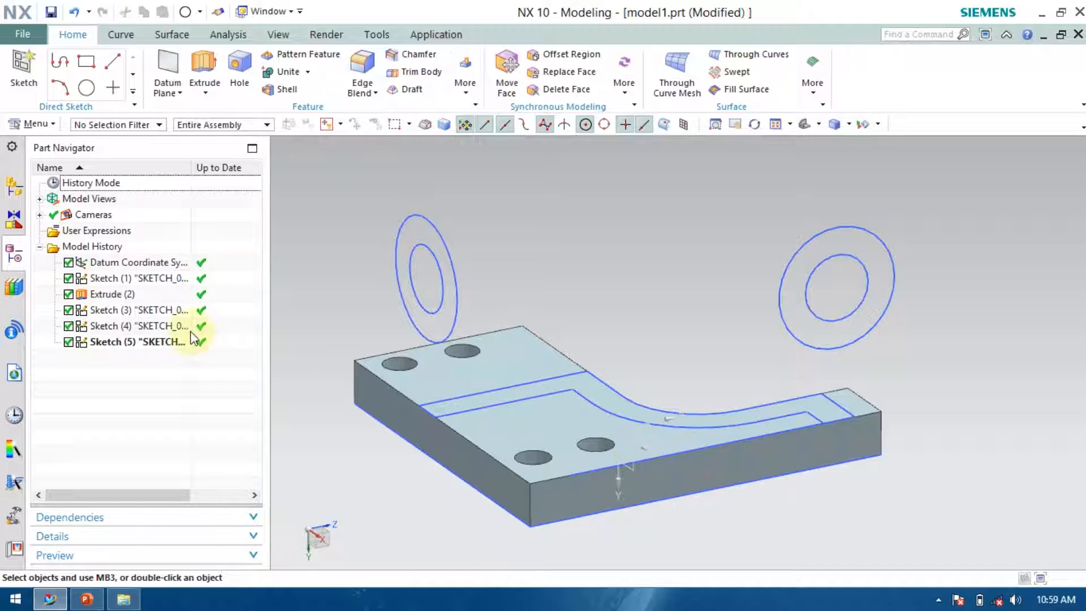
left_click(146, 340)
scroll(666, 492, "up", 5)
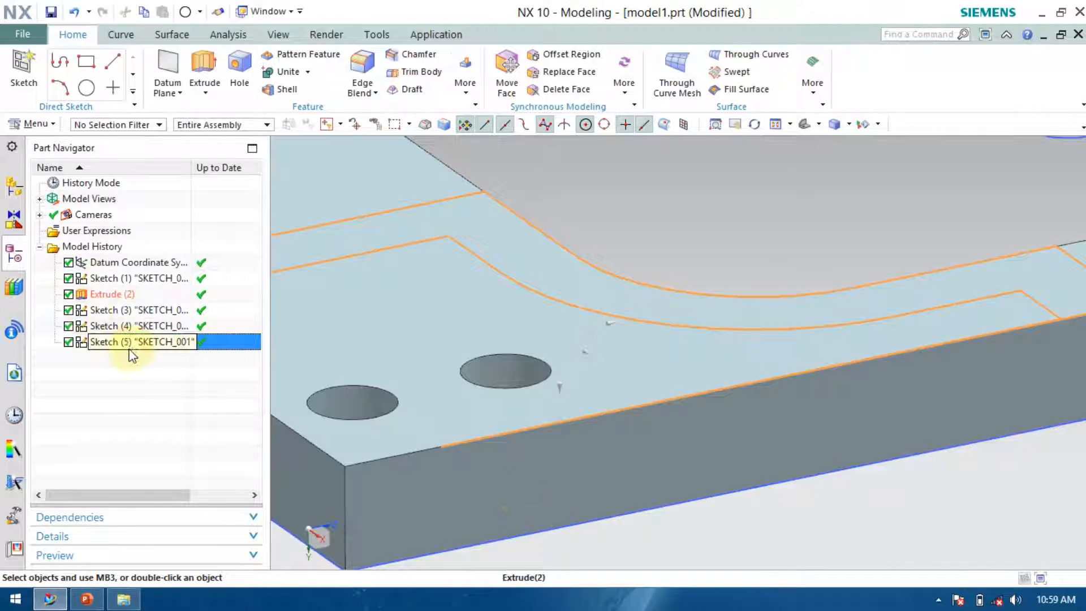
Reopen the top-face sketch, apply Quick Trim to an outline segment, and finish the sketch.
double_click(134, 345)
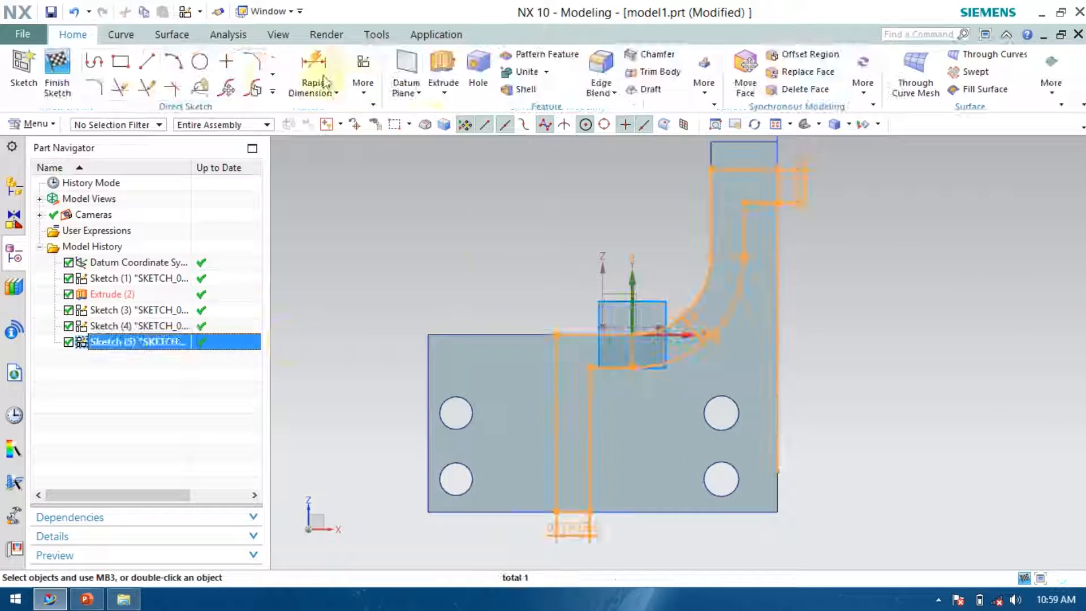
left_click(128, 92)
left_click(786, 321)
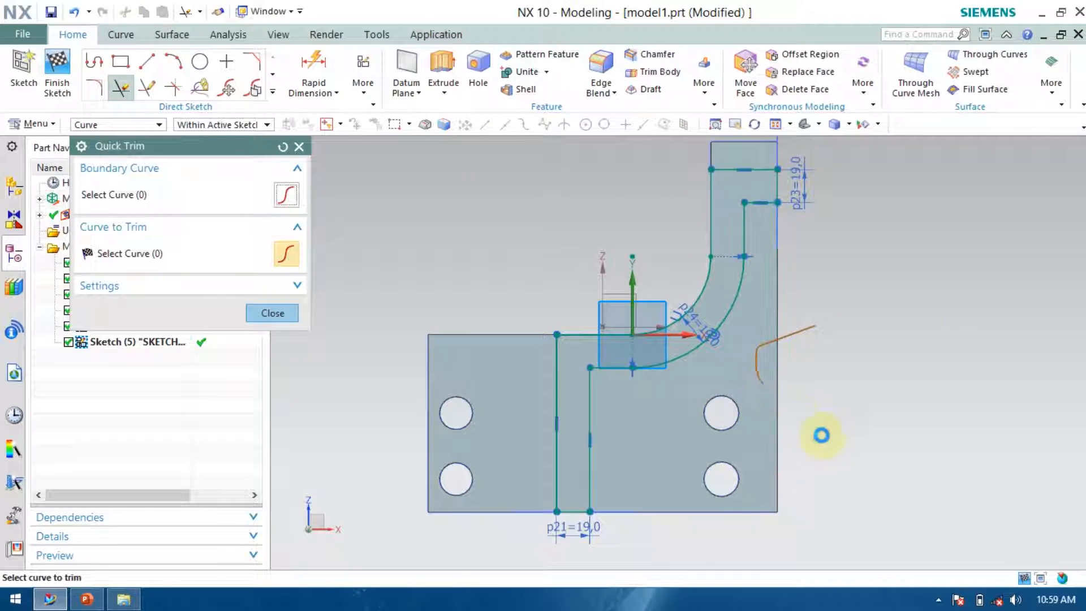
left_click(265, 313)
left_click(56, 74)
Extrude the outer 70 mm circle on the long side face 114 mm away from the plate.
middle_click_drag(343, 401, 317, 356)
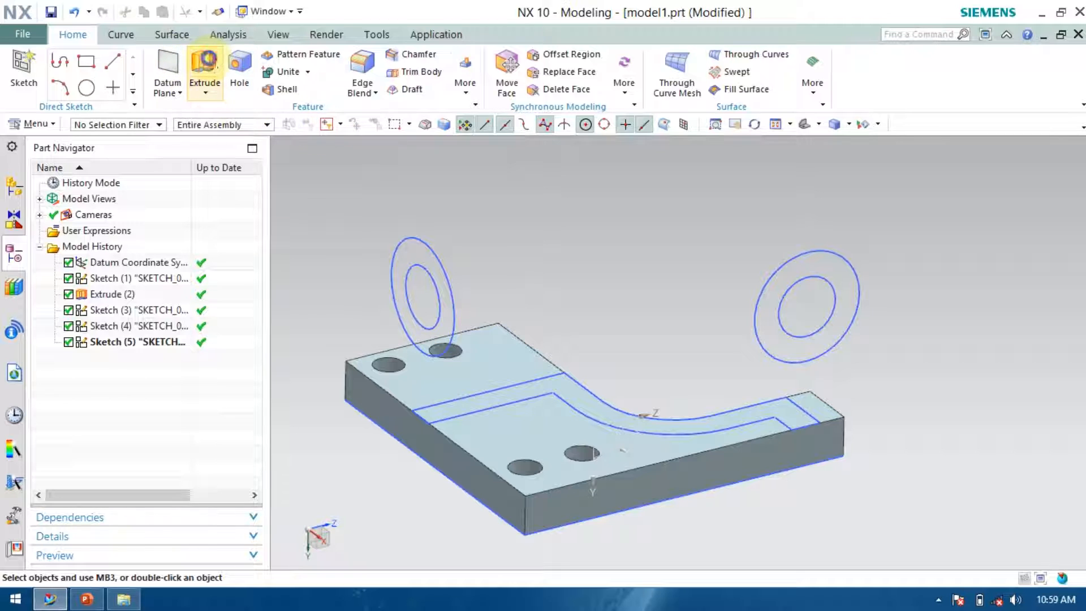
left_click(205, 62)
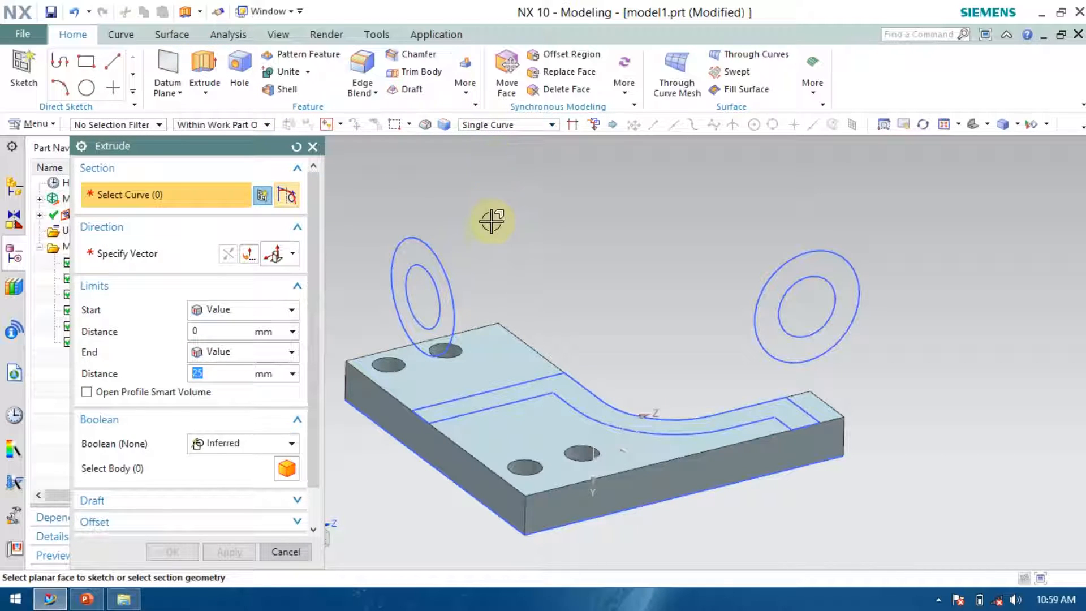
left_click(440, 253)
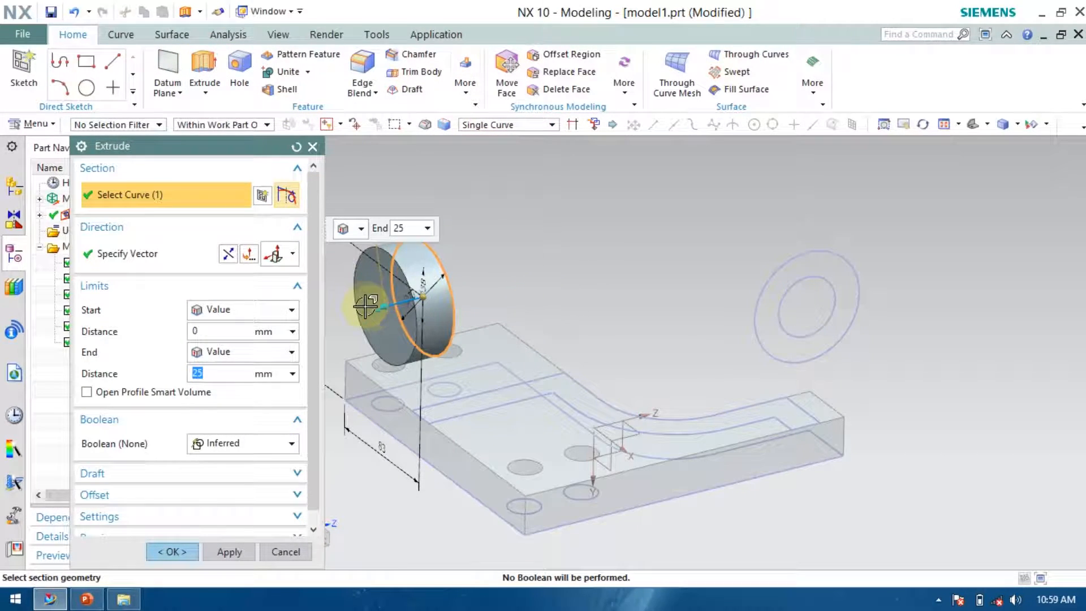
left_click_drag(373, 307, 551, 280)
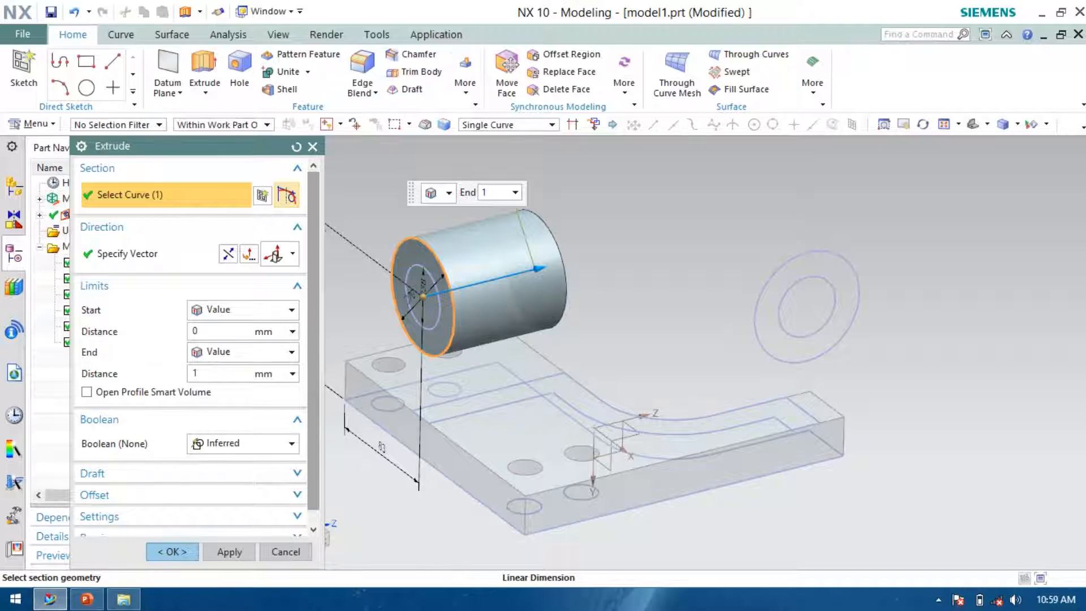
left_click(221, 369)
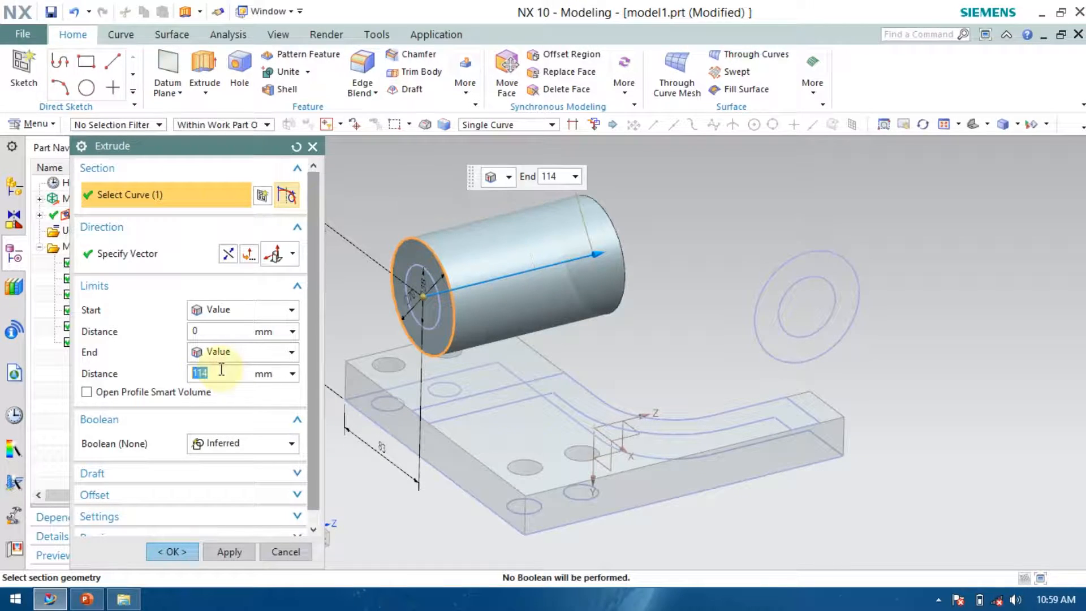
left_click(206, 552)
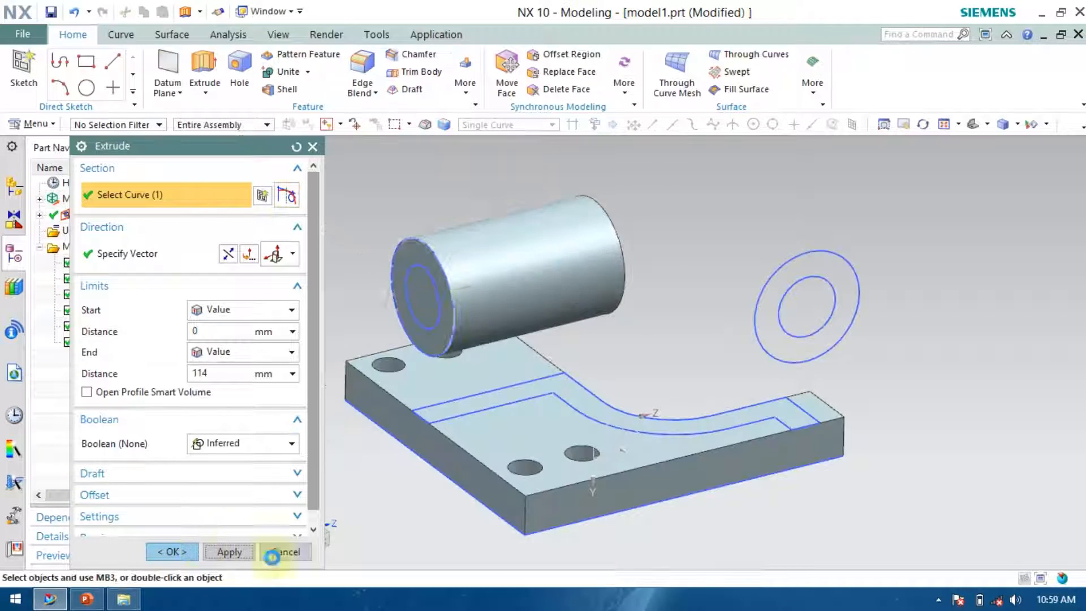
Extrude the outer circle of the other side sketch 51 mm.
left_click(844, 261)
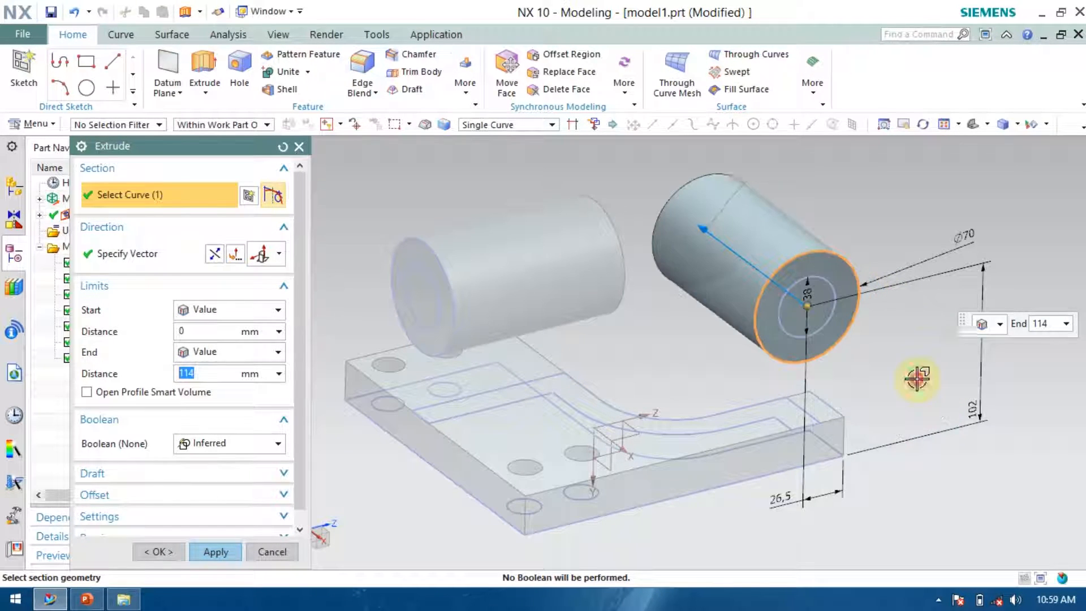
middle_click_drag(967, 473, 897, 511)
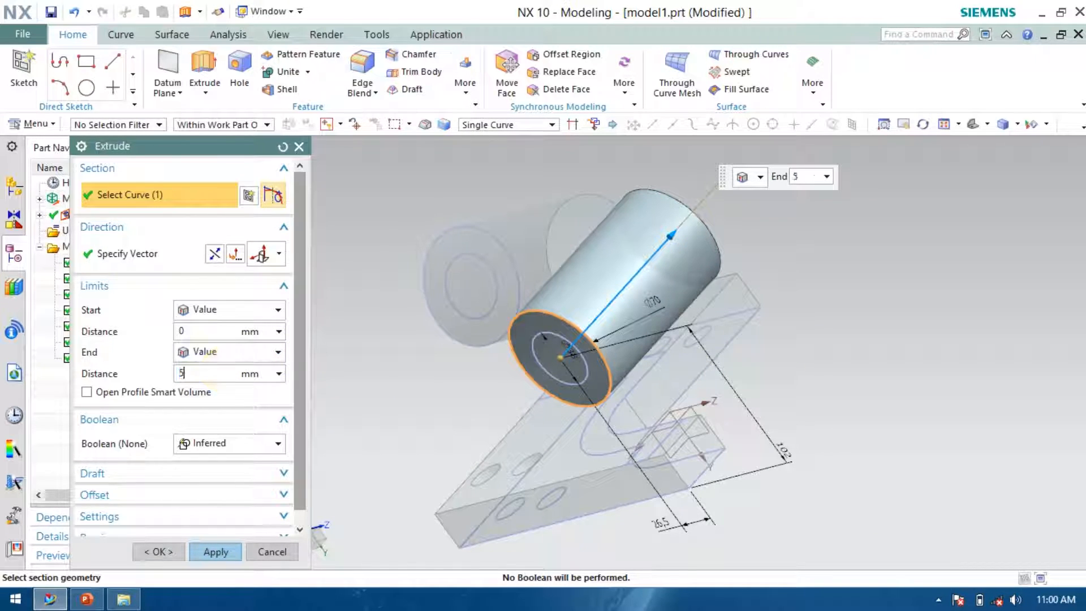
type("51")
key("Return")
left_click(162, 545)
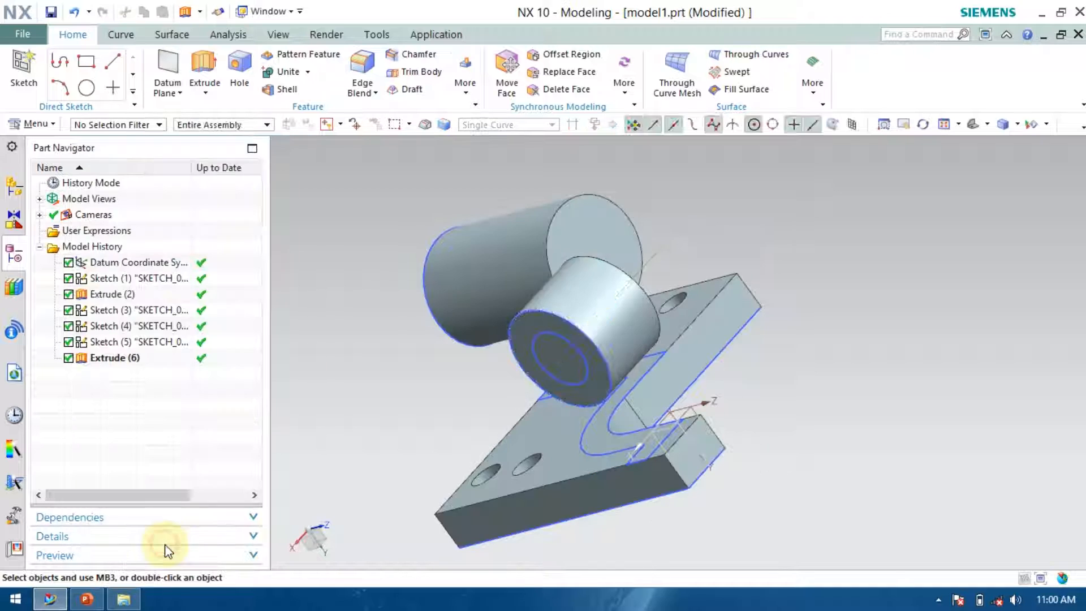
Extrude the trimmed top-face region 76 mm upward using region boundary curve selection, uniting it with the plate.
middle_click_drag(643, 395, 752, 371)
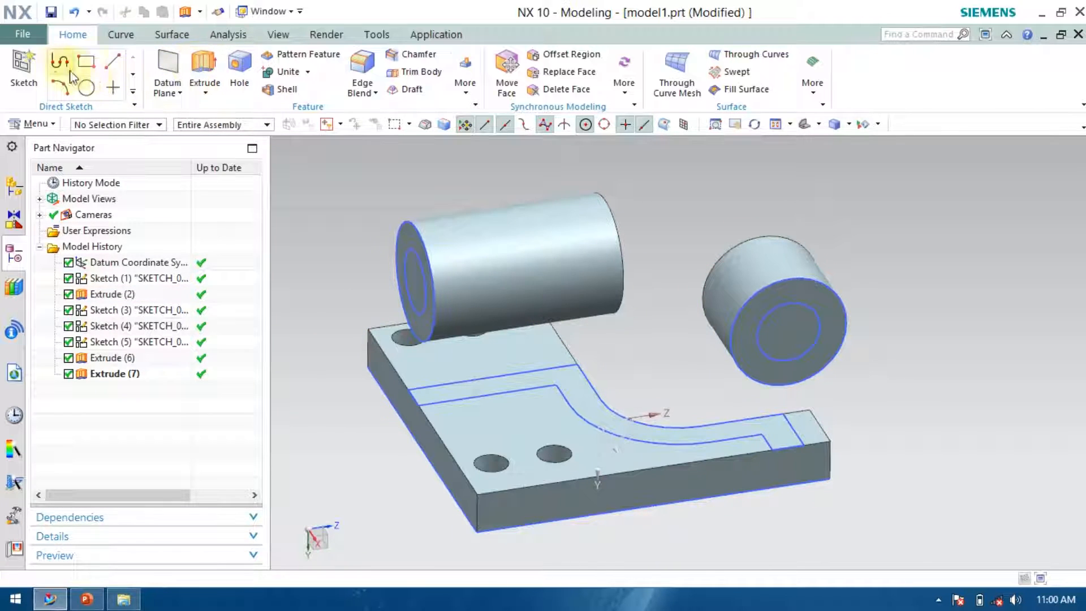
left_click(204, 66)
left_click(560, 366)
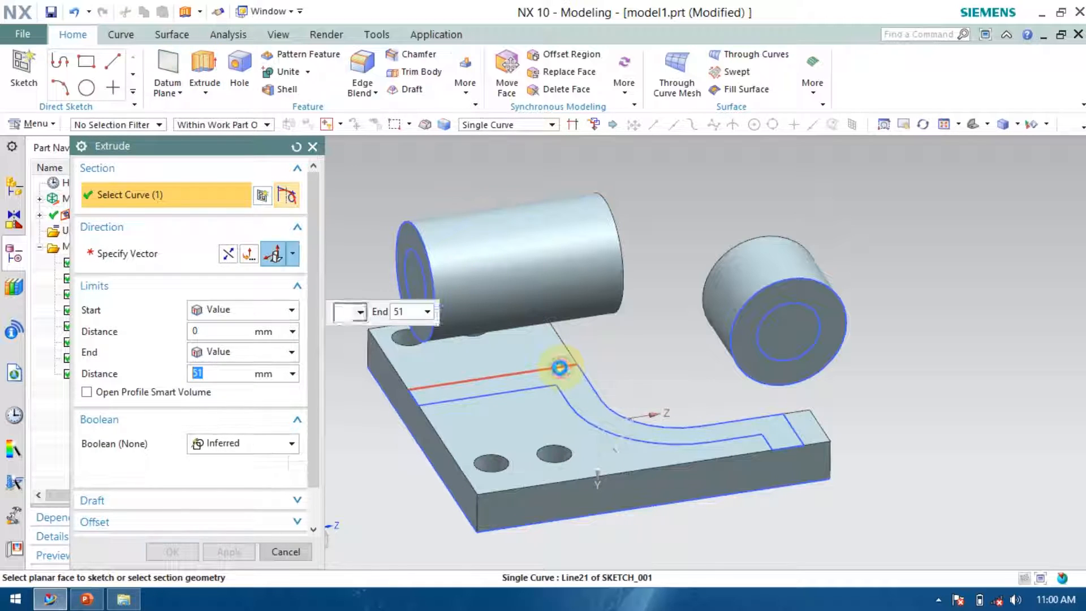
left_click(296, 147)
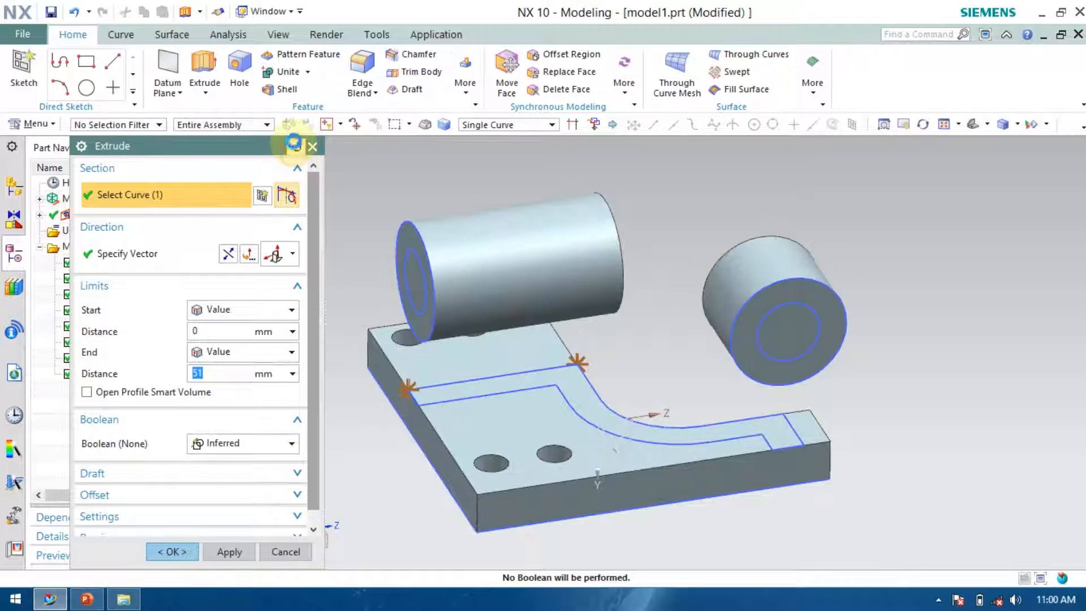
left_click(505, 125)
left_click(501, 212)
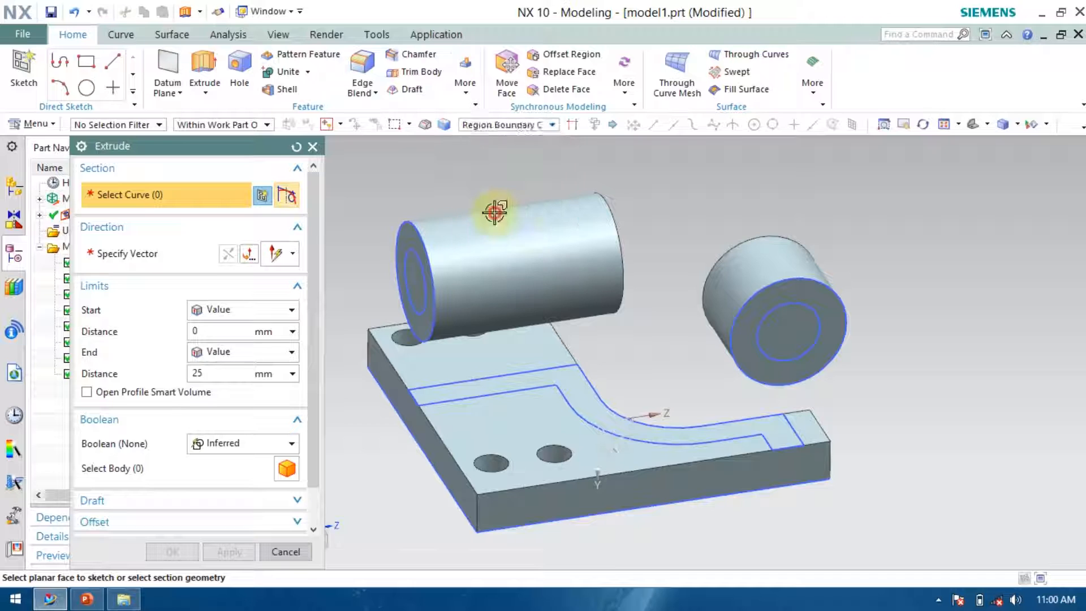
left_click(566, 376)
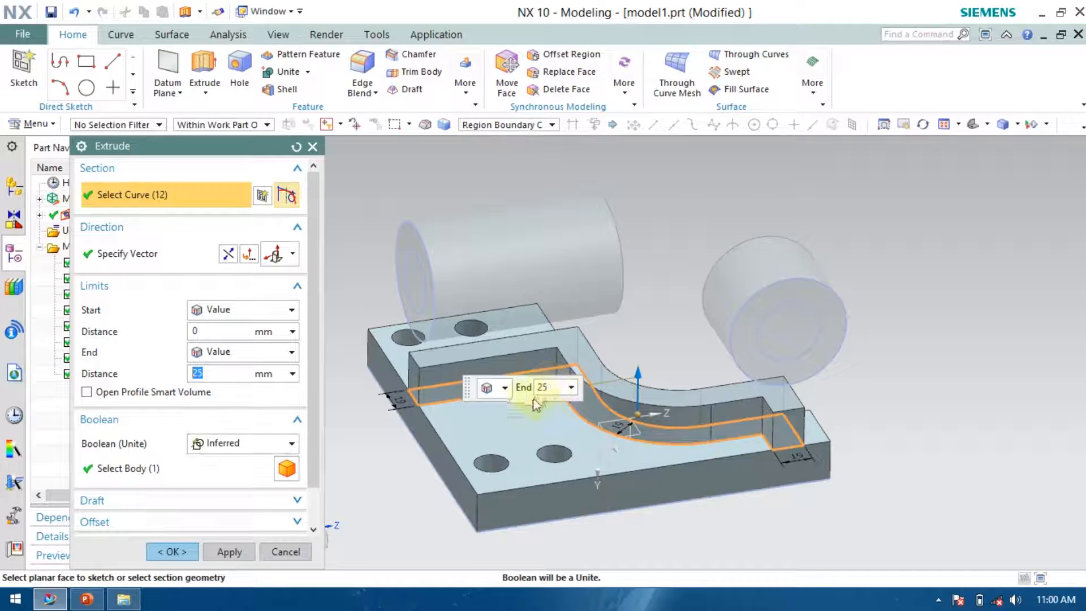
left_click_drag(636, 346, 636, 291)
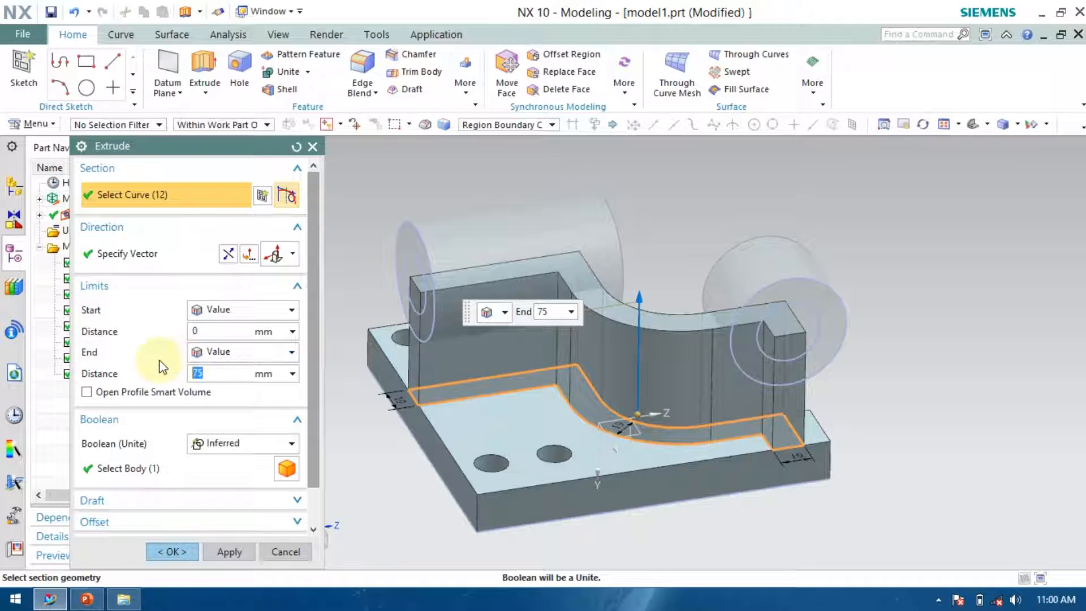
key("Return")
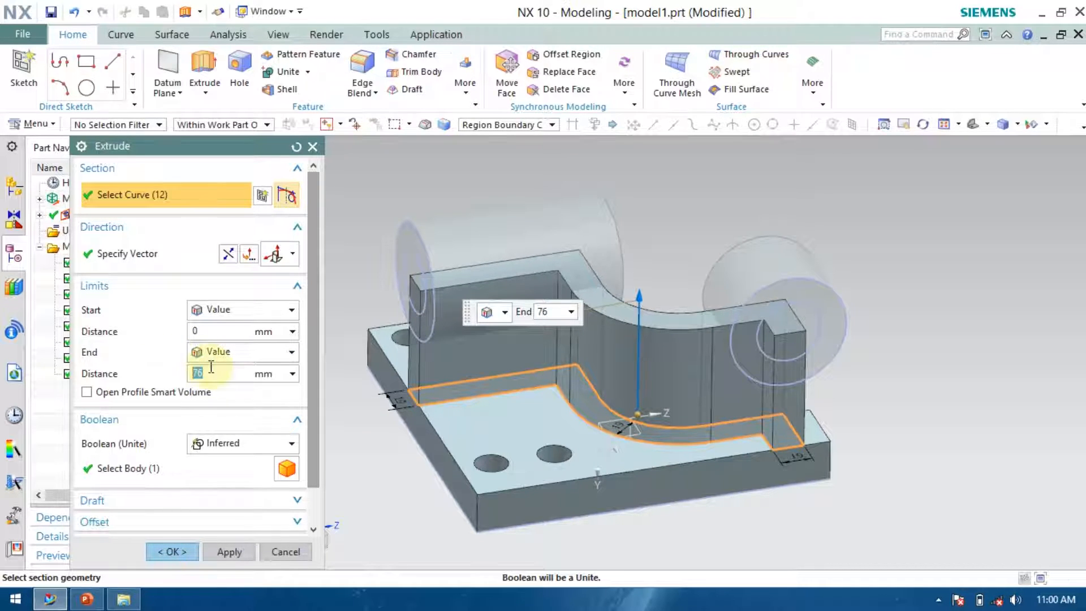
left_click(172, 554)
middle_click_drag(739, 418, 615, 389)
scroll(542, 317, "up", 5)
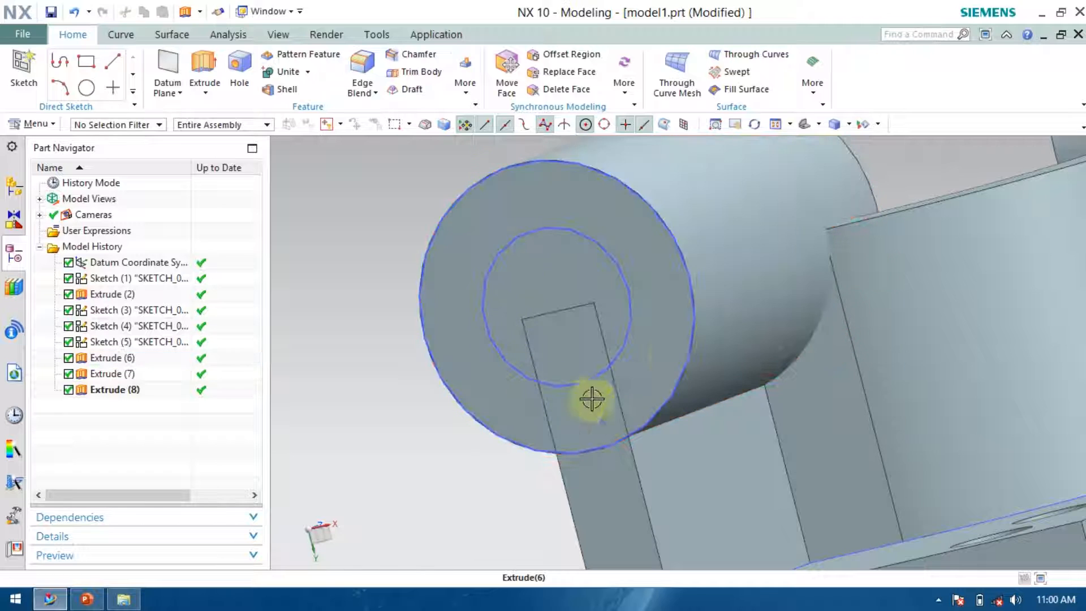
scroll(348, 320, "down", 5)
middle_click_drag(982, 467, 967, 416)
scroll(485, 269, "up", 5)
scroll(447, 273, "down", 3)
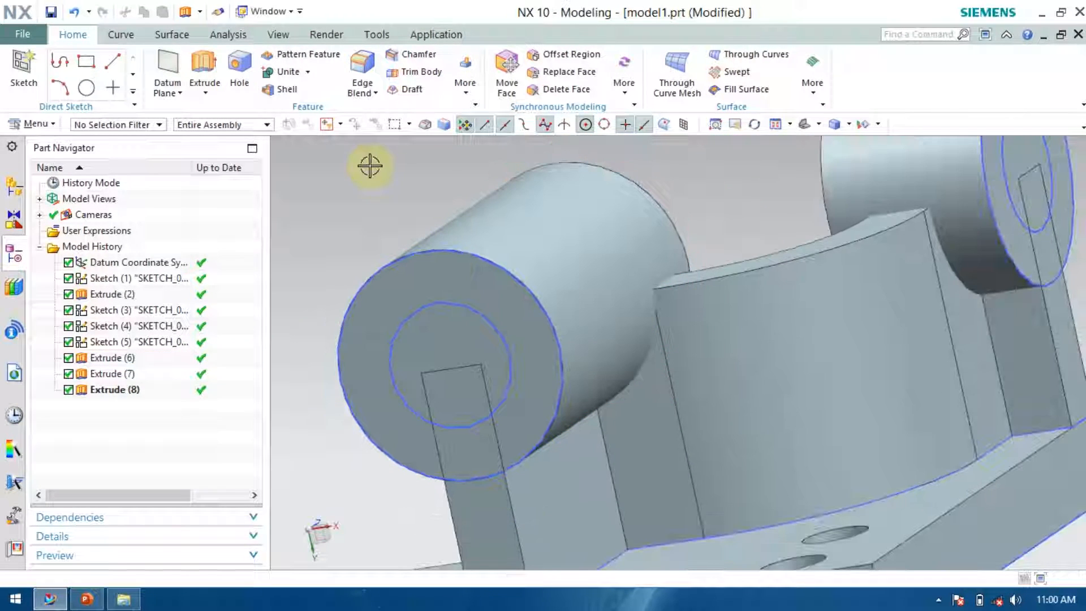
left_click(205, 63)
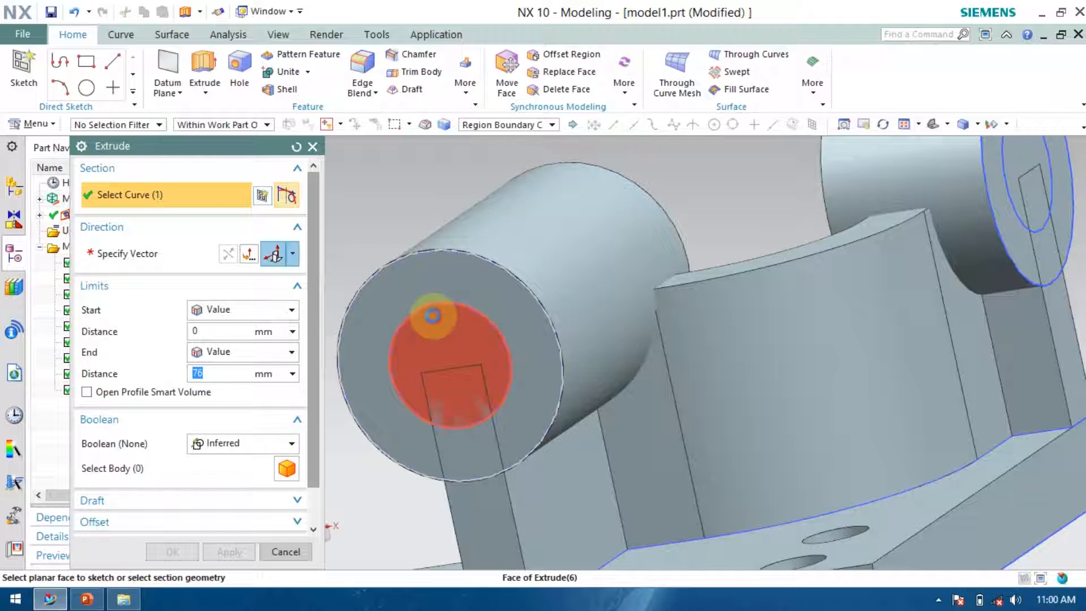
left_click(428, 309)
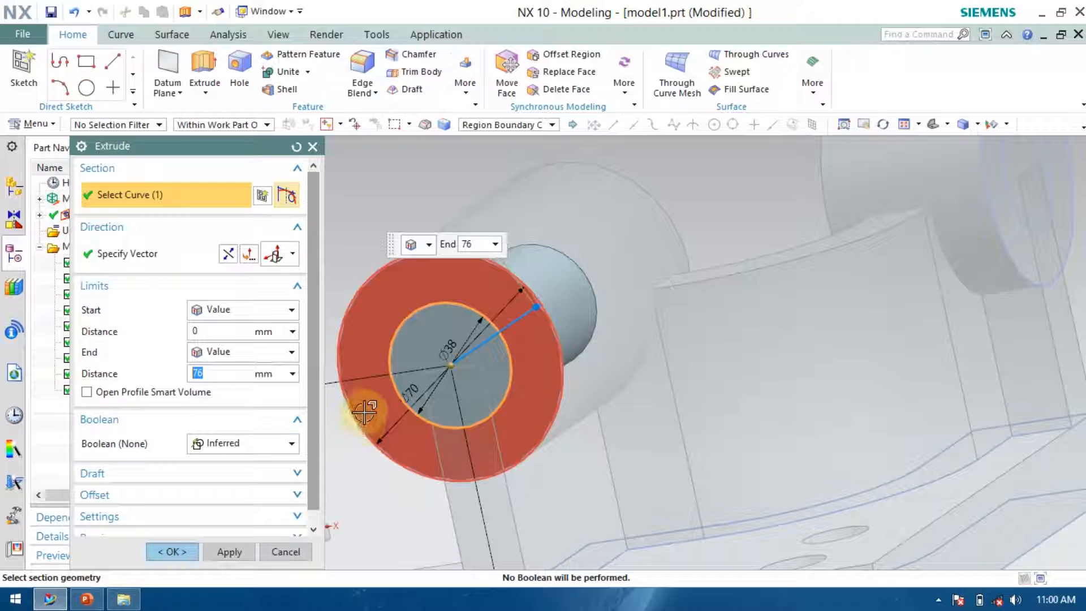
left_click(242, 445)
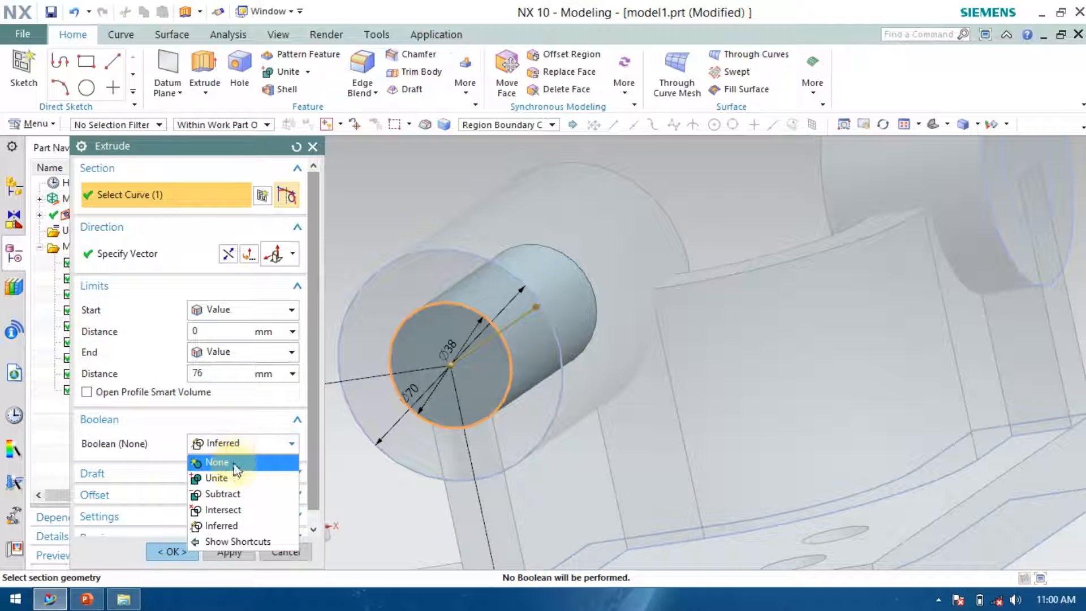
left_click(229, 497)
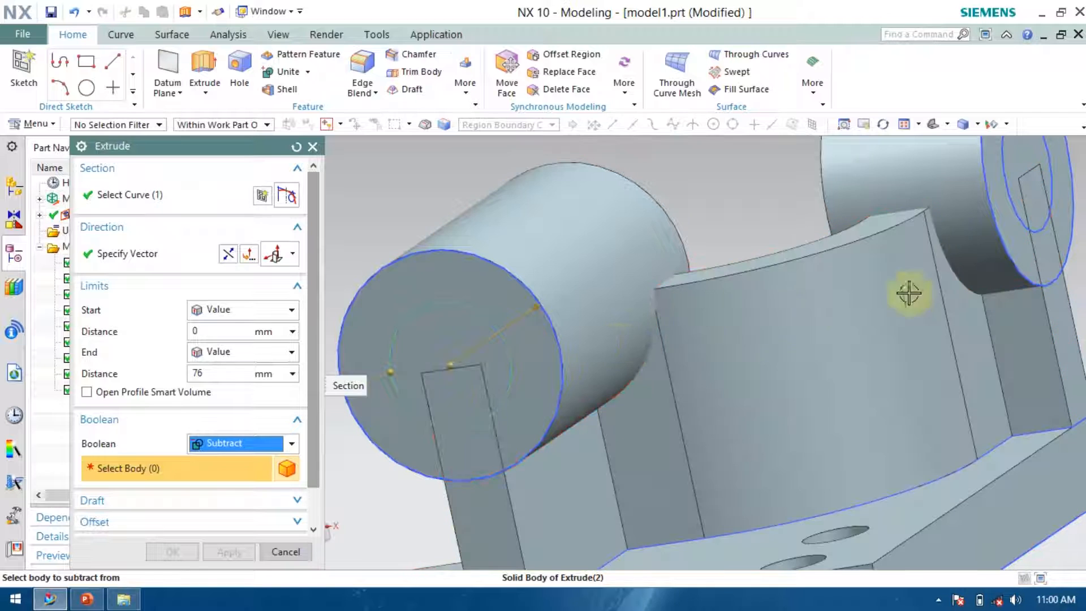
left_click(315, 147)
Unite each of the two side bosses with the plate body into one solid.
scroll(438, 249, "down", 5)
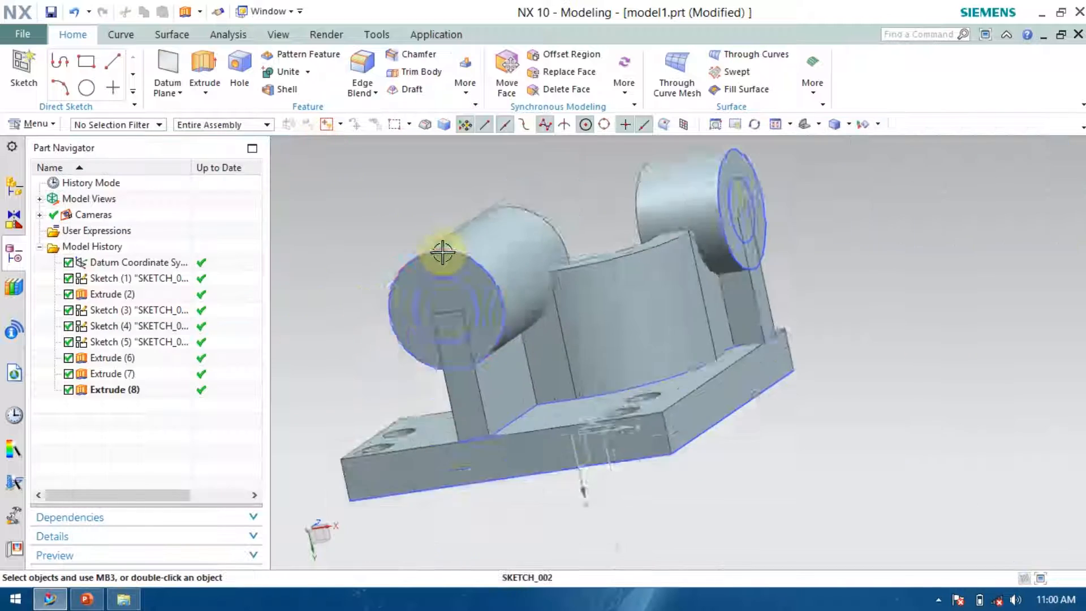
middle_click_drag(731, 296, 713, 314)
scroll(350, 146, "up", 3)
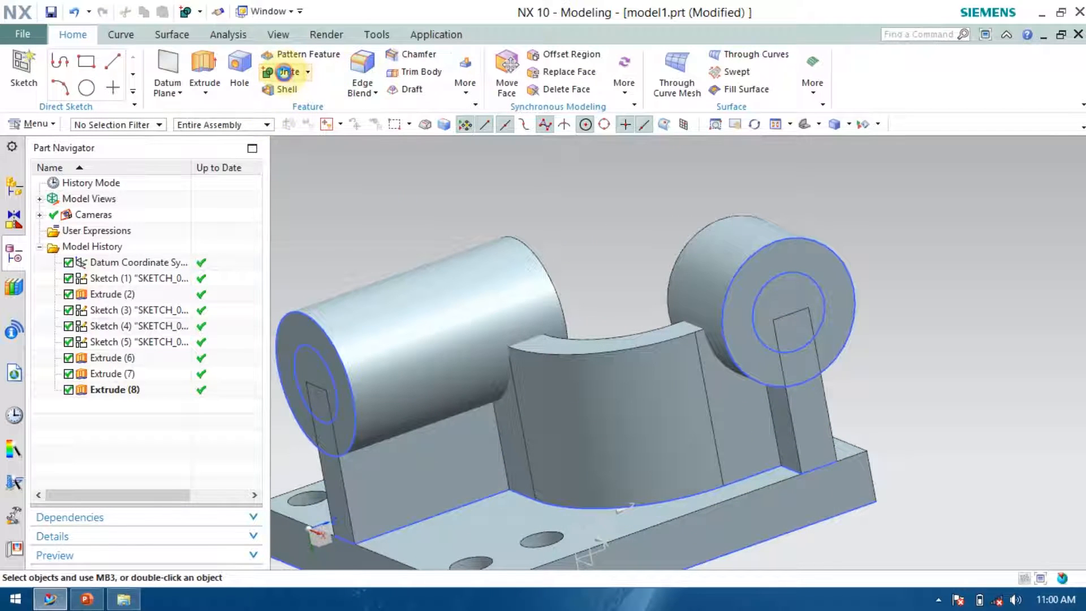
left_click(285, 72)
left_click(419, 334)
left_click(438, 453)
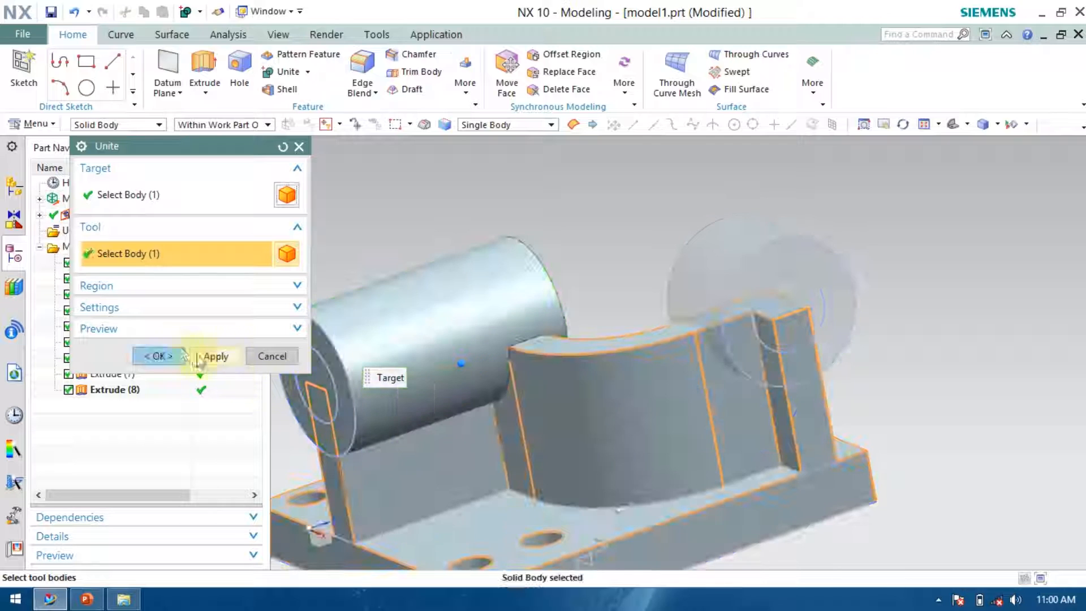
left_click(207, 355)
left_click(710, 290)
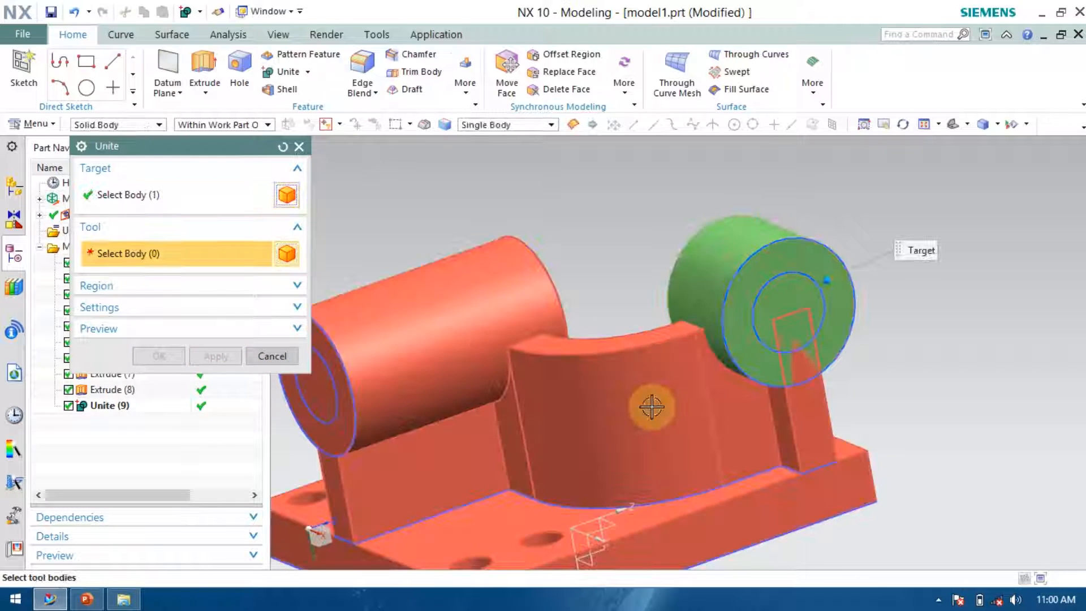
left_click(650, 407)
left_click(158, 356)
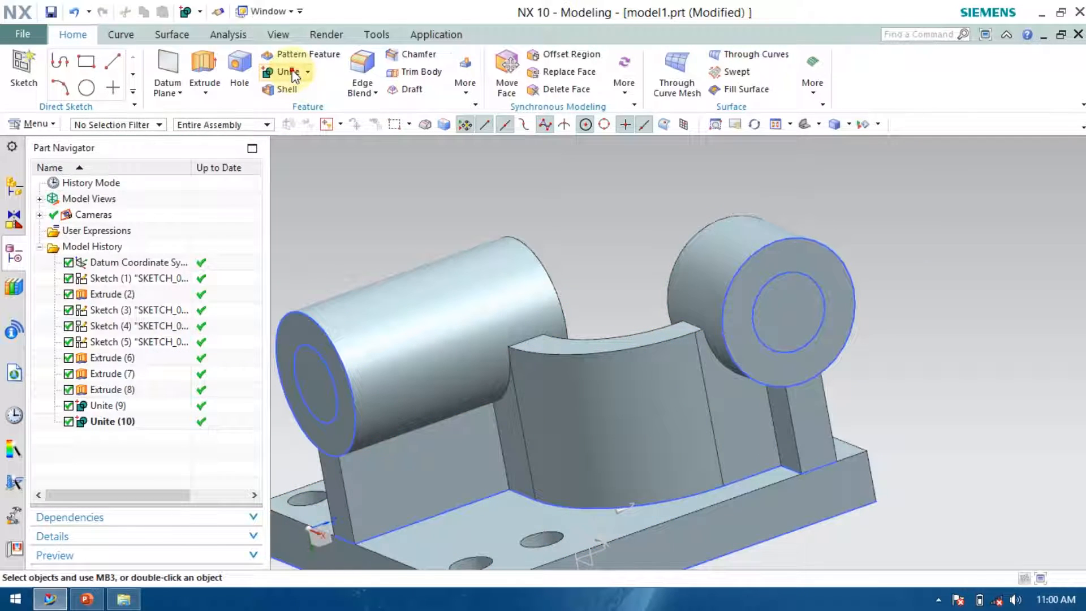
left_click(292, 73)
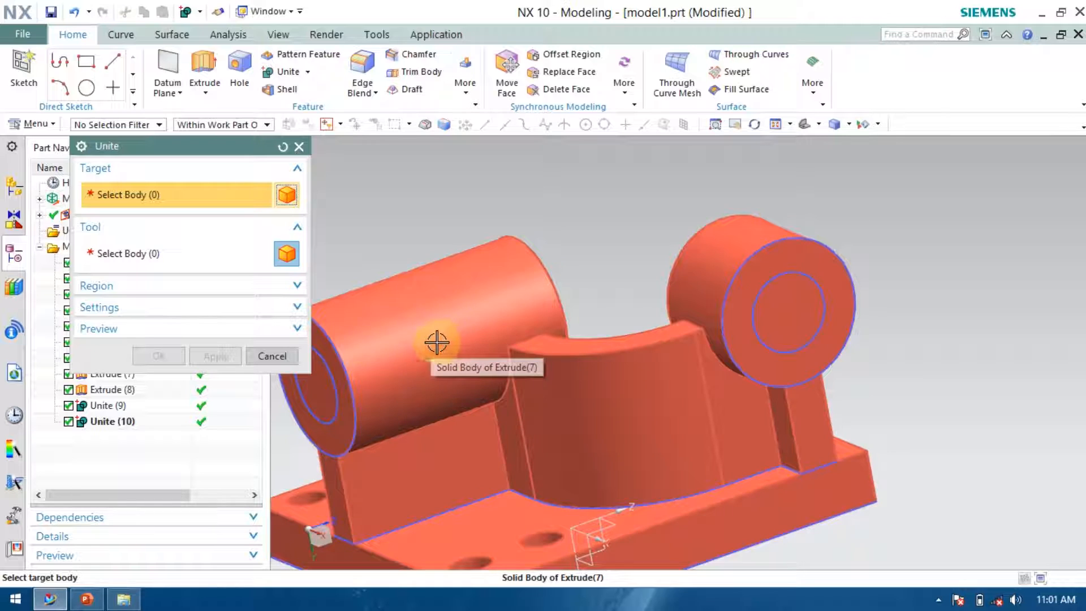
left_click(285, 359)
Extrude the near boss's 38 mm inner circle 185 mm through the part with Subtract to cut its hole.
scroll(597, 310, "down", 2)
scroll(527, 387, "up", 2)
middle_click_drag(424, 243, 467, 221)
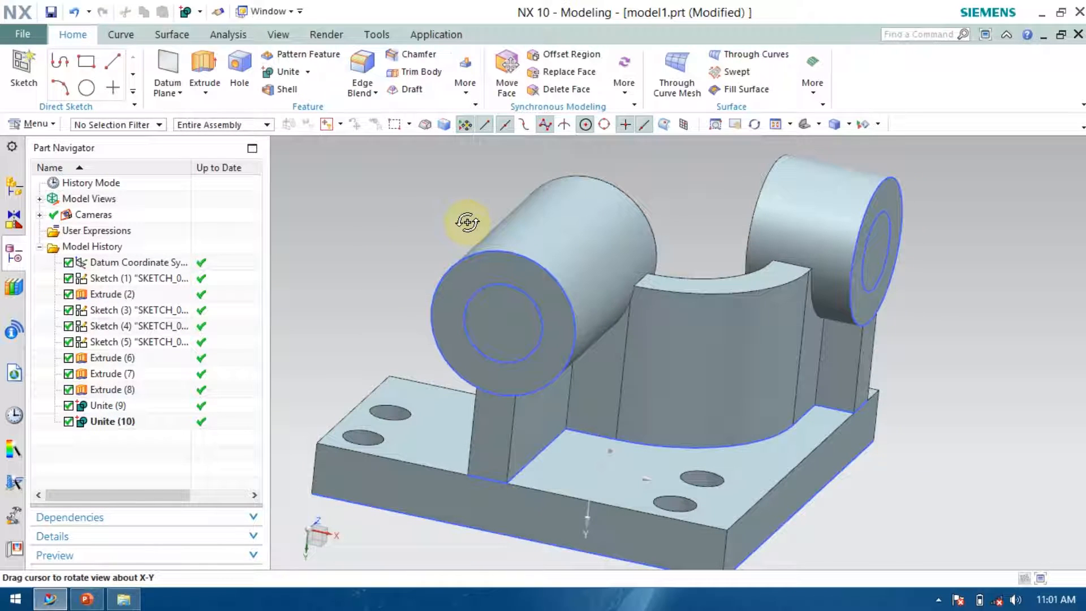
left_click(205, 74)
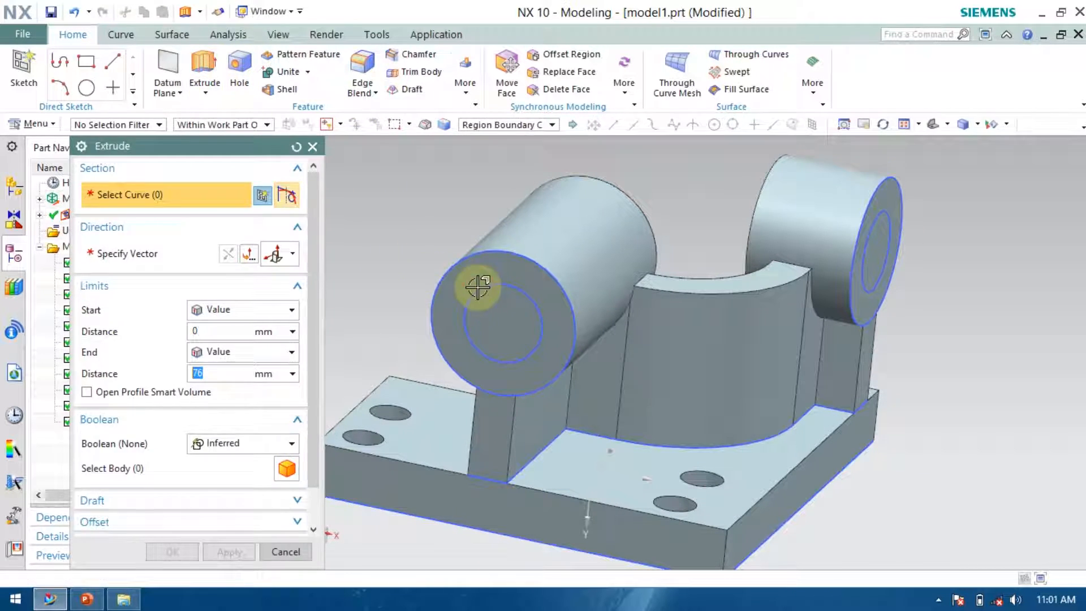
left_click(482, 307)
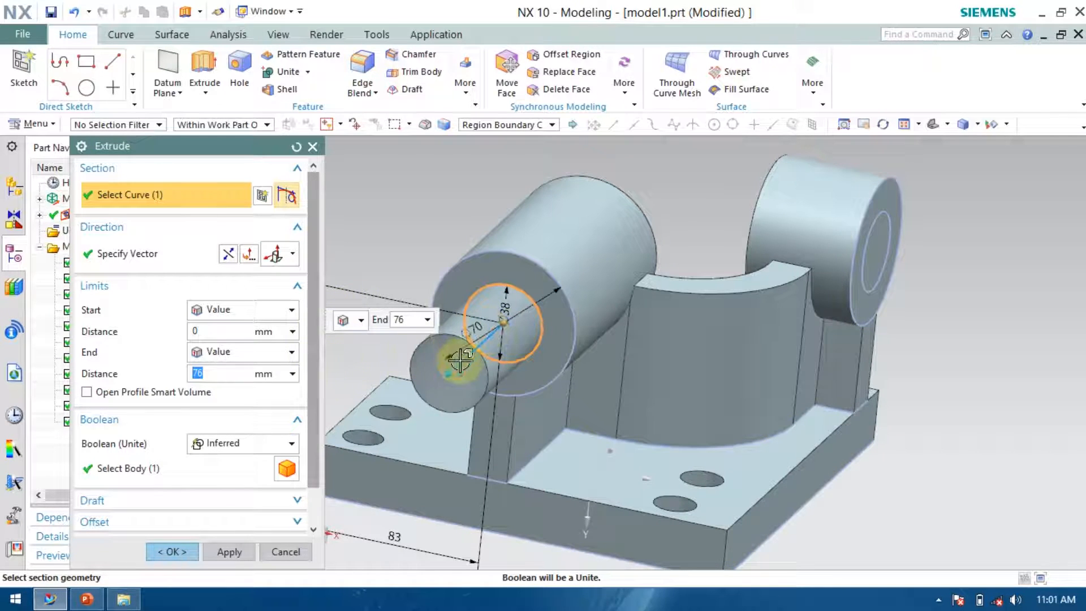
double_click(450, 372)
left_click_drag(556, 273, 650, 211)
left_click(266, 443)
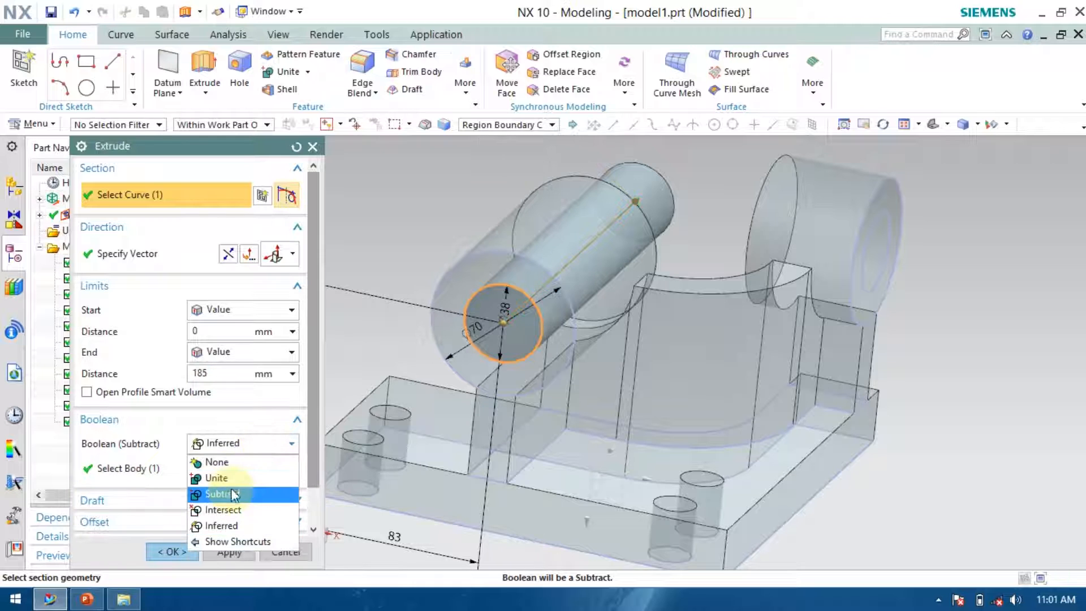
left_click(231, 493)
left_click(203, 550)
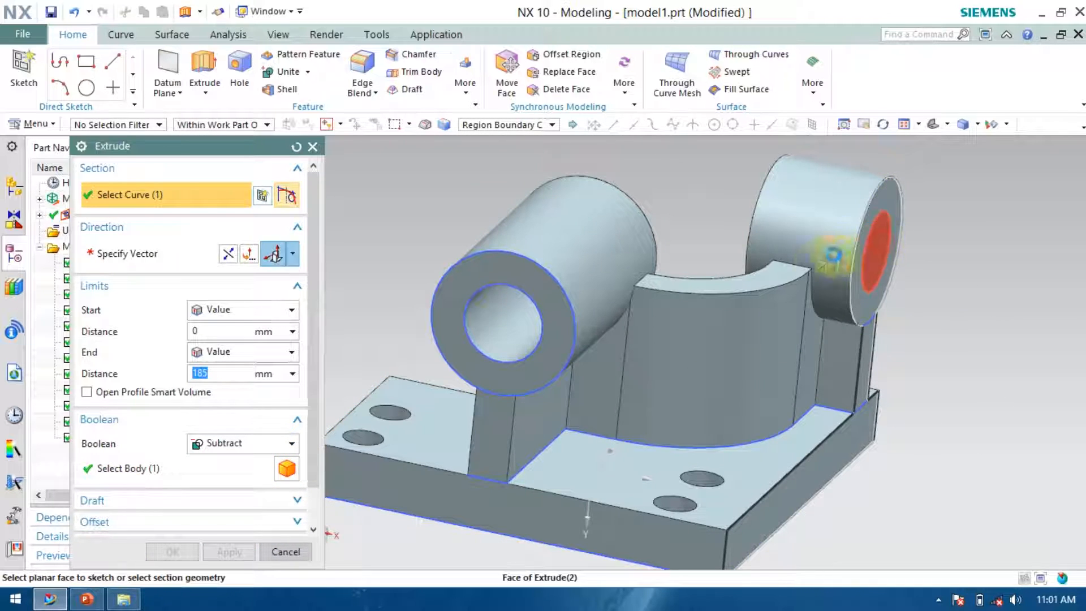
Extrude the other boss's inner circle with Subtract, reversing the direction, to cut its hole.
left_click(882, 255)
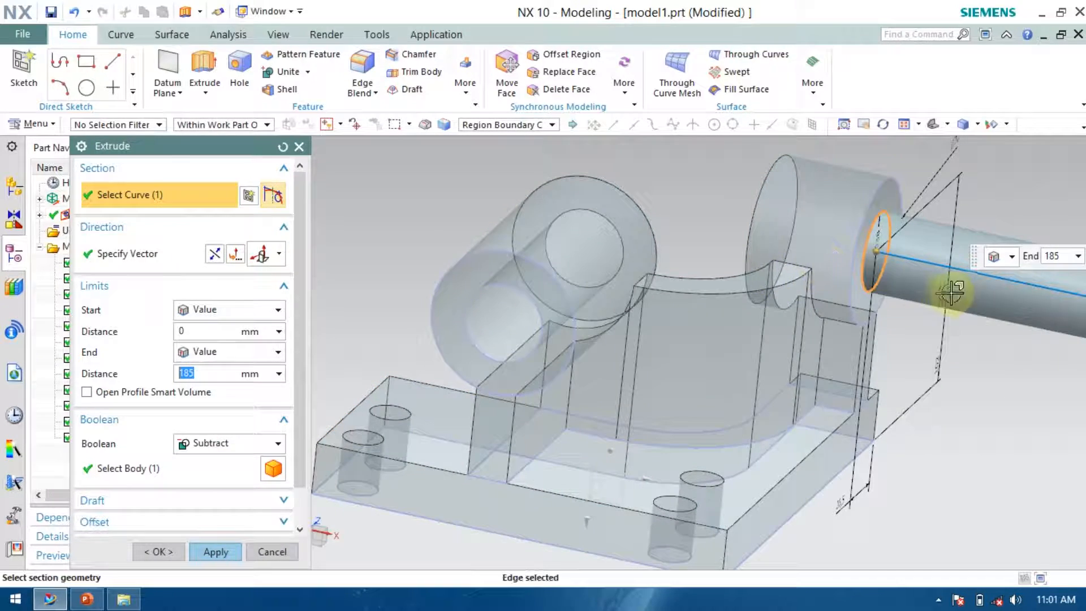
left_click(238, 254)
left_click(161, 551)
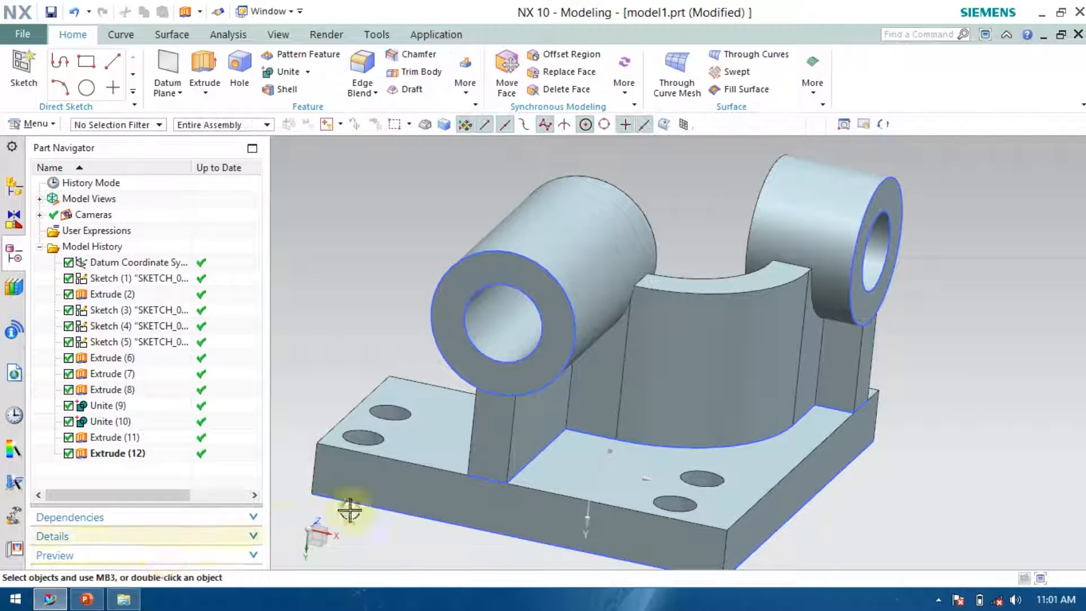
Hide the sketch curves displayed on the model.
middle_click_drag(843, 375, 523, 388)
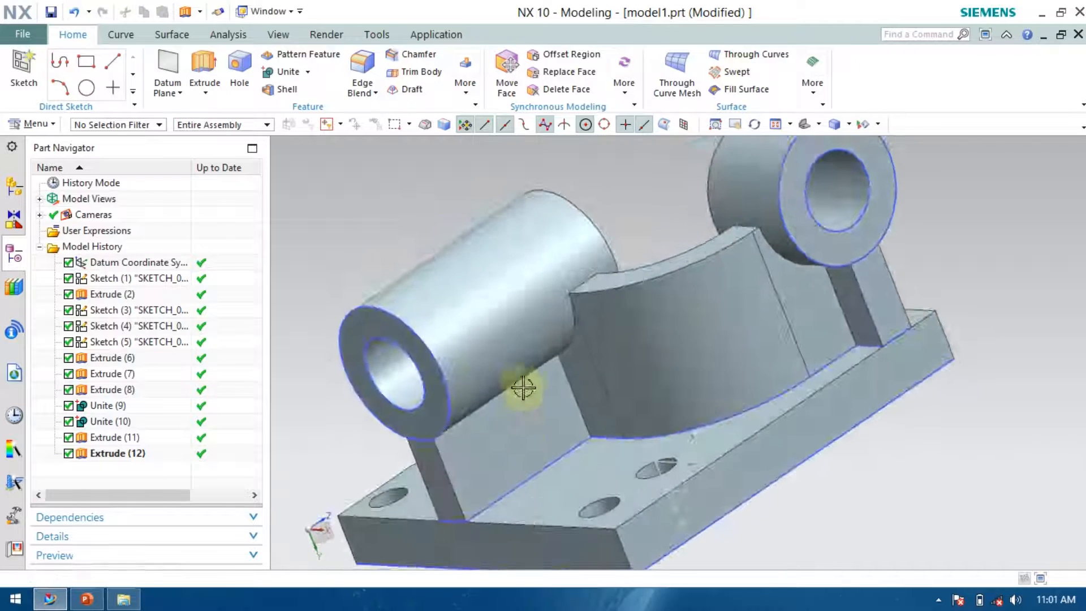
right_click(421, 376)
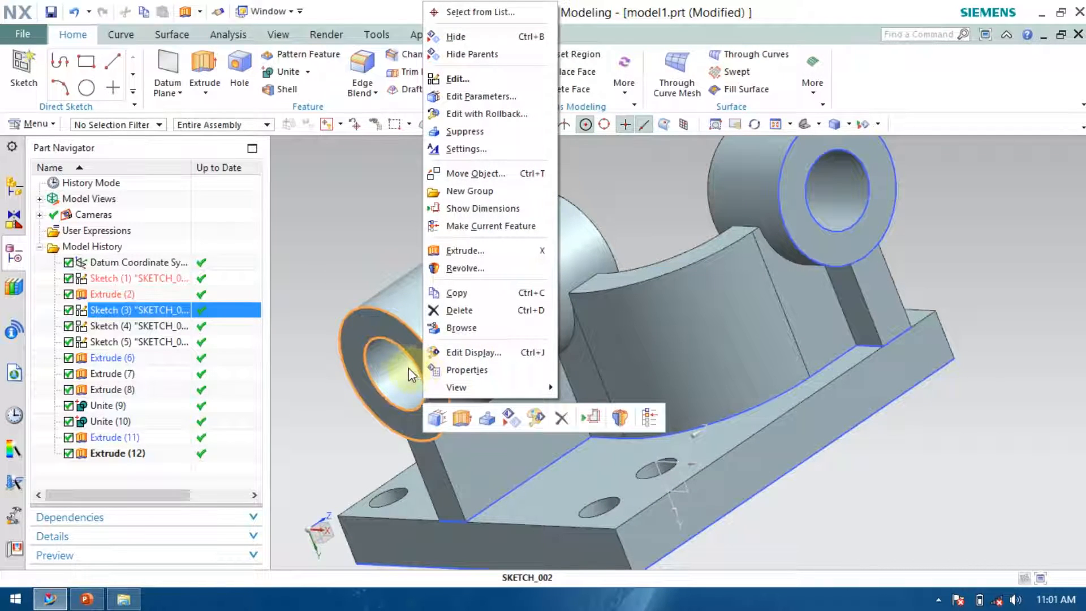
key("h")
right_click(783, 213)
key("h")
right_click(625, 431)
key("h")
middle_click_drag(624, 433, 765, 390)
right_click(626, 448)
key("h")
middle_click_drag(960, 372, 787, 308)
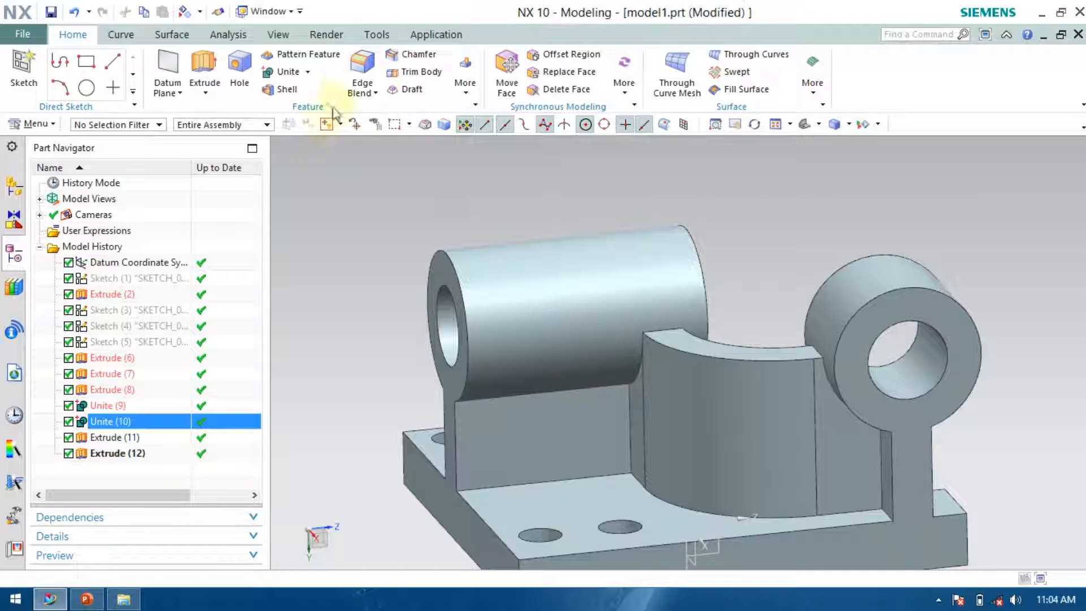
Apply a 3 mm edge blend to the central support's and plate's outer edges.
left_click(362, 65)
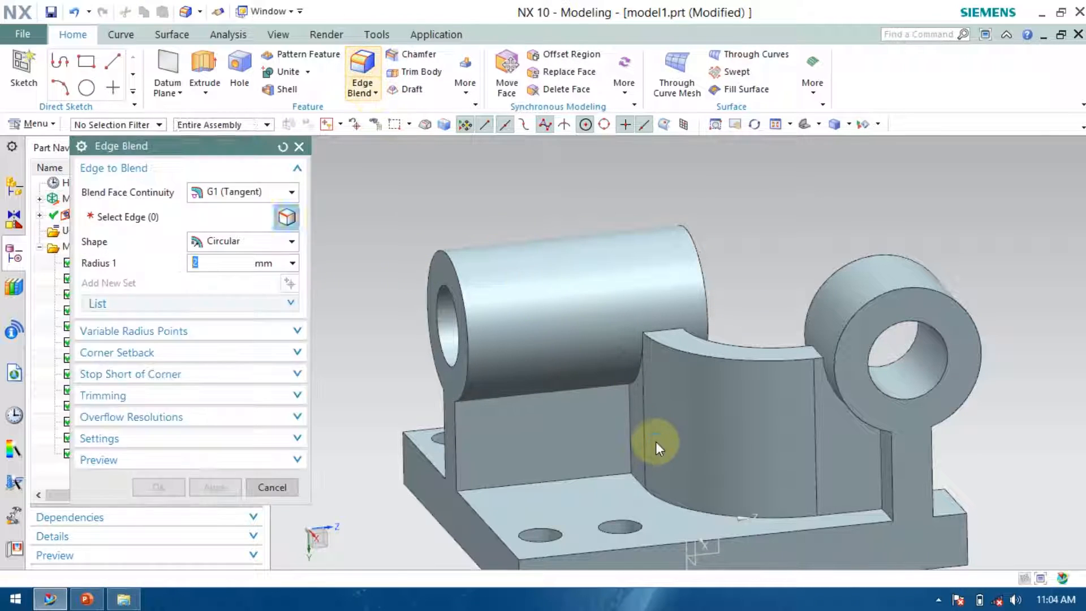
left_click(631, 376)
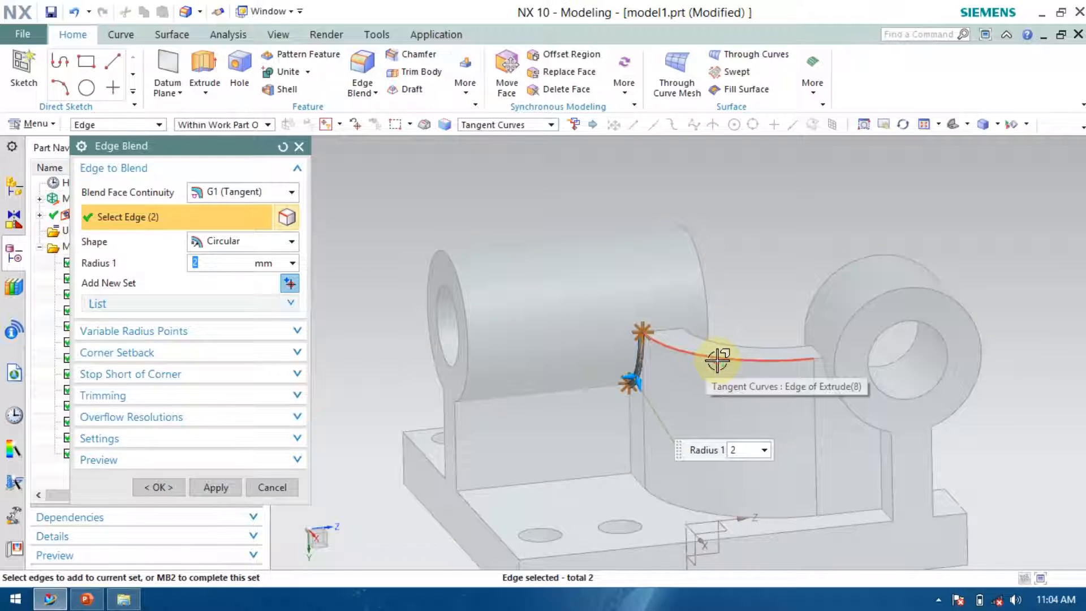
left_click(851, 415)
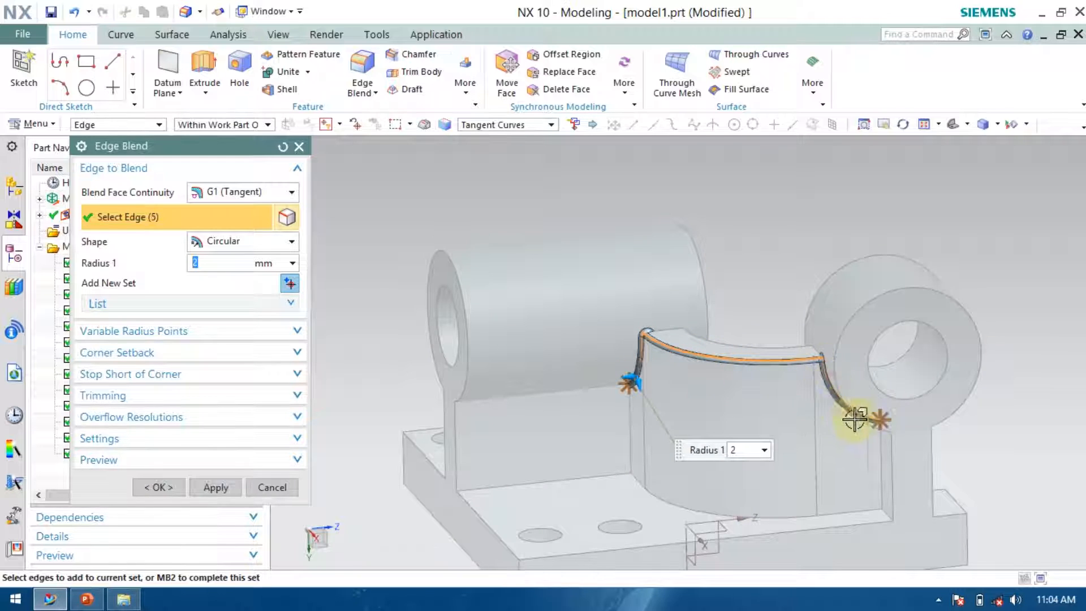
left_click(885, 459)
left_click(768, 510)
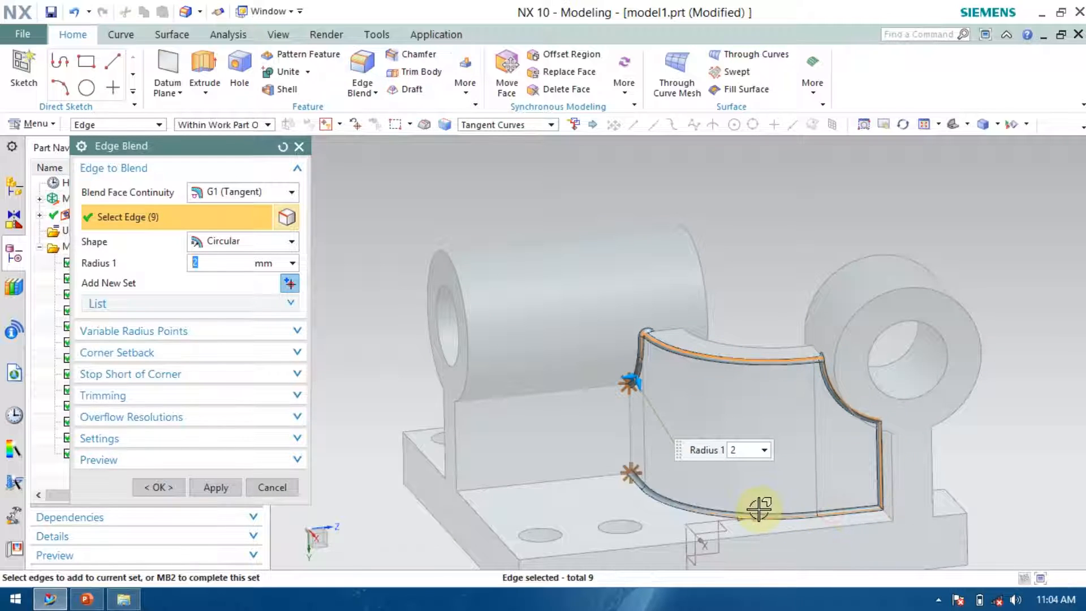
left_click(625, 447)
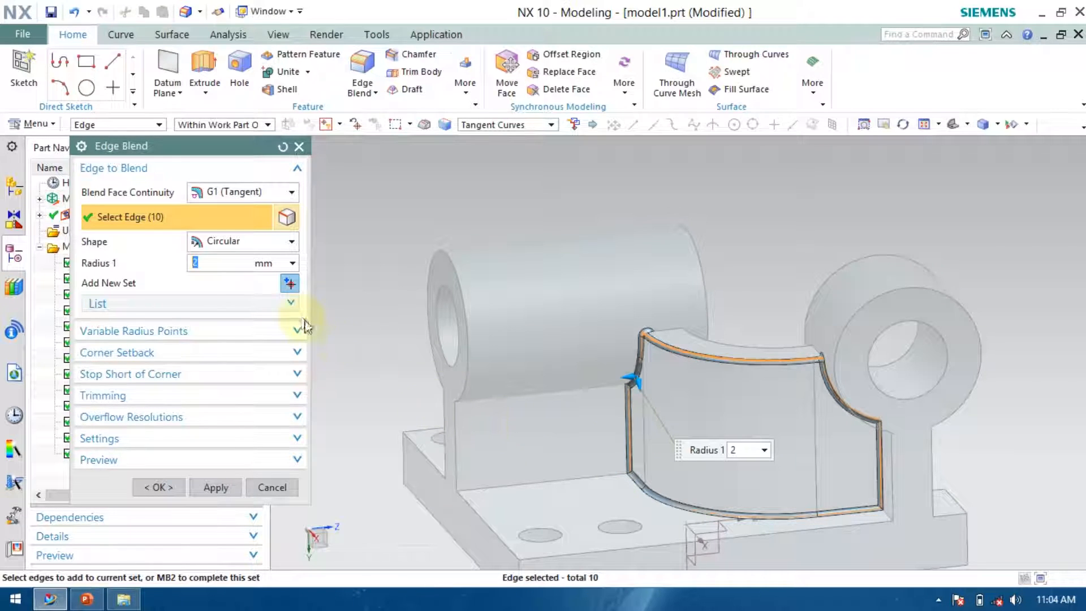
key("Return")
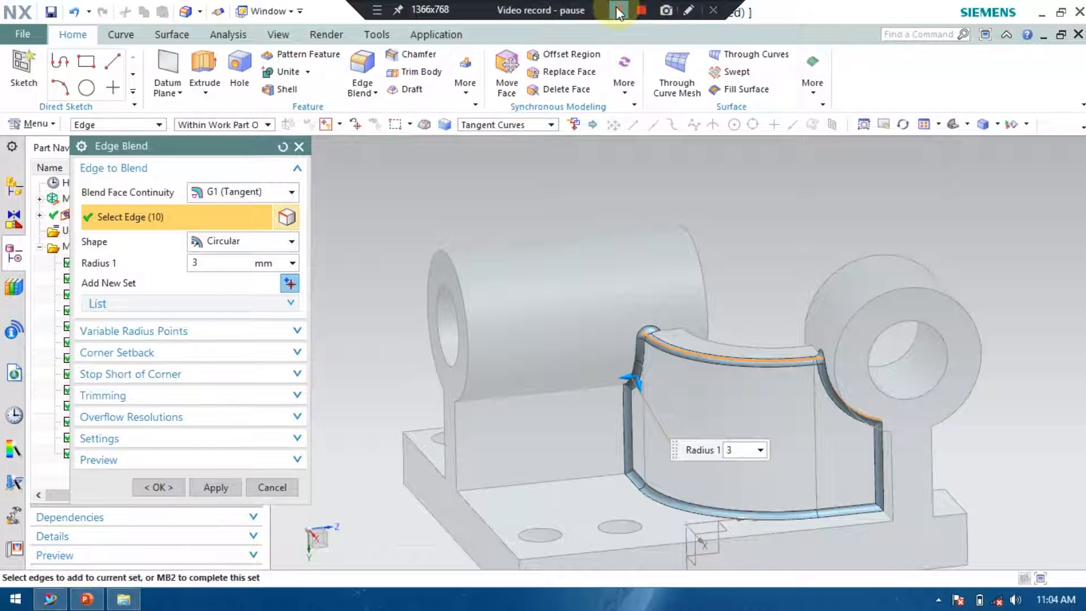
left_click(616, 11)
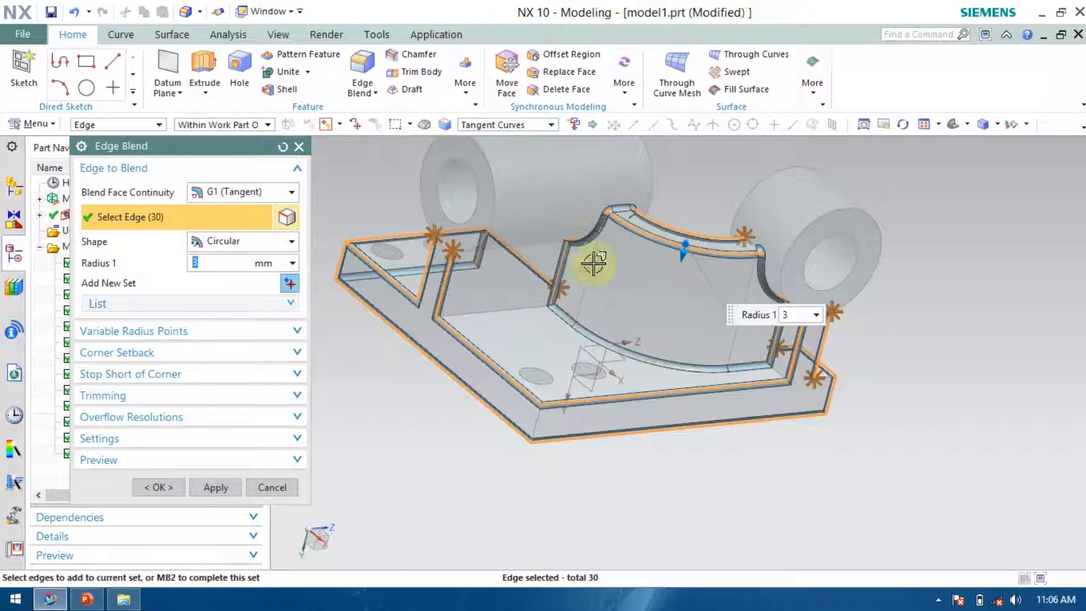
left_click(158, 487)
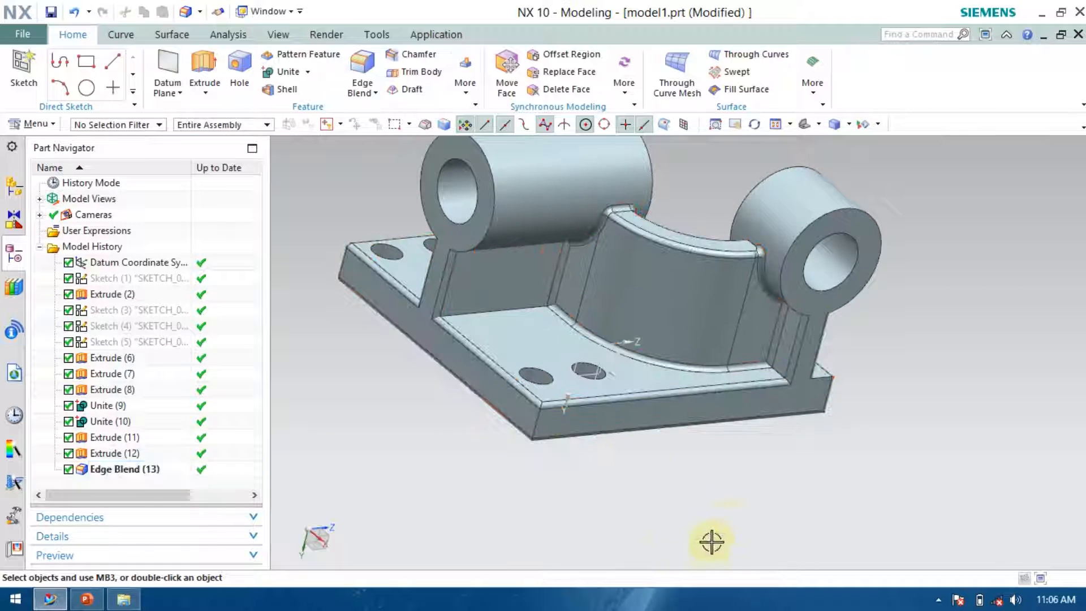
scroll(618, 438, "up", 5)
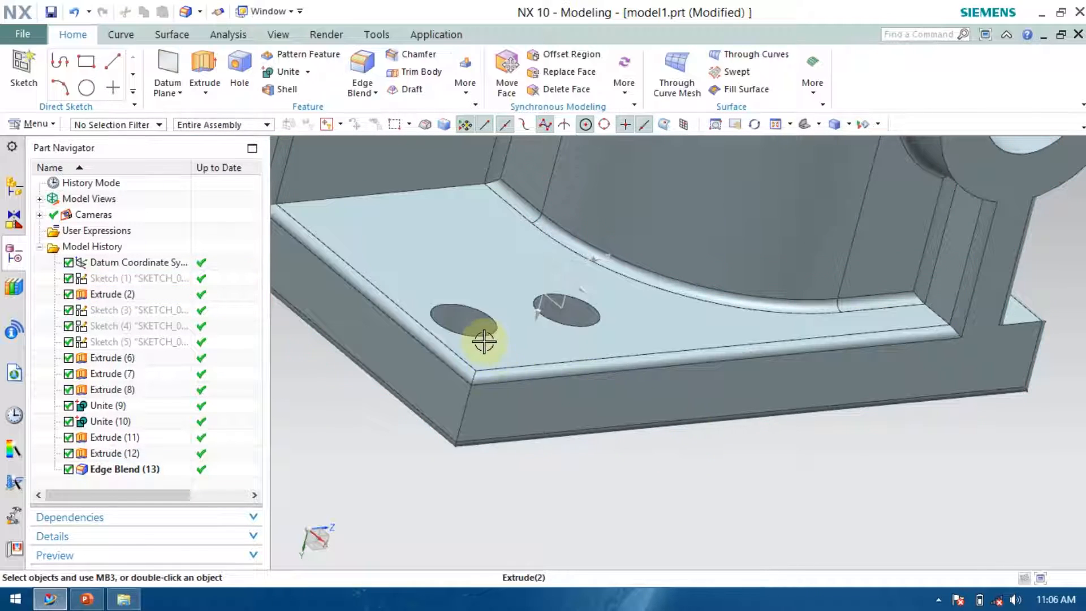
scroll(529, 415, "down", 5)
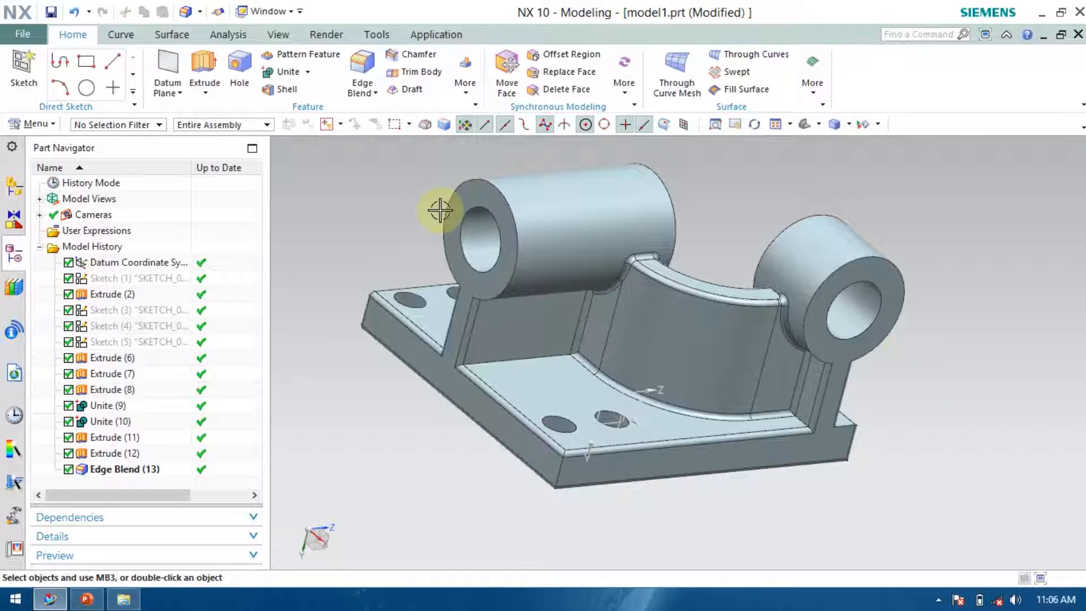
middle_click_drag(949, 371, 611, 410)
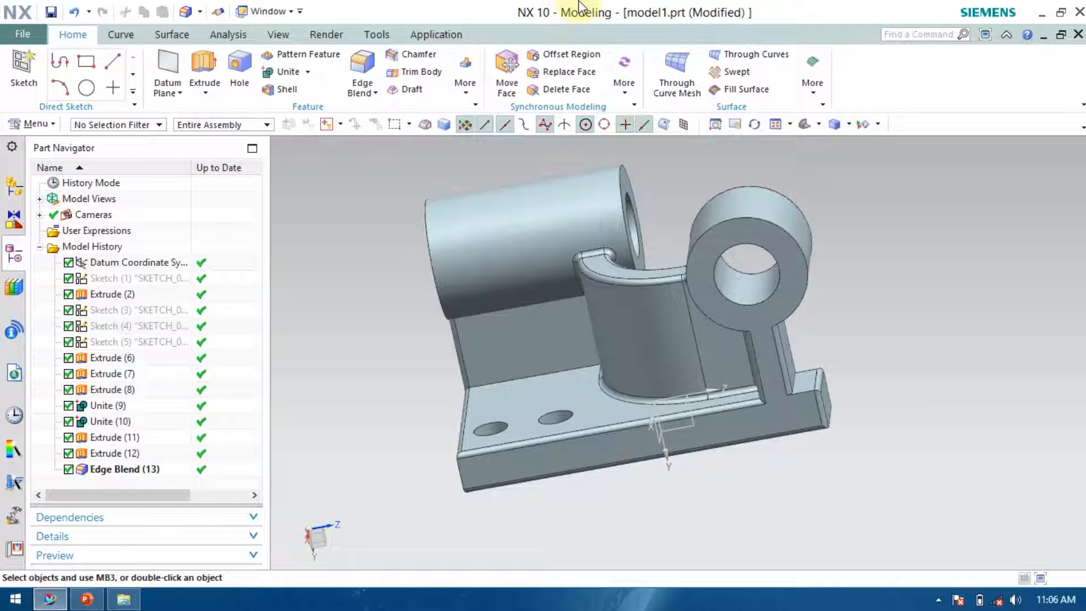